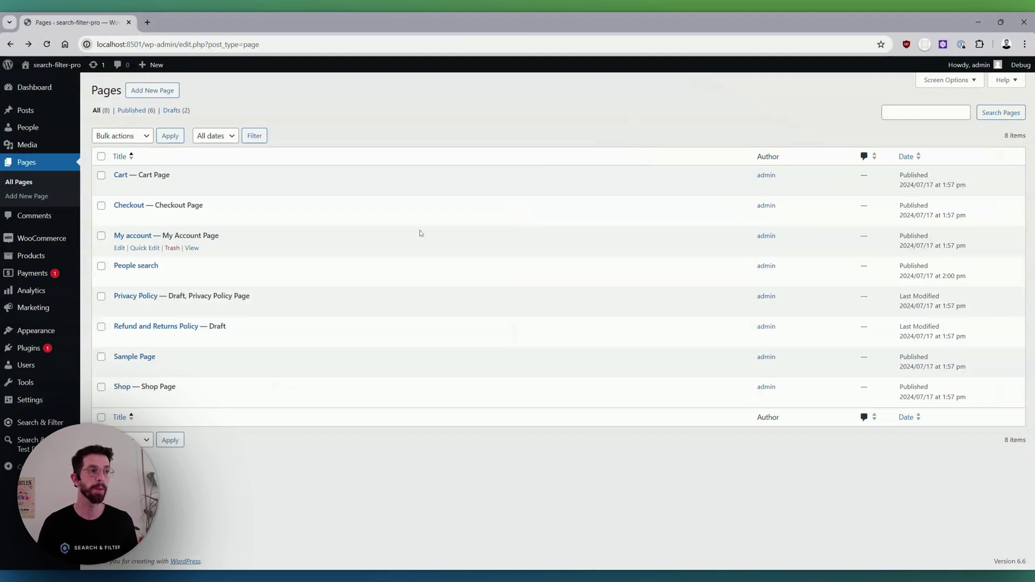
- Start a new blank page titled 'Person search'
click(162, 95)
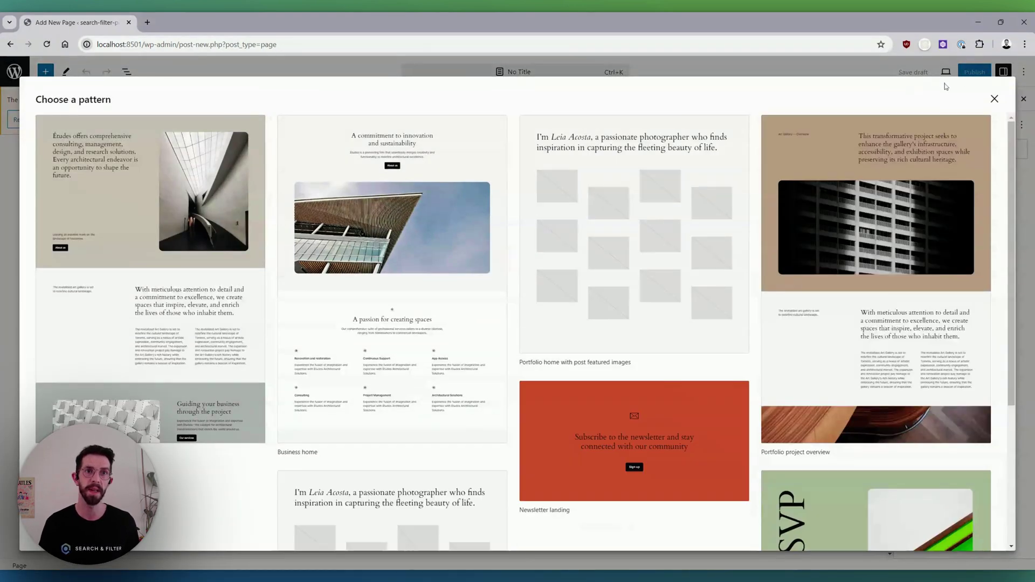
click(994, 99)
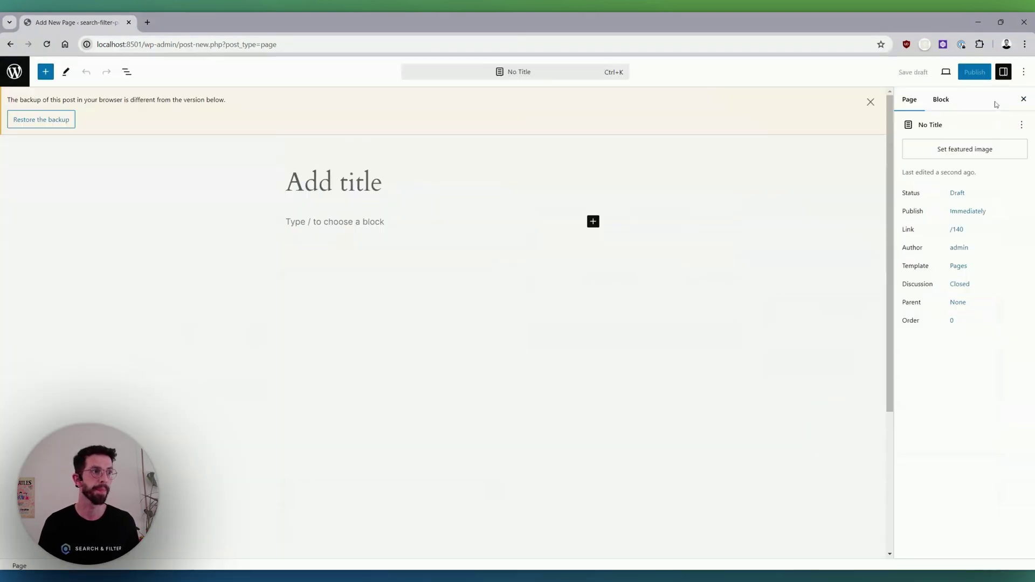
click(870, 102)
text(Person search)
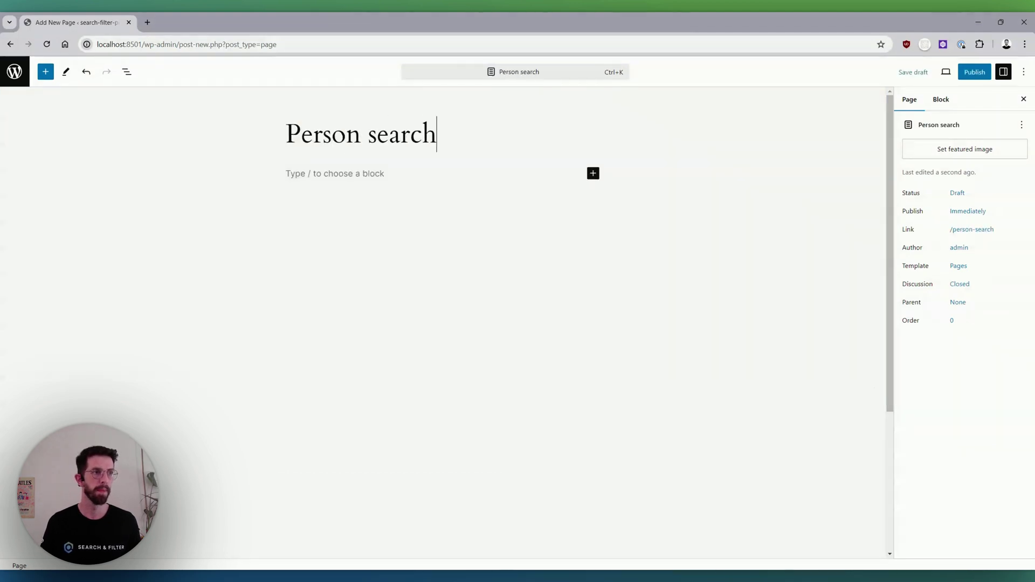
key(Return)
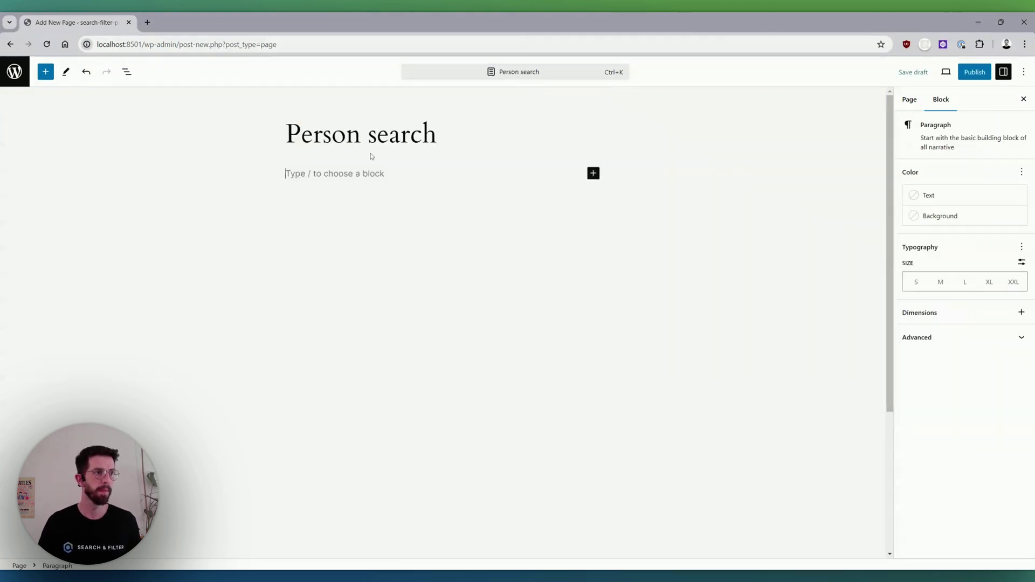
- Insert a Query Loop block using the 'Watch, Read, Listen' posts list pattern
click(593, 173)
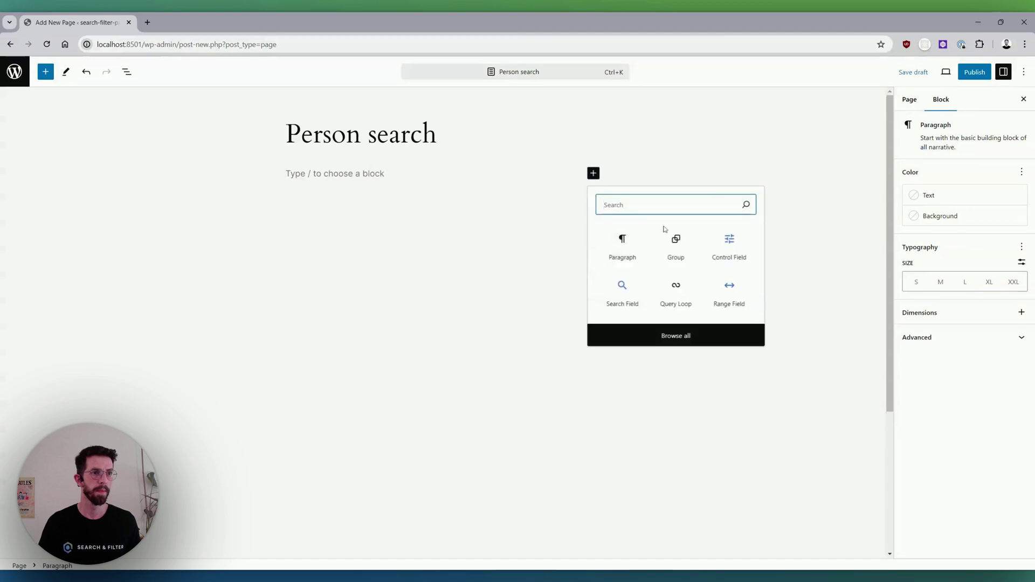
click(676, 290)
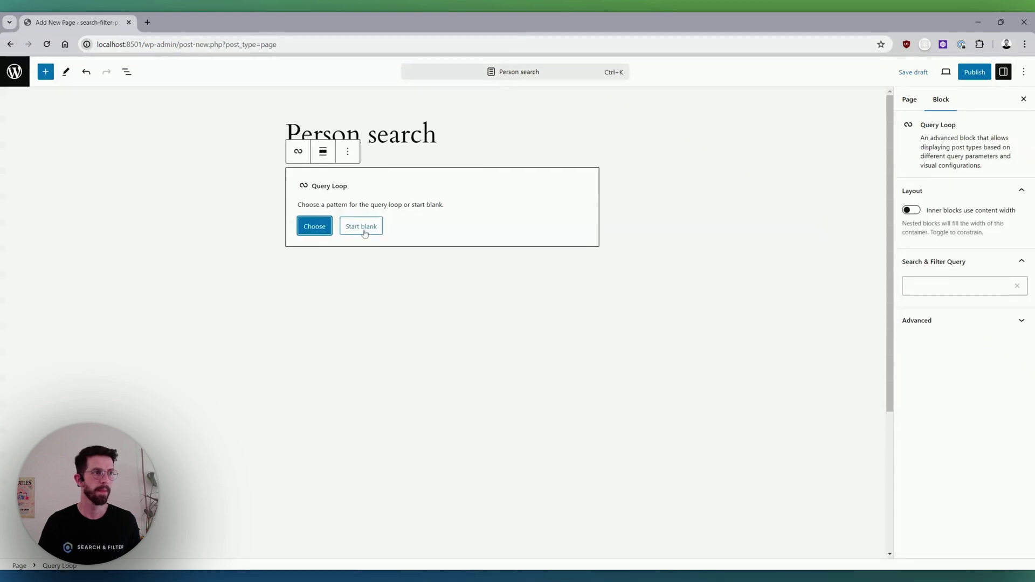
click(322, 226)
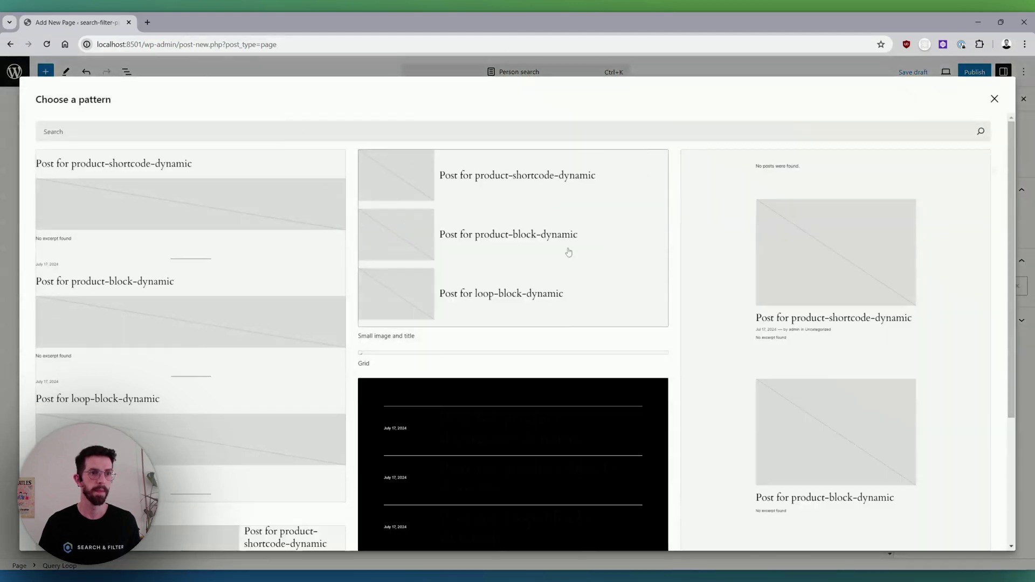
scroll(533, 296, down, 1)
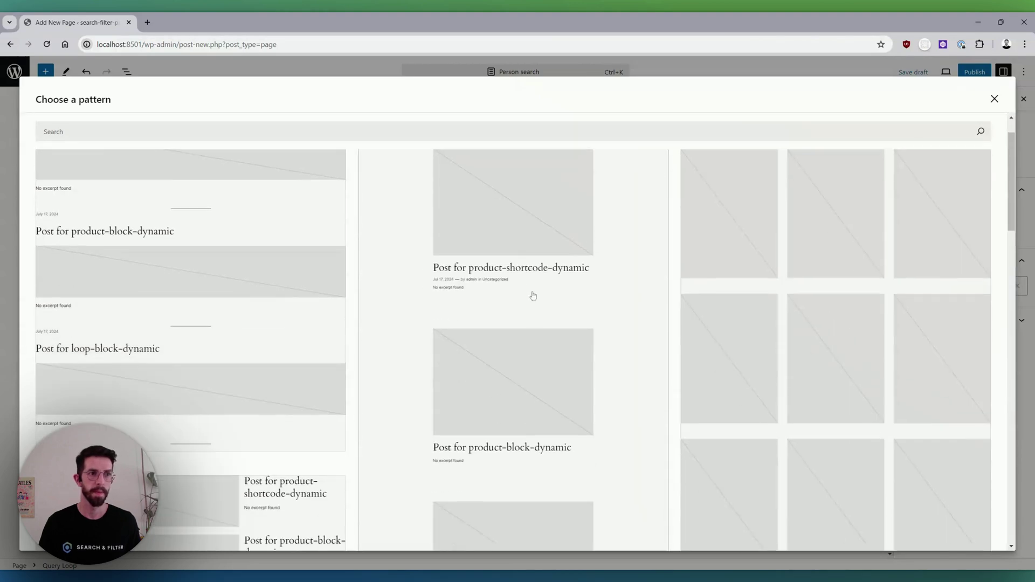
scroll(532, 296, down, 3)
scroll(542, 307, down, 3)
scroll(543, 291, down, 1)
scroll(543, 289, down, 2)
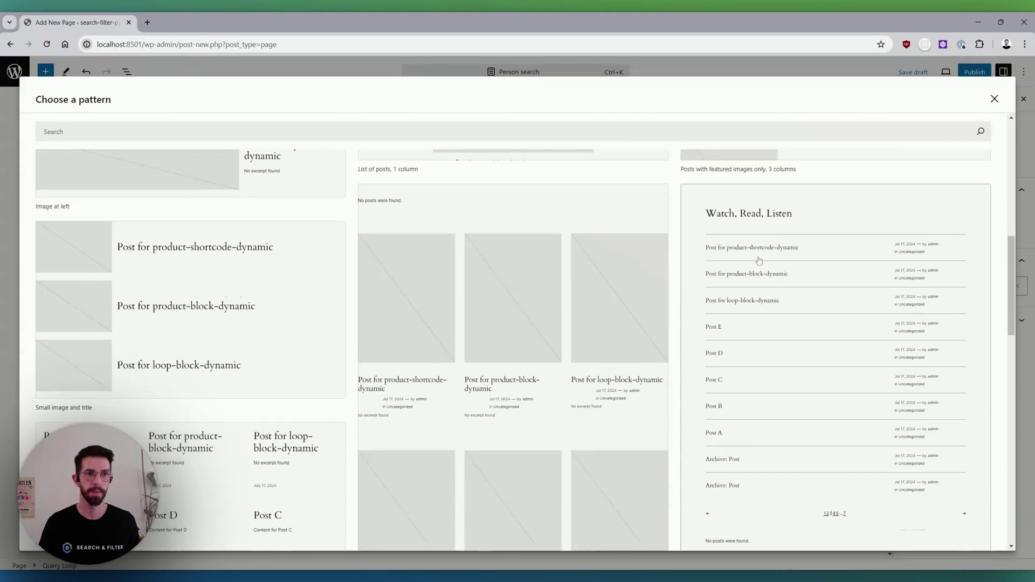
click(781, 226)
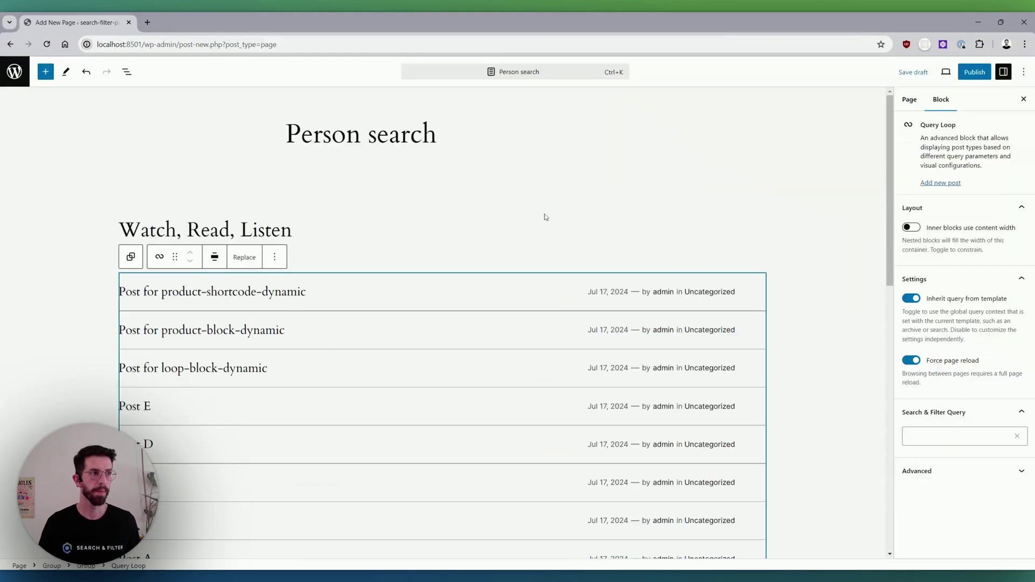
- Delete the 'Watch, Read, Listen' heading from the List View outline
click(128, 72)
click(86, 154)
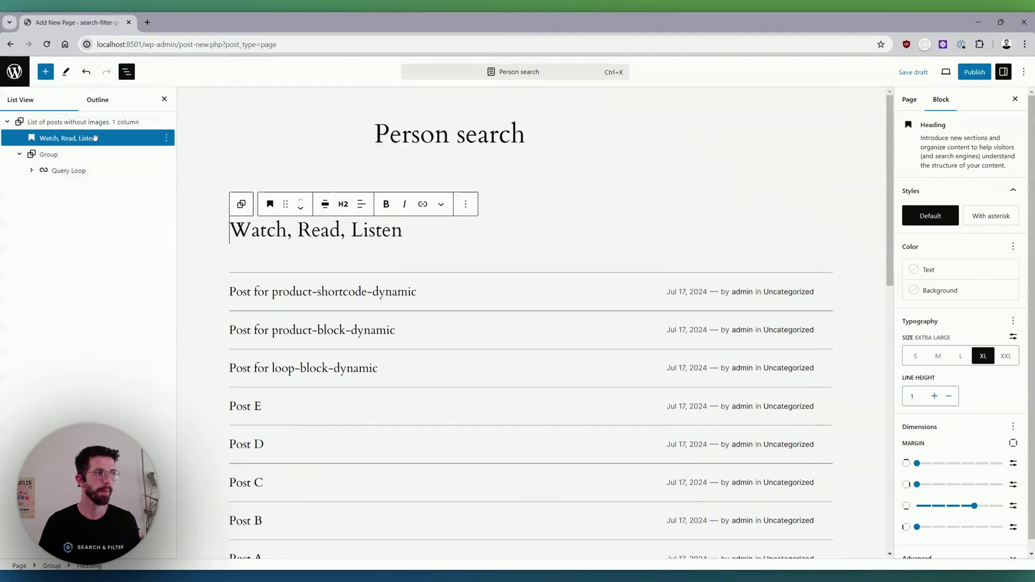
key(Delete)
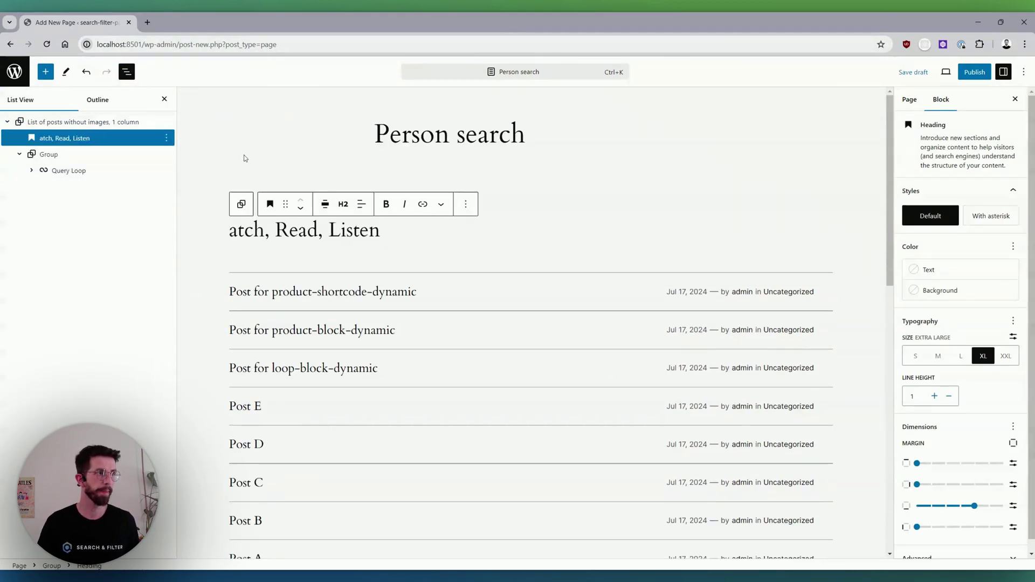
click(166, 138)
click(198, 408)
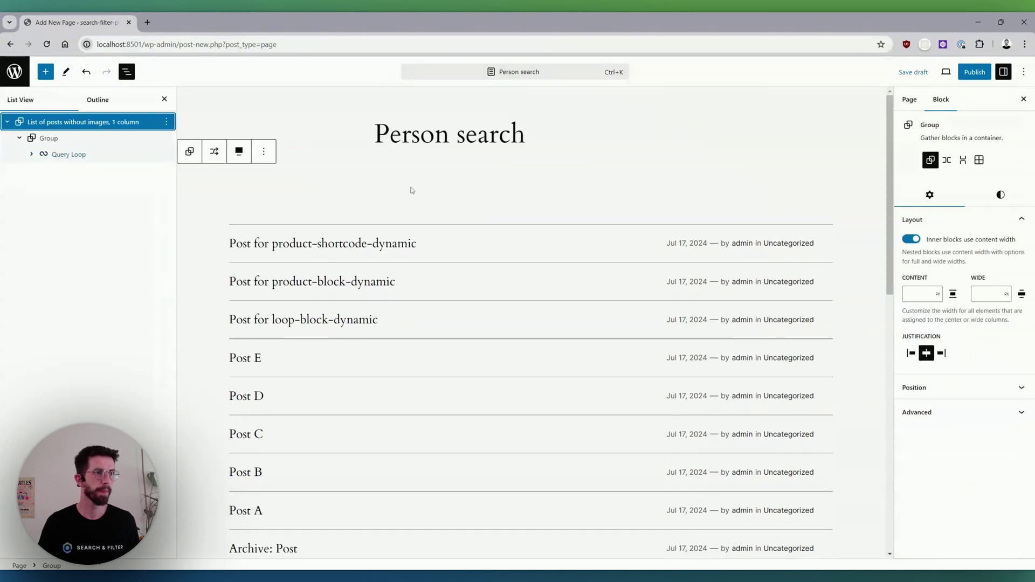
drag(73, 139, 76, 142)
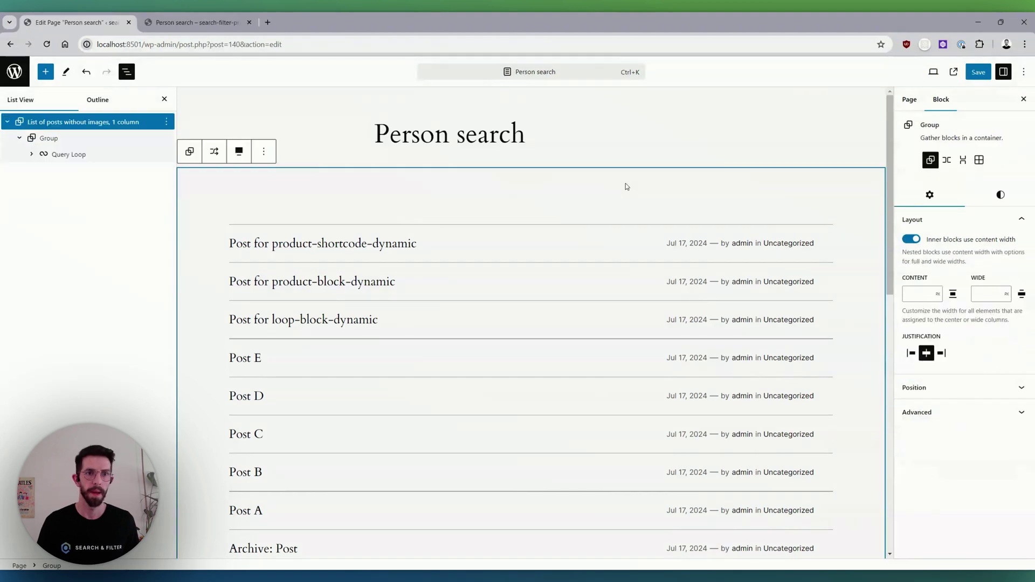
- Turn off 'Inherit query from template' on the Query Loop and save the page
click(78, 154)
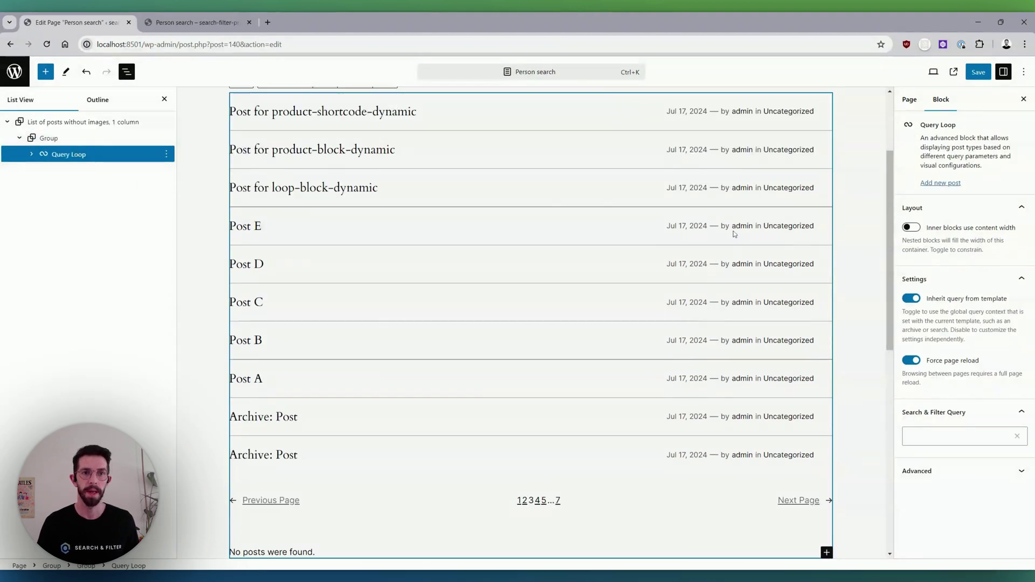
scroll(732, 235, up, 1)
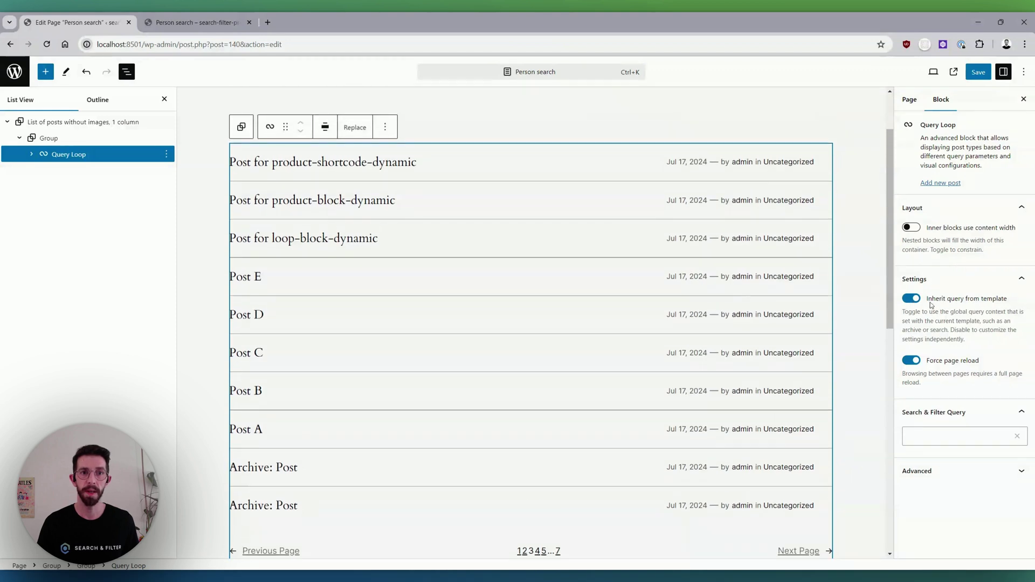
drag(931, 305, 1013, 303)
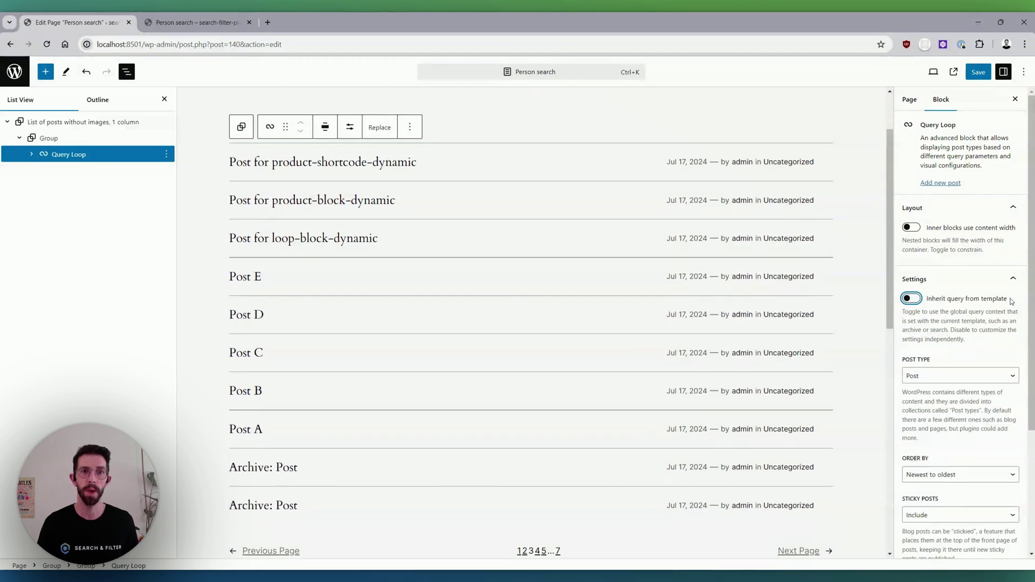
click(917, 301)
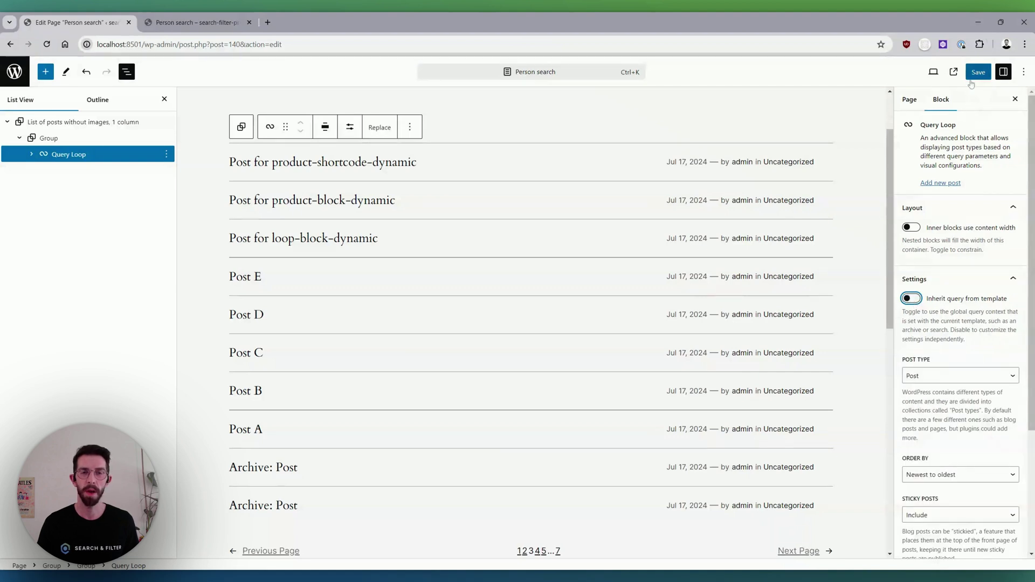
click(977, 74)
key(Page_Up)
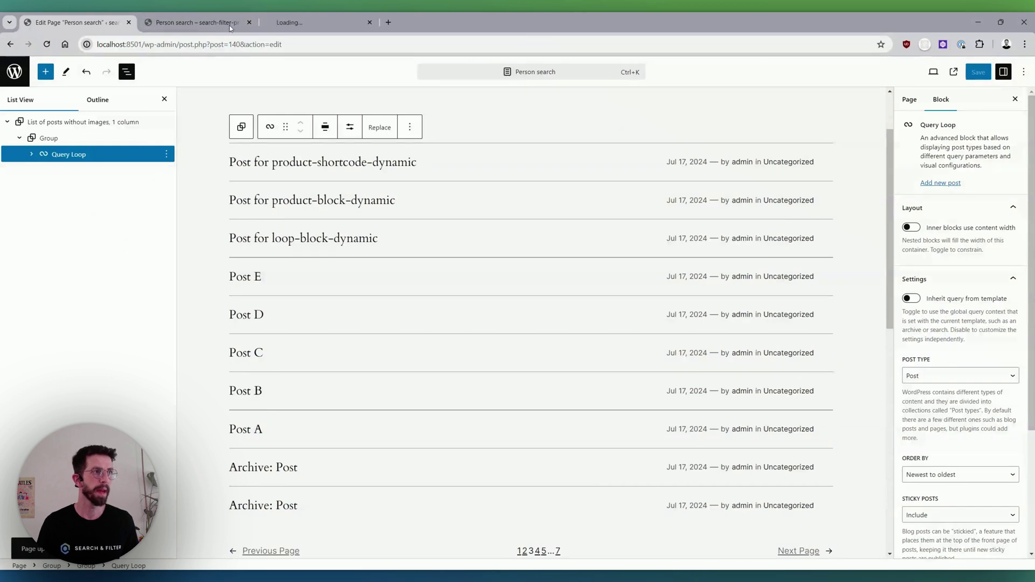
click(205, 22)
scroll(327, 155, down, 3)
scroll(491, 202, down, 2)
scroll(423, 205, down, 3)
scroll(434, 238, up, 10)
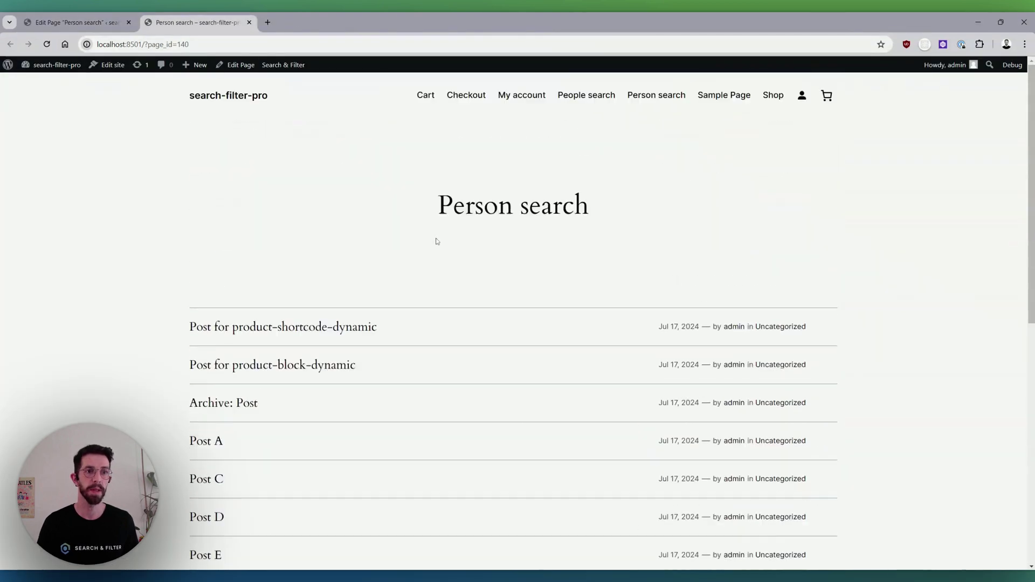
click(82, 16)
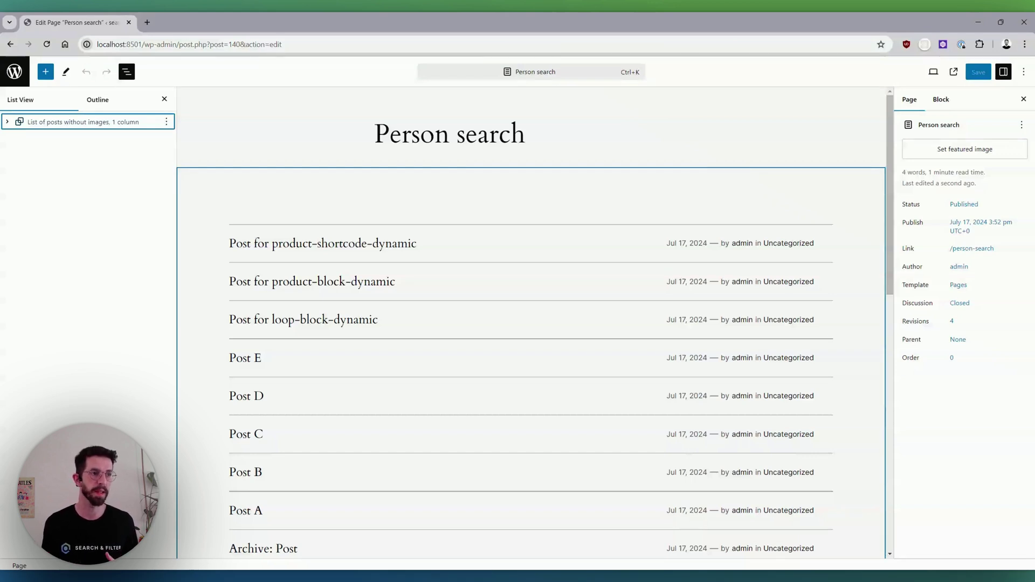
- Insert a Search Field block before the Query Loop via the slash menu
click(6, 125)
click(8, 124)
click(48, 139)
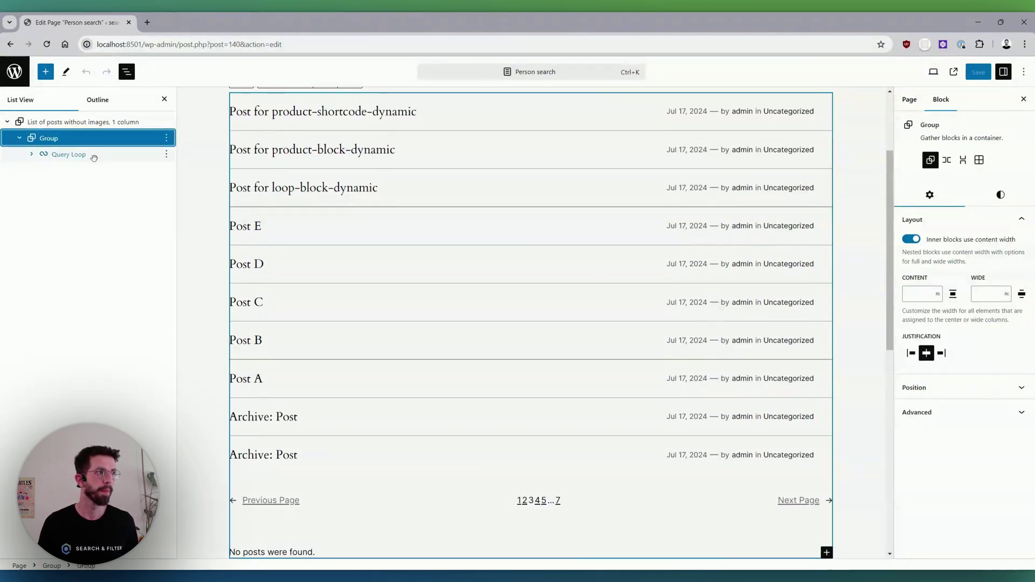
click(166, 154)
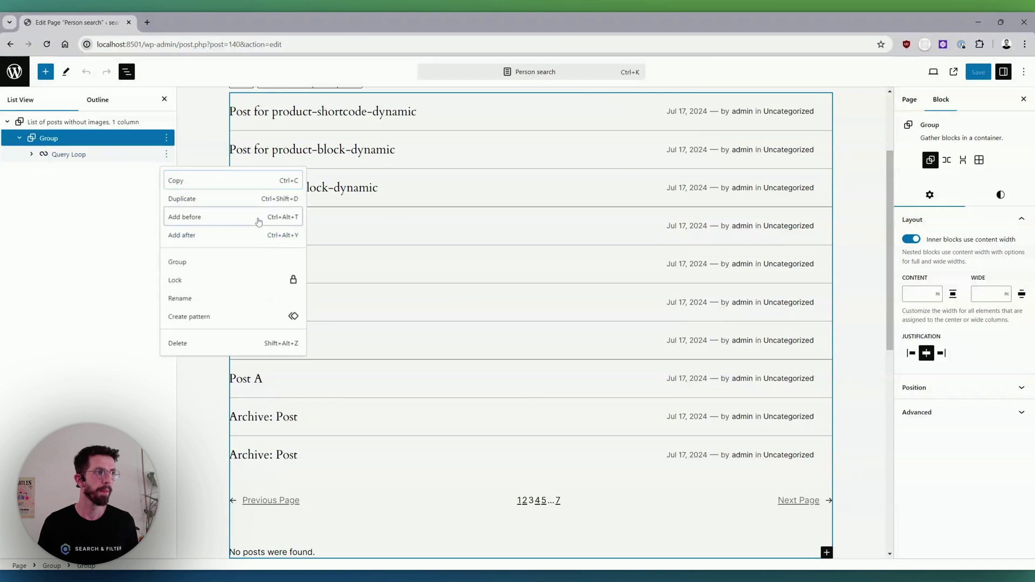
click(259, 221)
text(/)
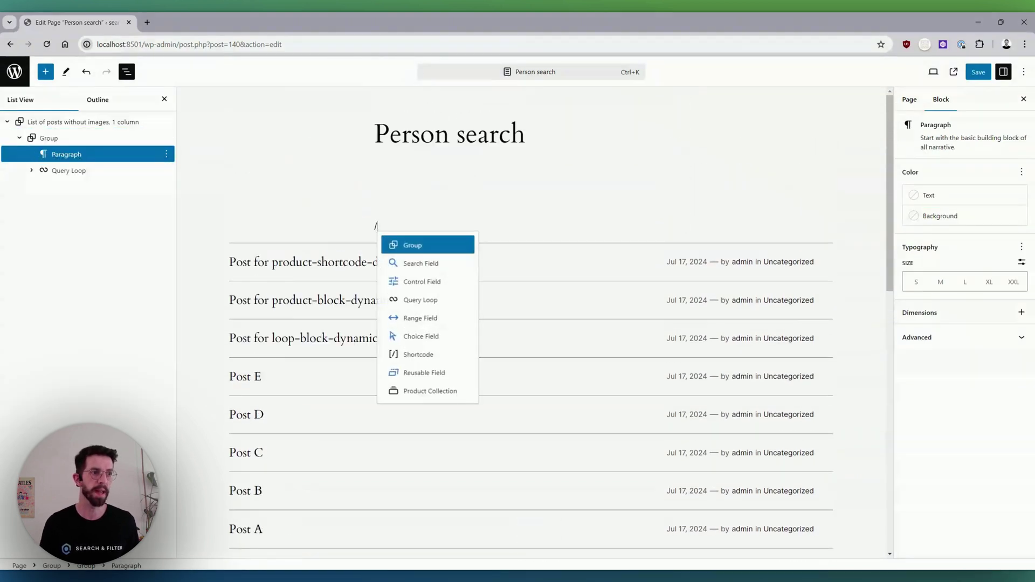
key(Down)
key(Return)
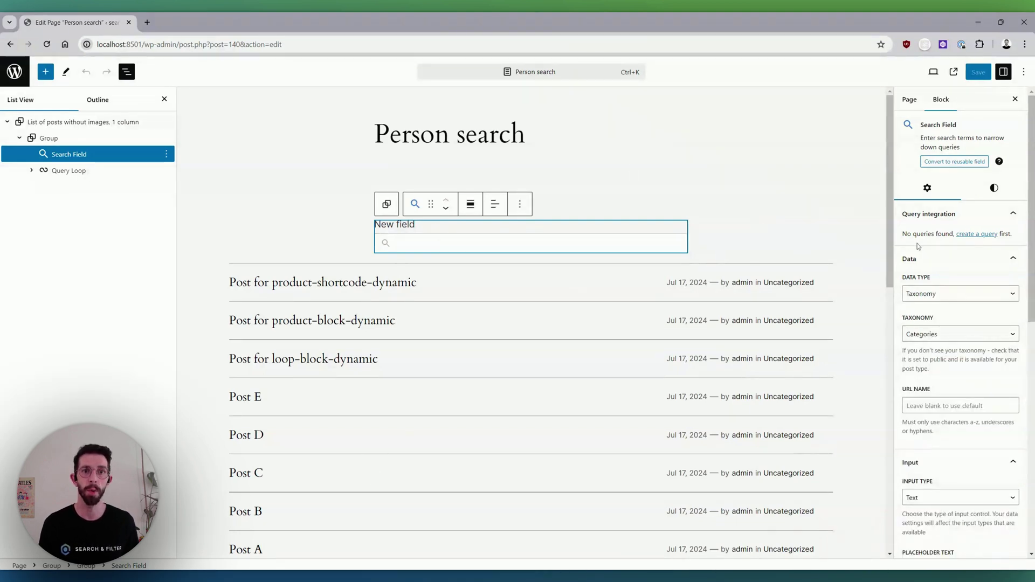
- Create and save a new query named 'Dynamic loop block integration'
click(970, 234)
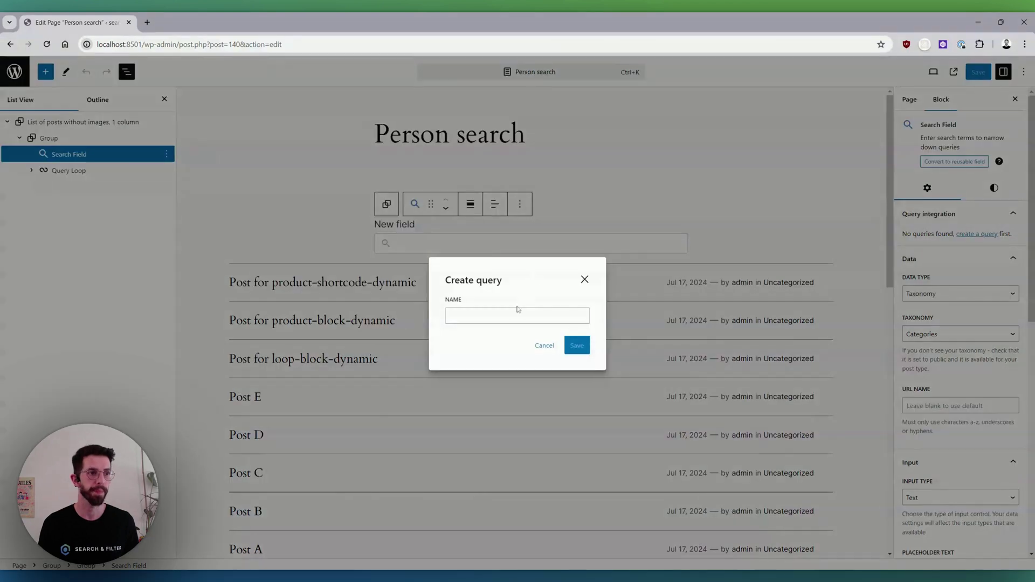
text(Dynamic loop block integration)
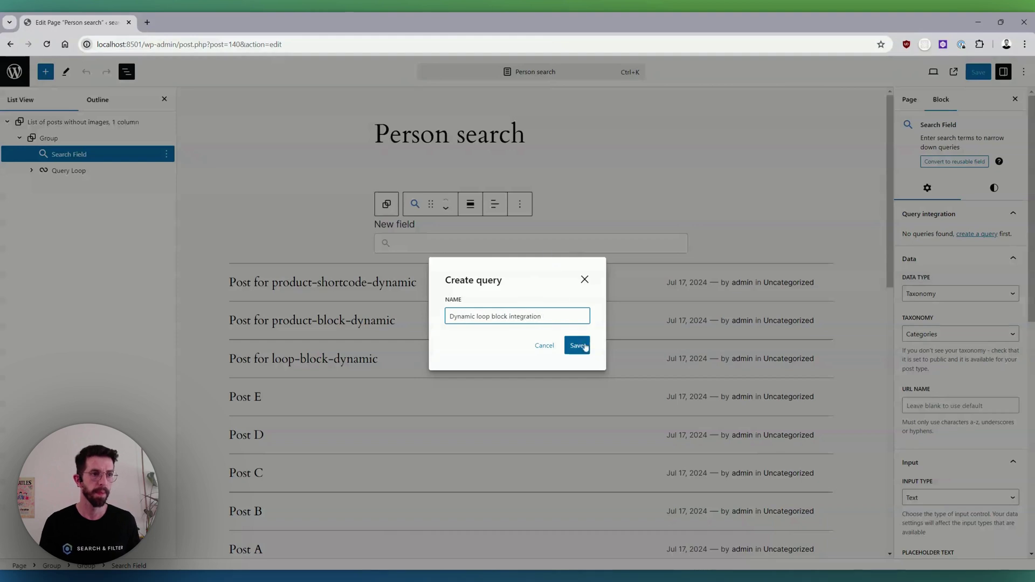
click(578, 345)
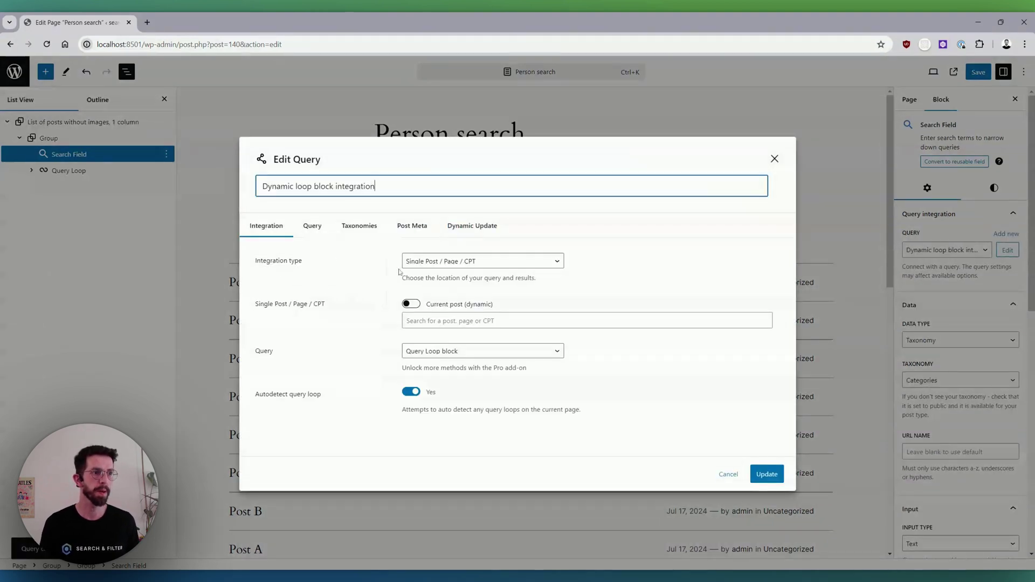
- Connect the query to Current post (dynamic) and switch Autodetect query loop off
drag(271, 262, 475, 263)
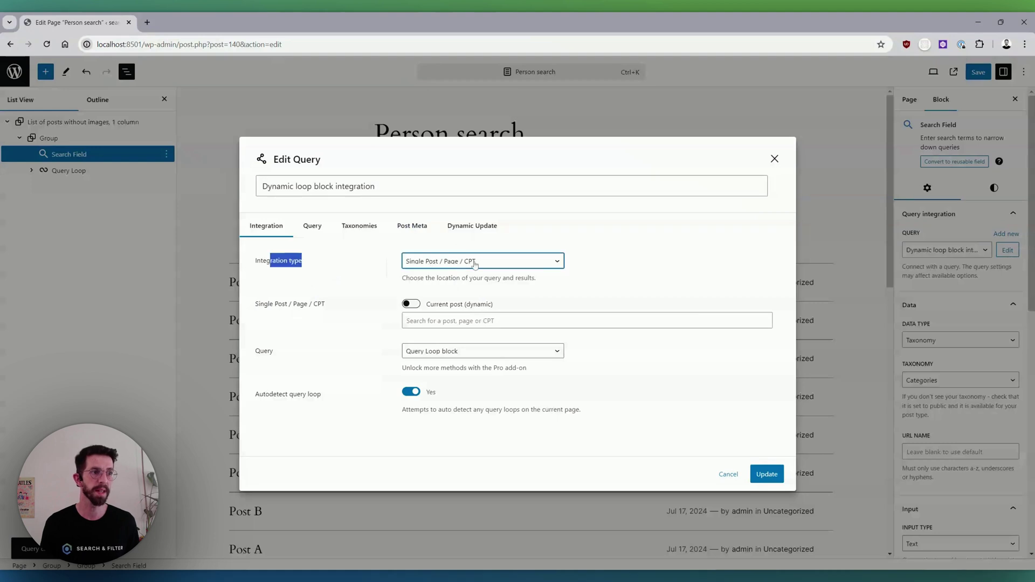
click(291, 283)
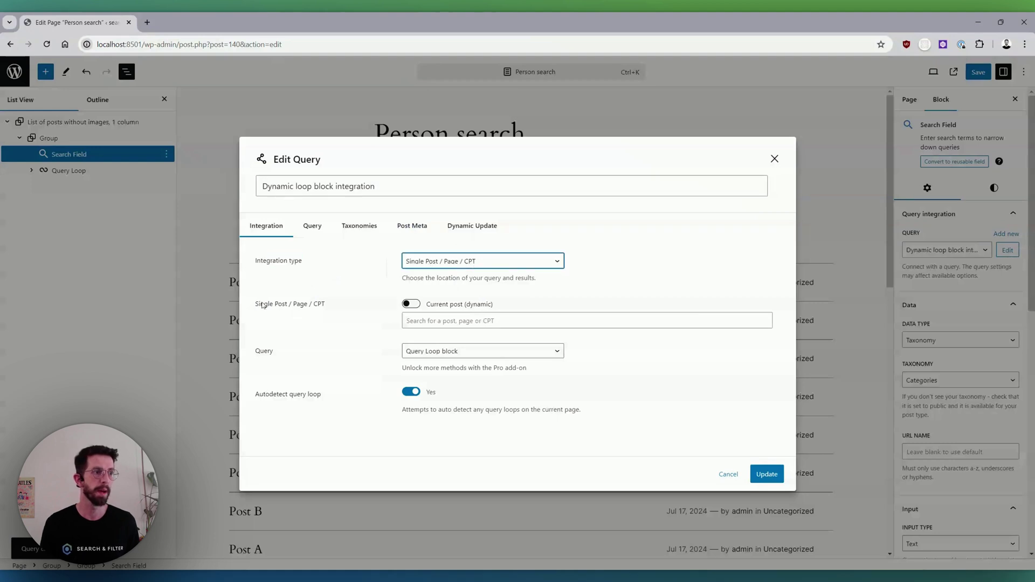
click(429, 304)
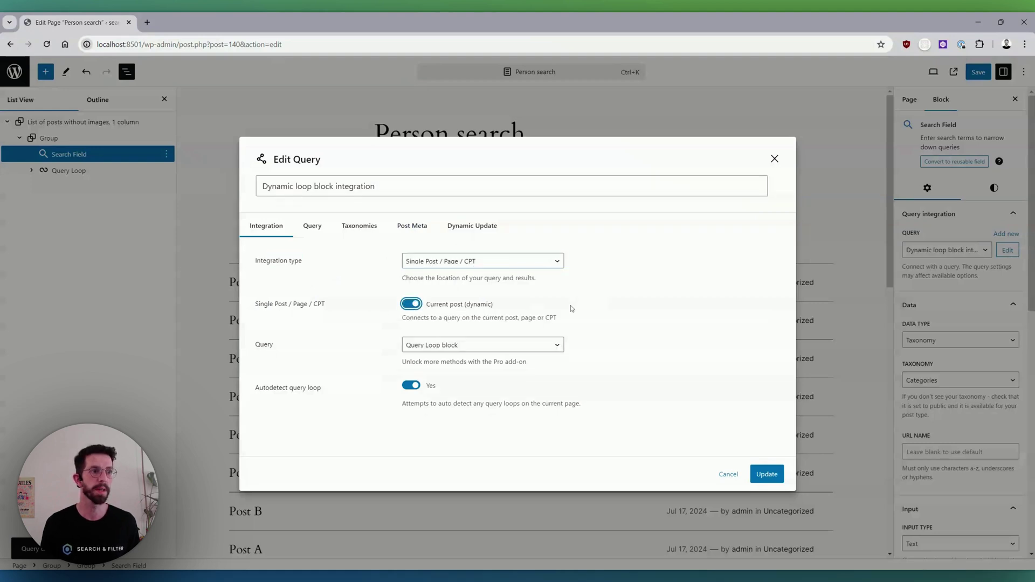
drag(260, 349, 484, 350)
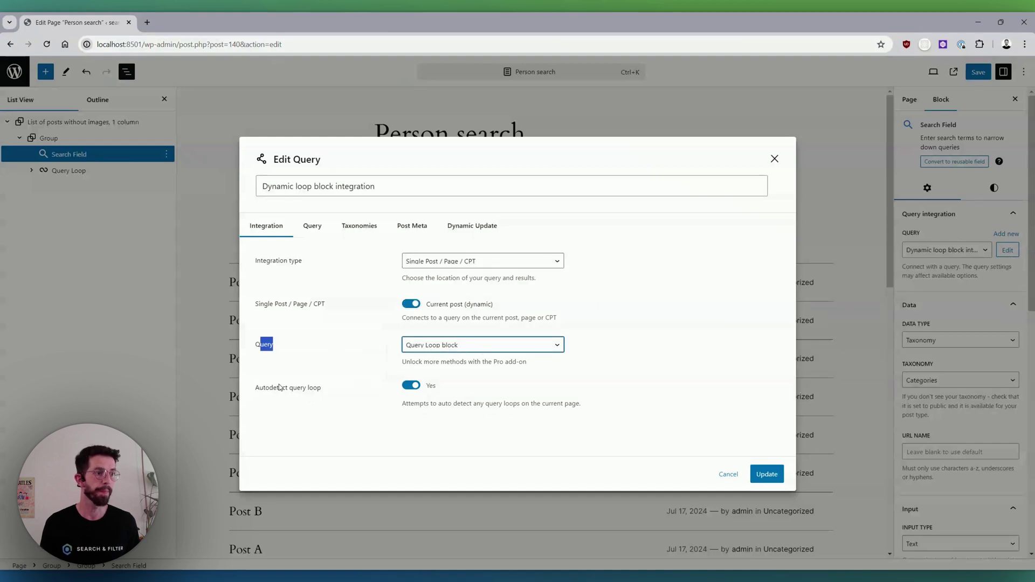
drag(254, 388, 451, 387)
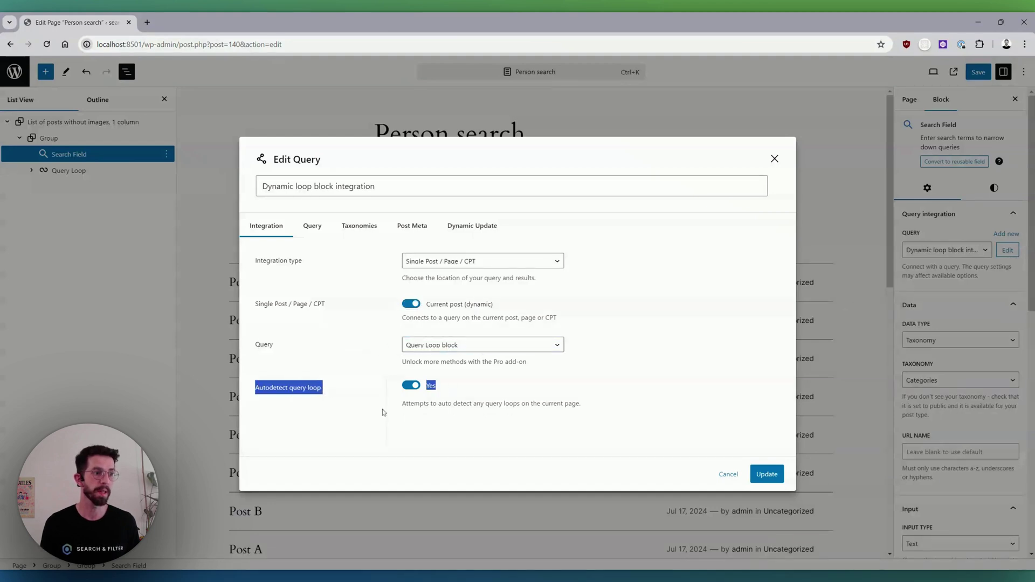
click(410, 384)
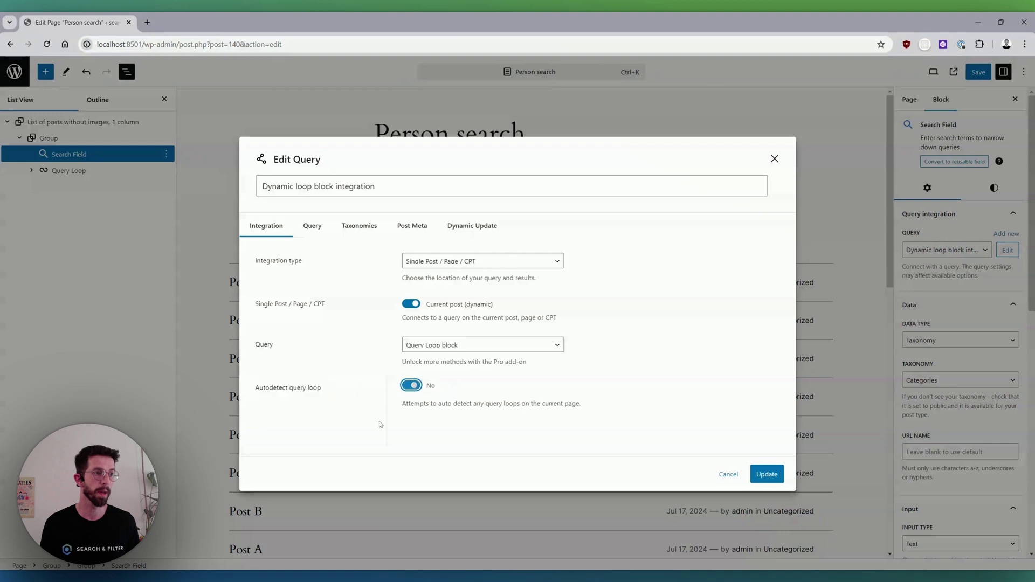
- Replace Posts with People as the queried post type and update the query
click(316, 227)
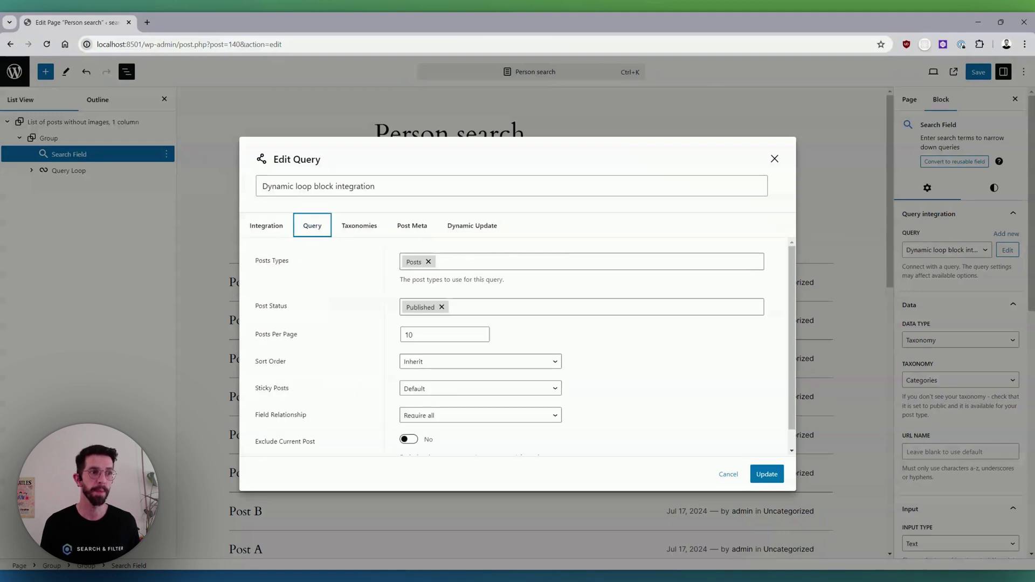
key(Tab)
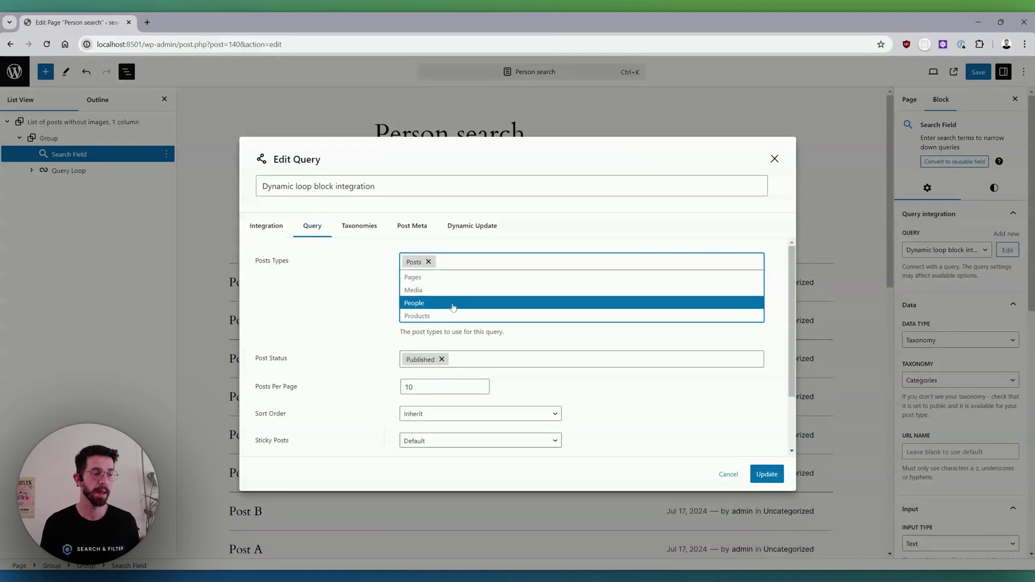
click(452, 305)
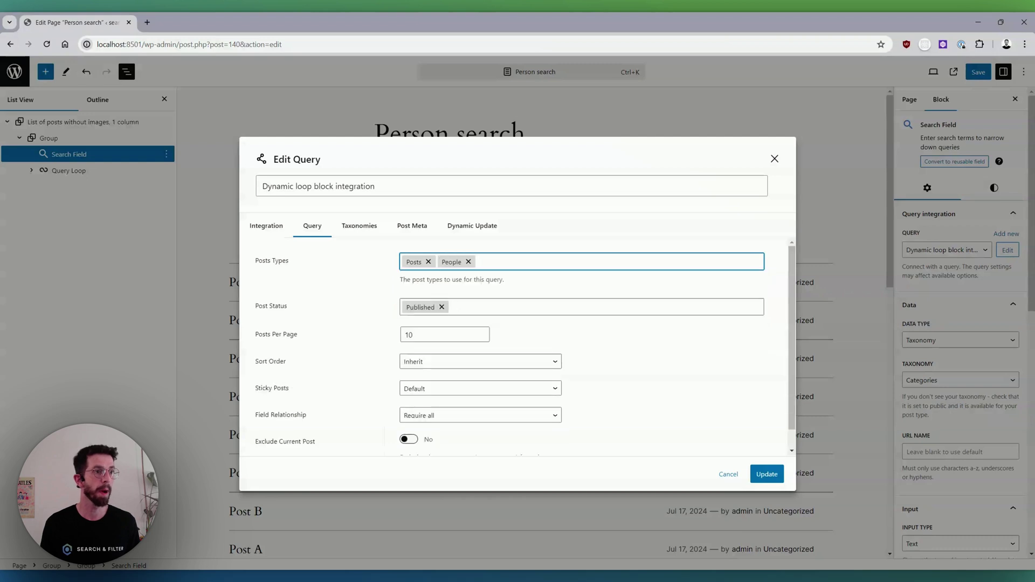
click(428, 262)
click(306, 293)
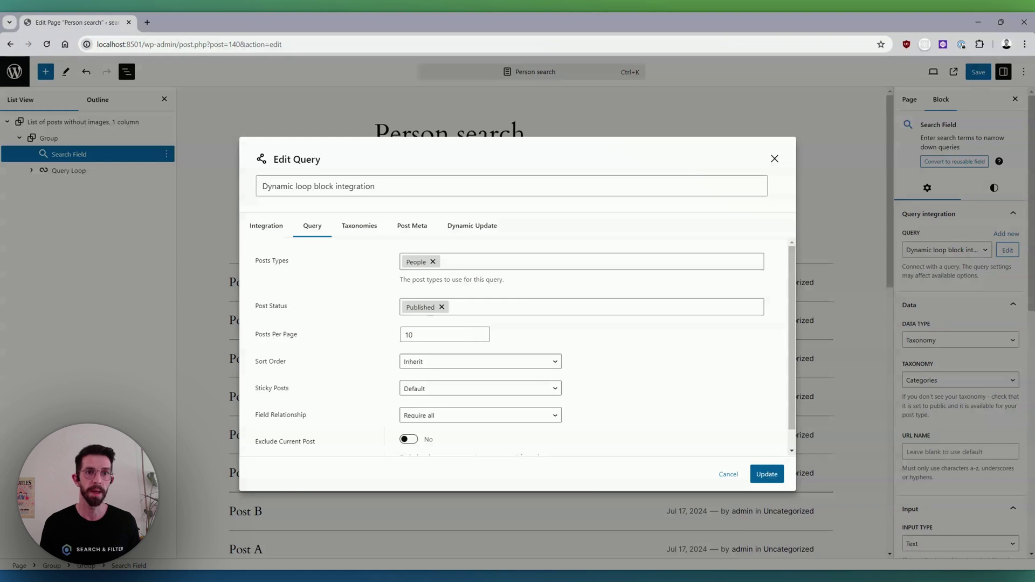
click(767, 474)
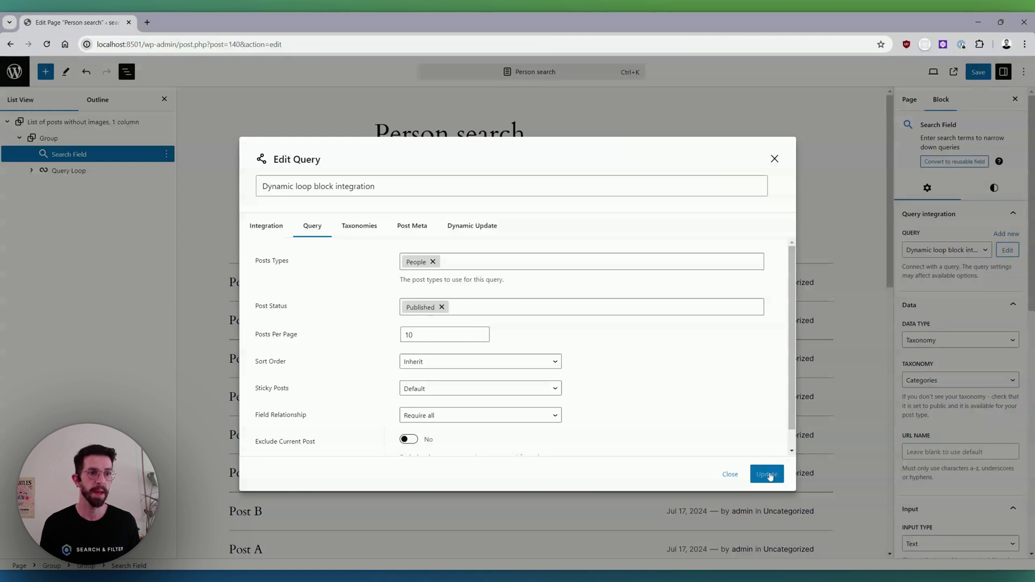
- Set the field's Data Type to Taxonomy, filtering by Favourite Colours
click(729, 474)
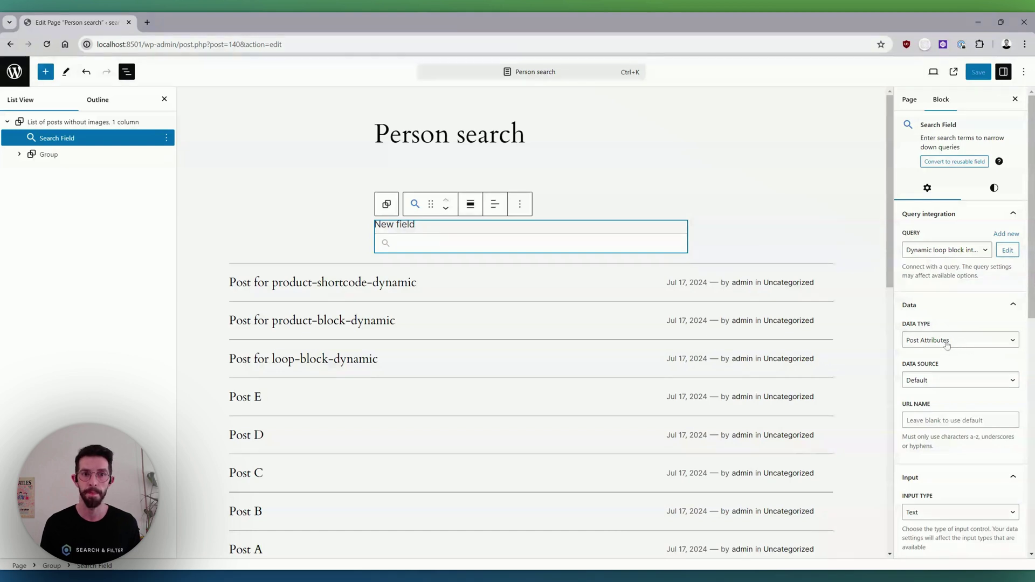
click(947, 343)
click(956, 380)
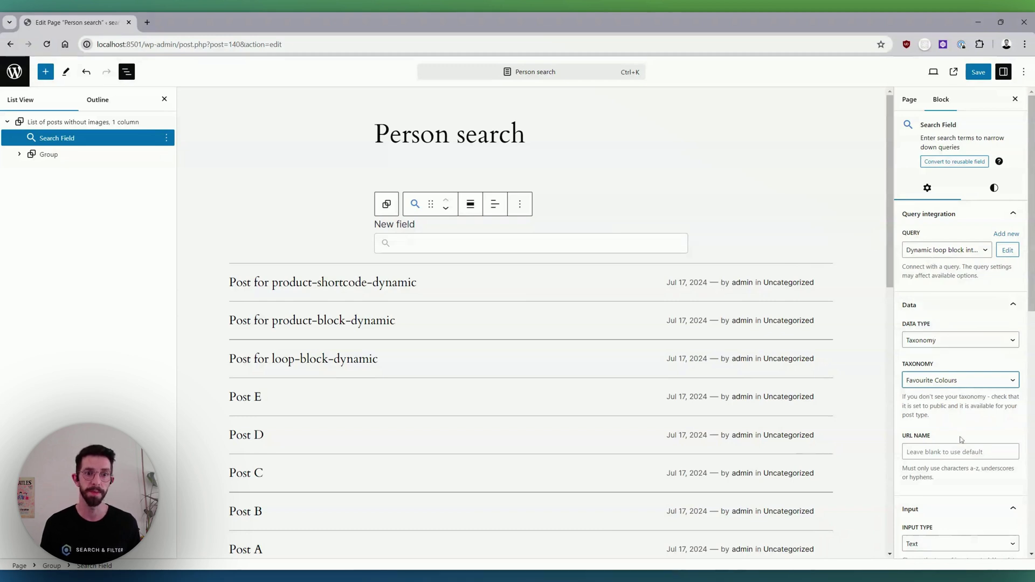
scroll(960, 440, down, 2)
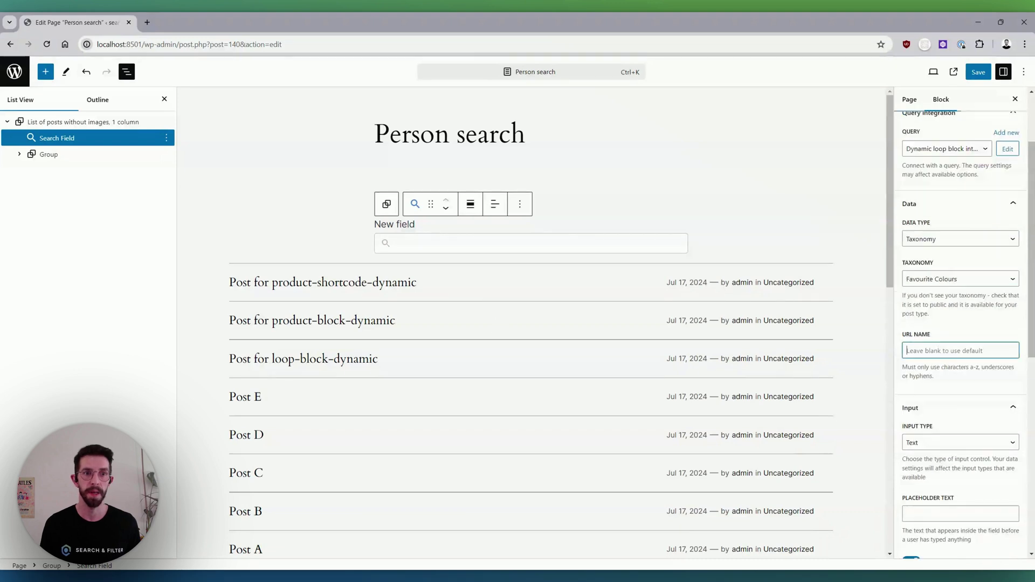
text(colors)
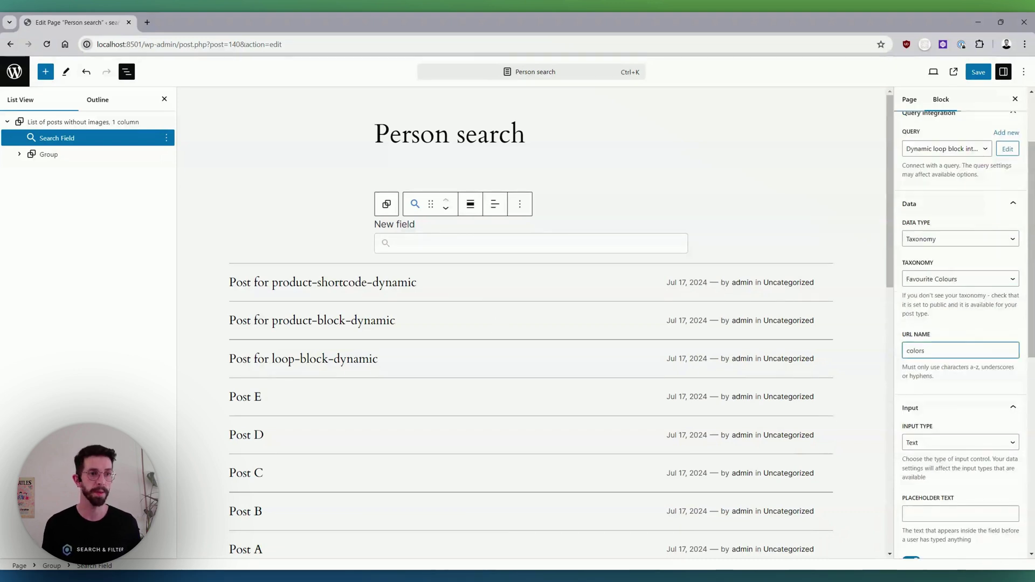
scroll(960, 323, down, 2)
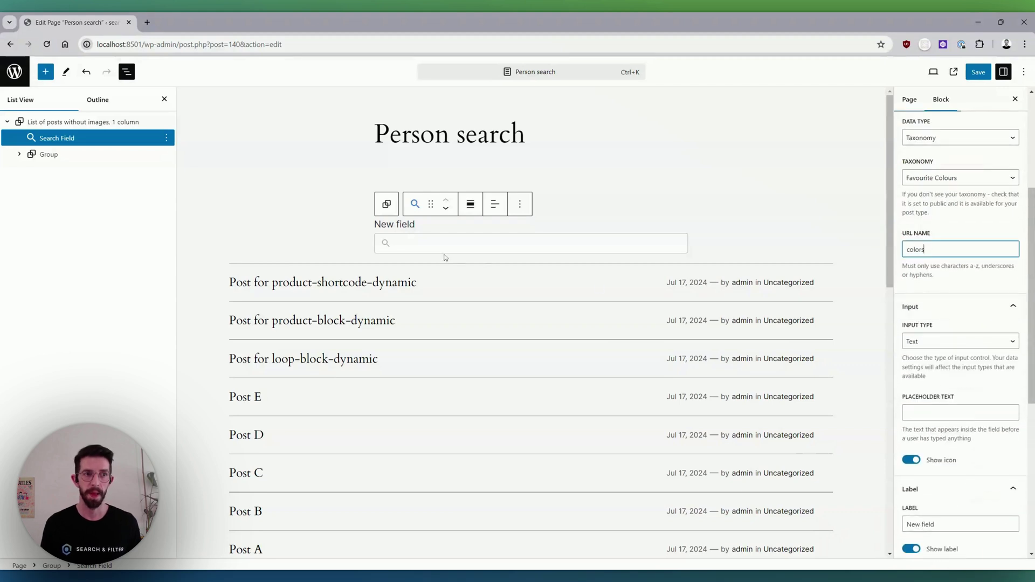
- Make the field an Autocomplete input and enter its placeholder text
click(931, 345)
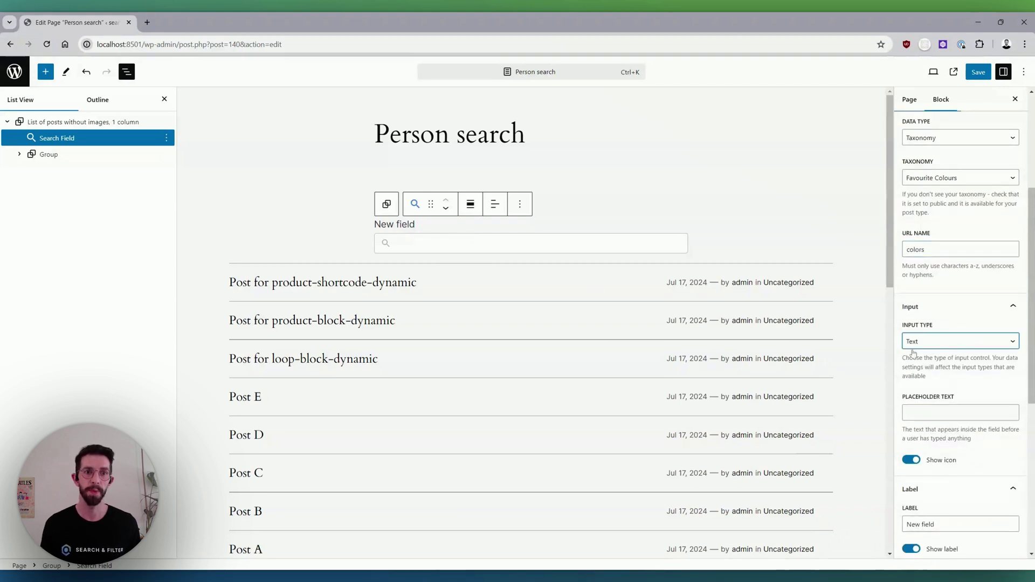
click(923, 365)
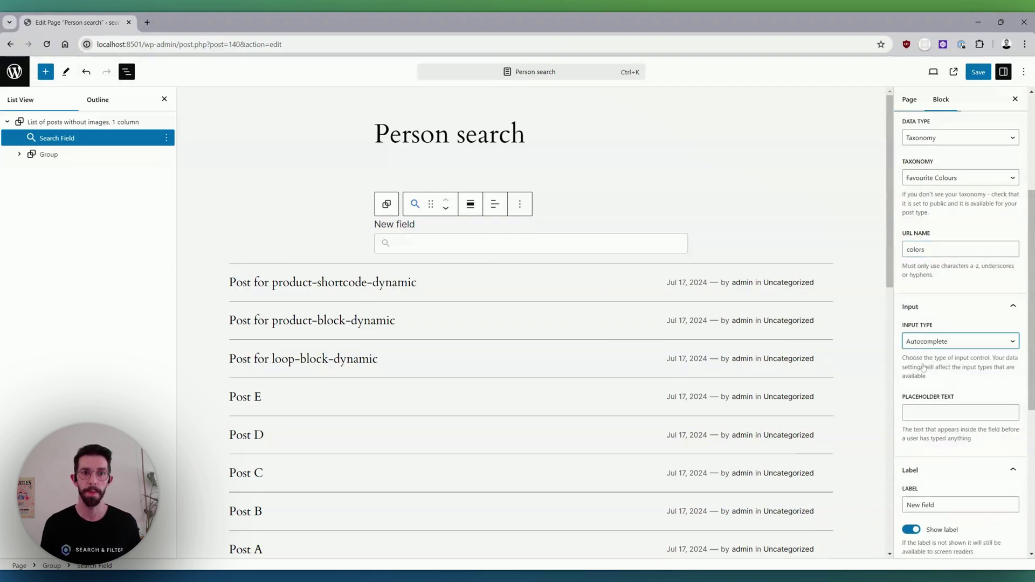
key(Tab)
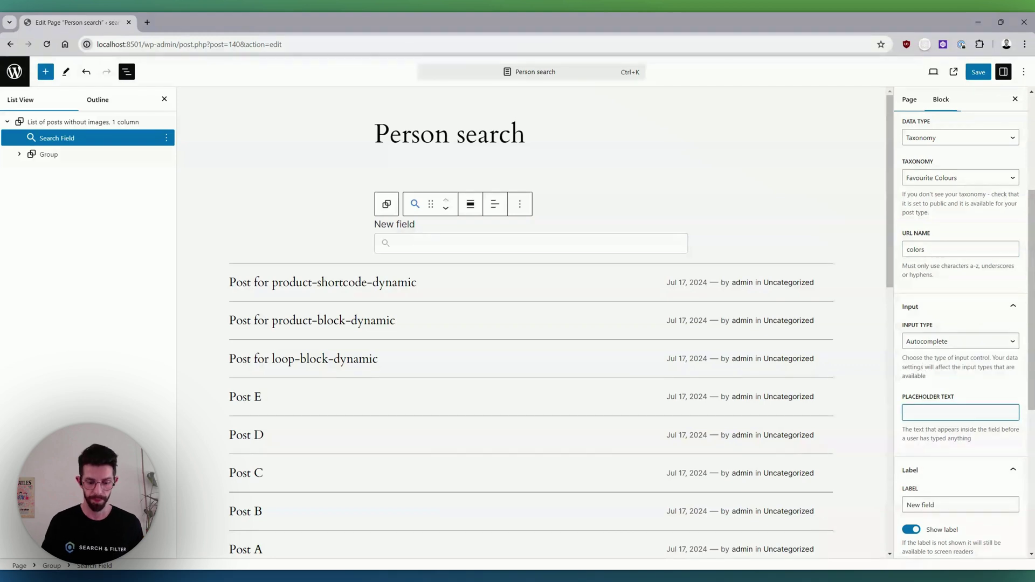
text(Start typing...)
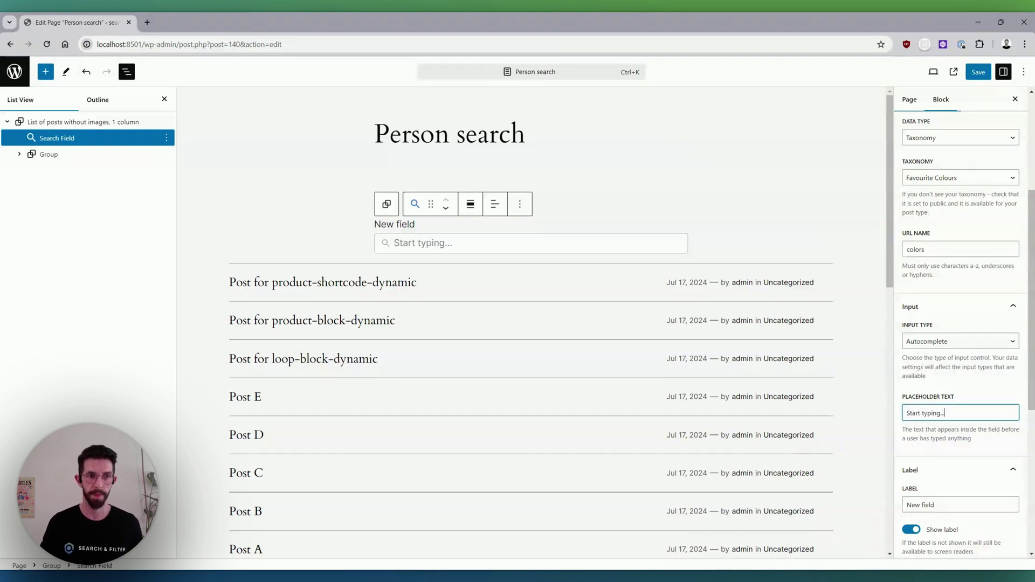
scroll(961, 324, down, 3)
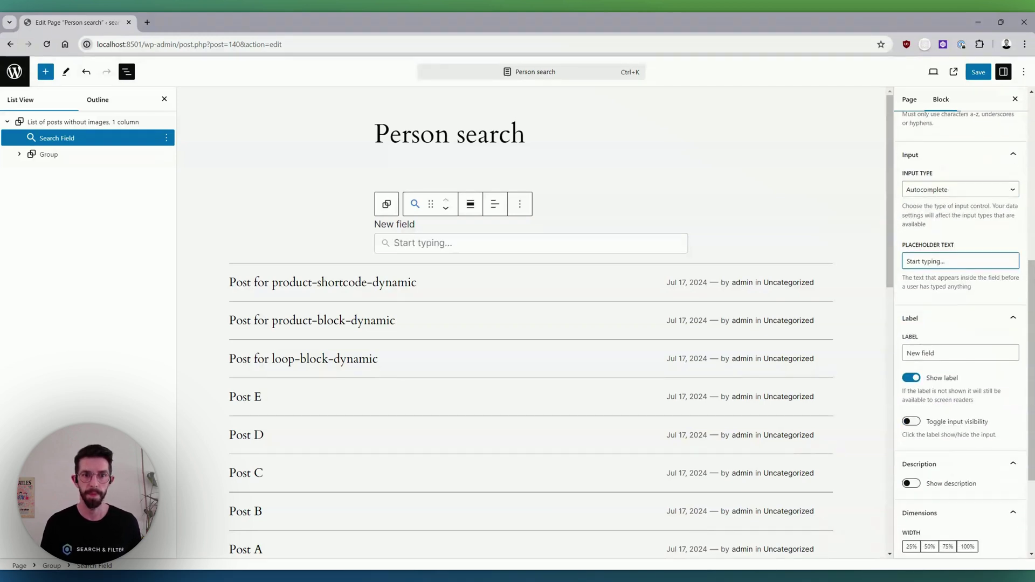
- Label the field 'Favourite colours', turn off Auto submit, and save the page
key(Tab)
text(FA)
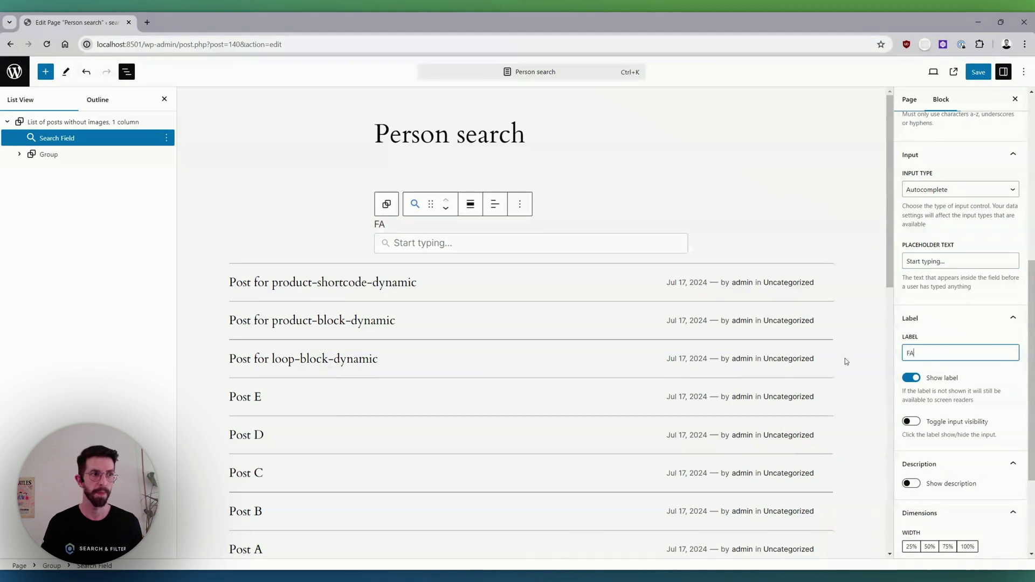
key(BackSpace)
text(avourite colours)
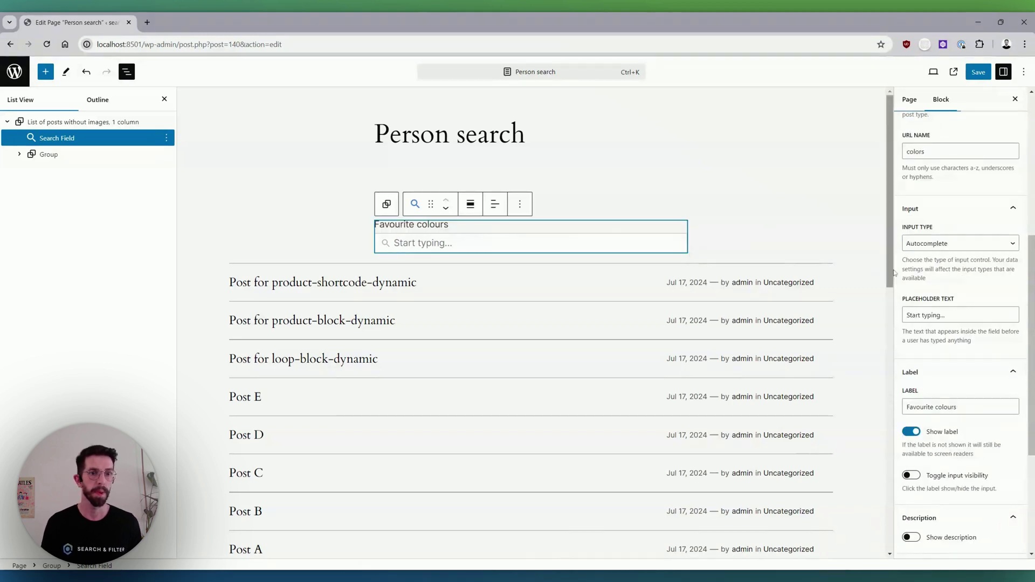
scroll(916, 458, down, 3)
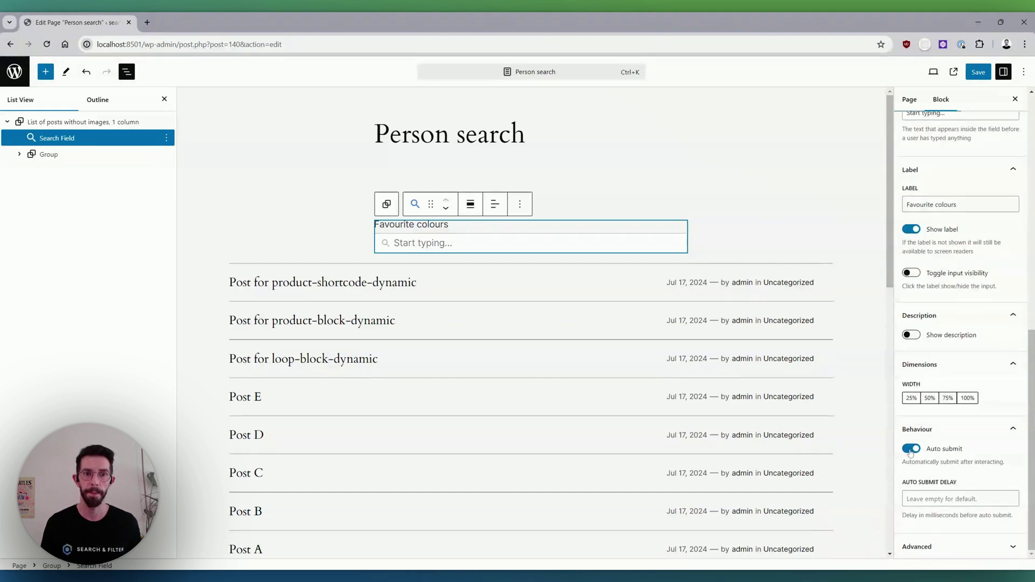
click(910, 451)
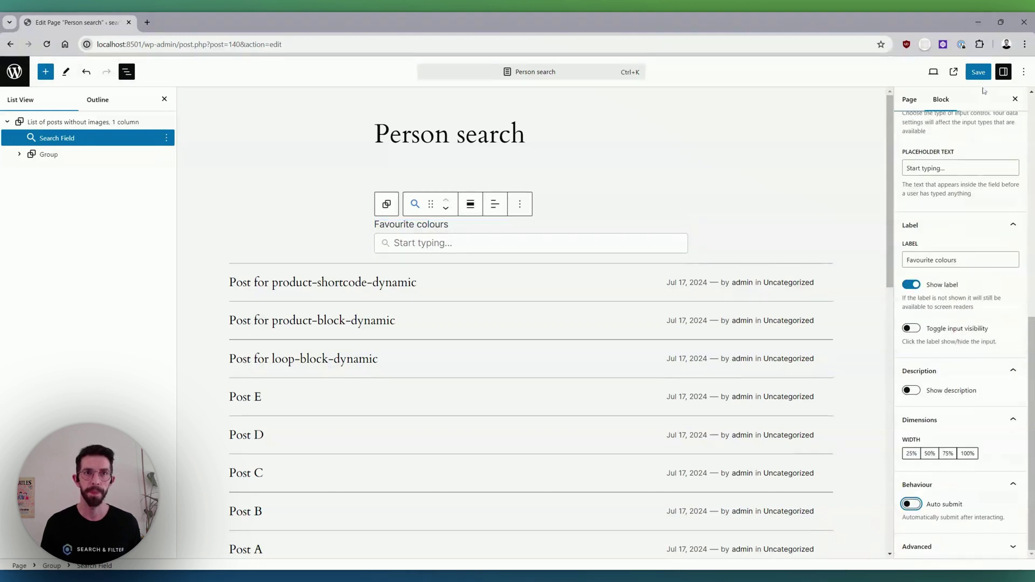
click(978, 71)
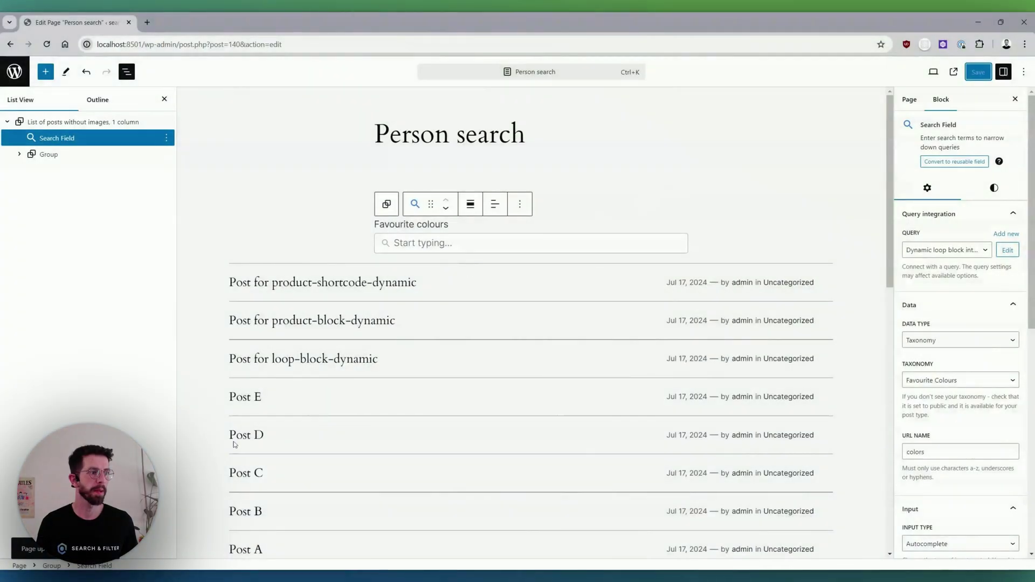
- On the live page, filter people by the colour Blue, then clear the filter
click(95, 555)
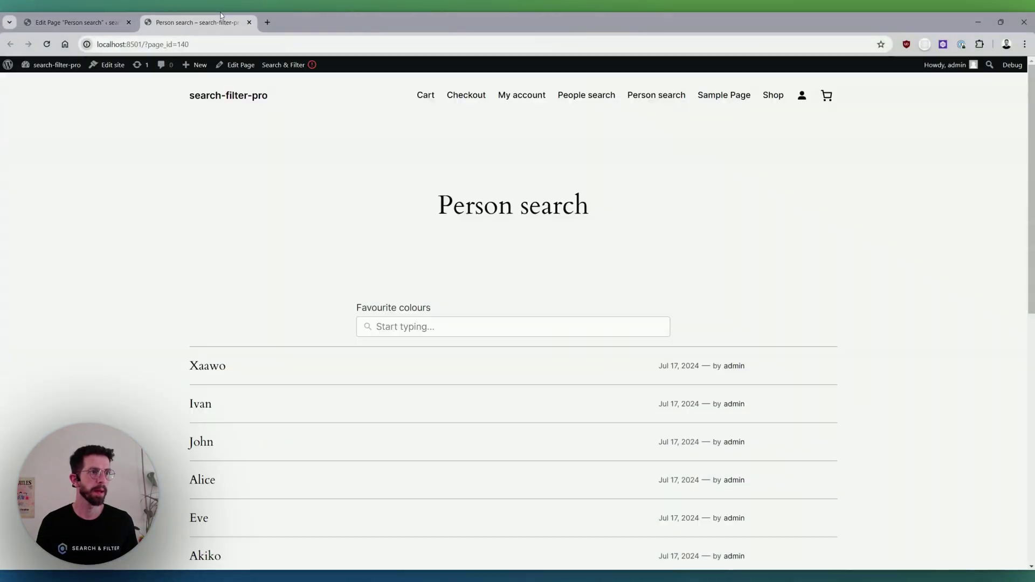
scroll(485, 303, down, 1)
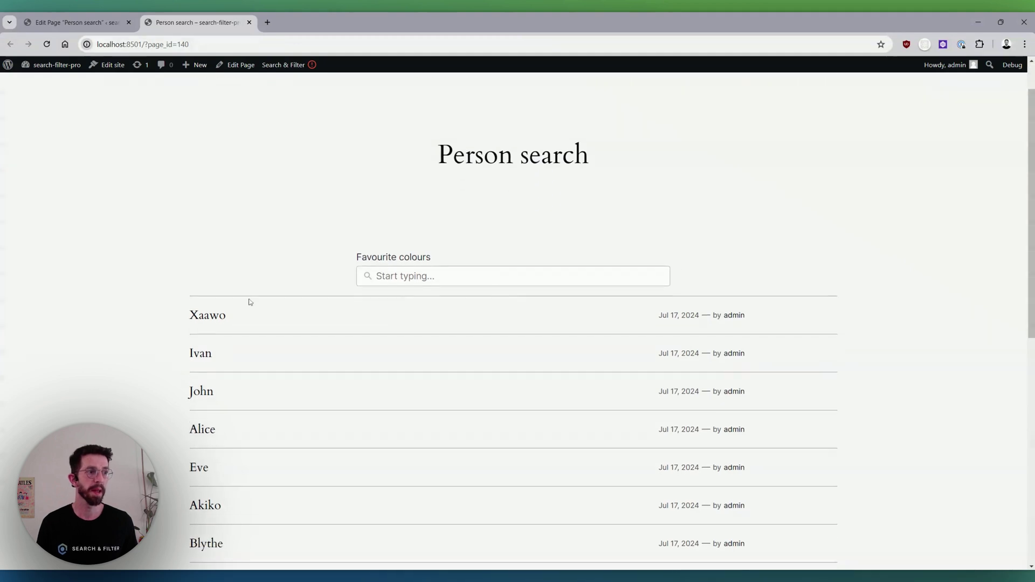
scroll(302, 283, down, 4)
scroll(403, 270, up, 5)
click(450, 327)
text(blue)
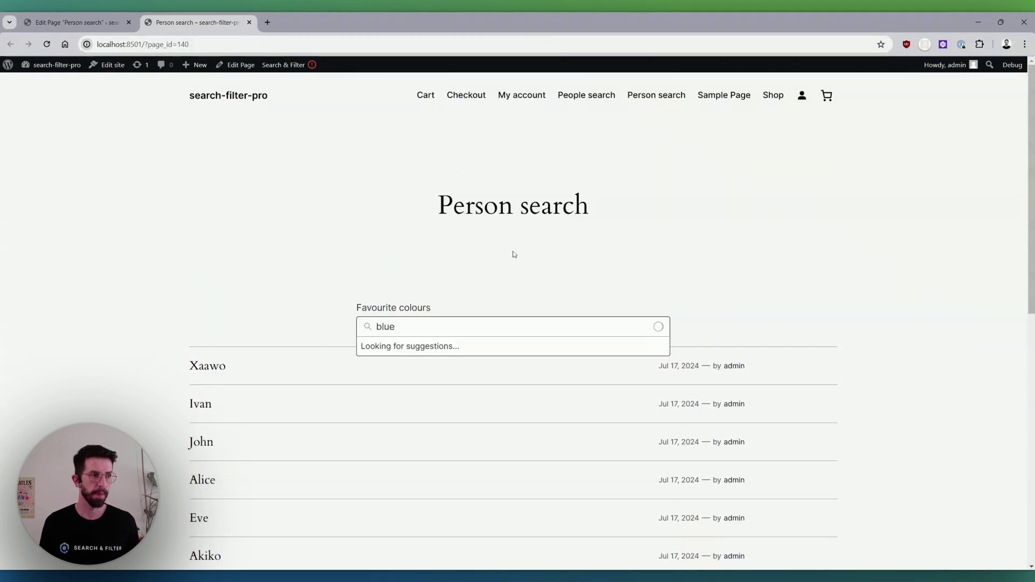
click(399, 347)
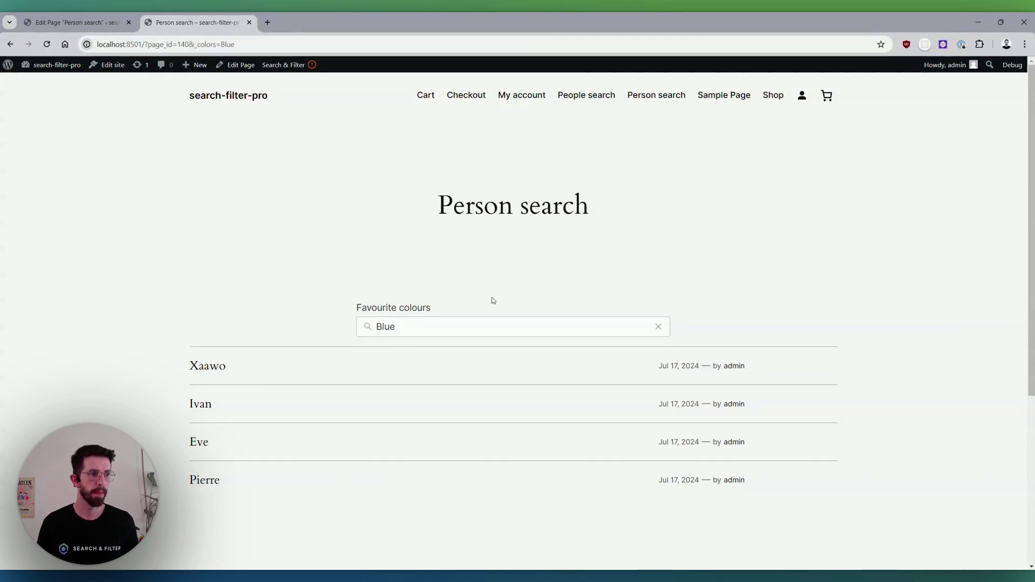
scroll(506, 356, down, 3)
scroll(507, 356, up, 3)
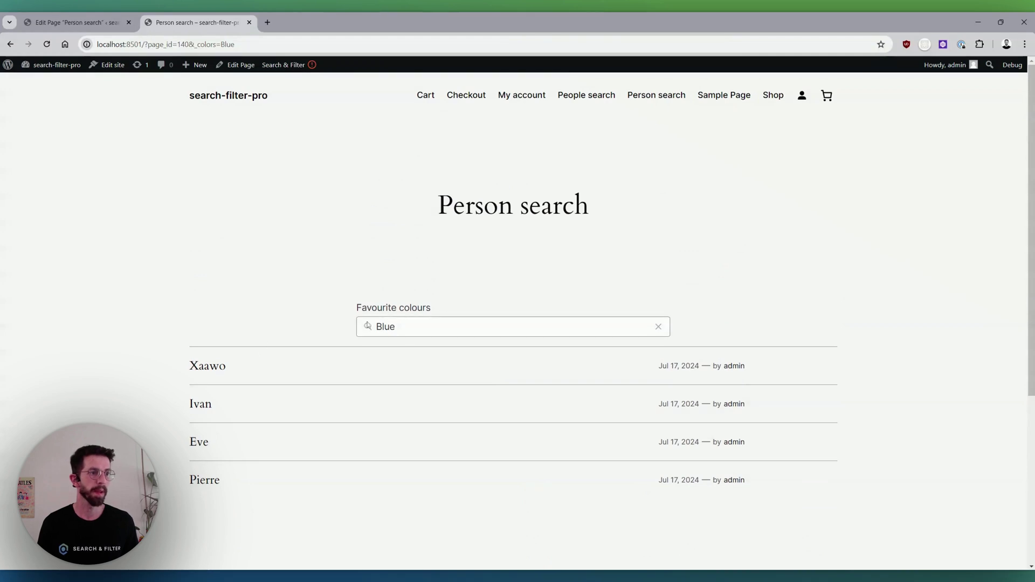
click(658, 327)
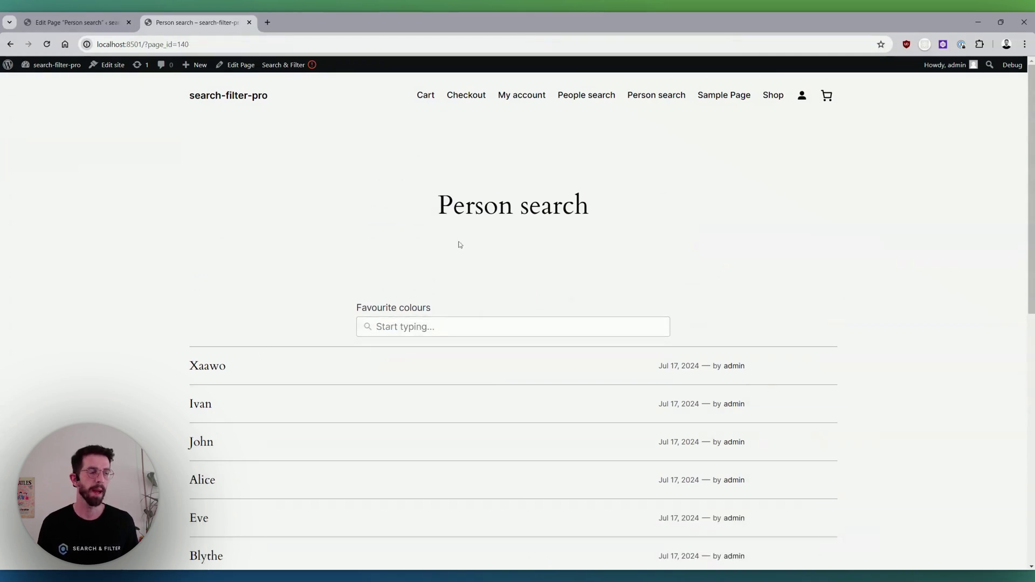
- Insert a Control Field block after the Favourite colours search field
click(108, 22)
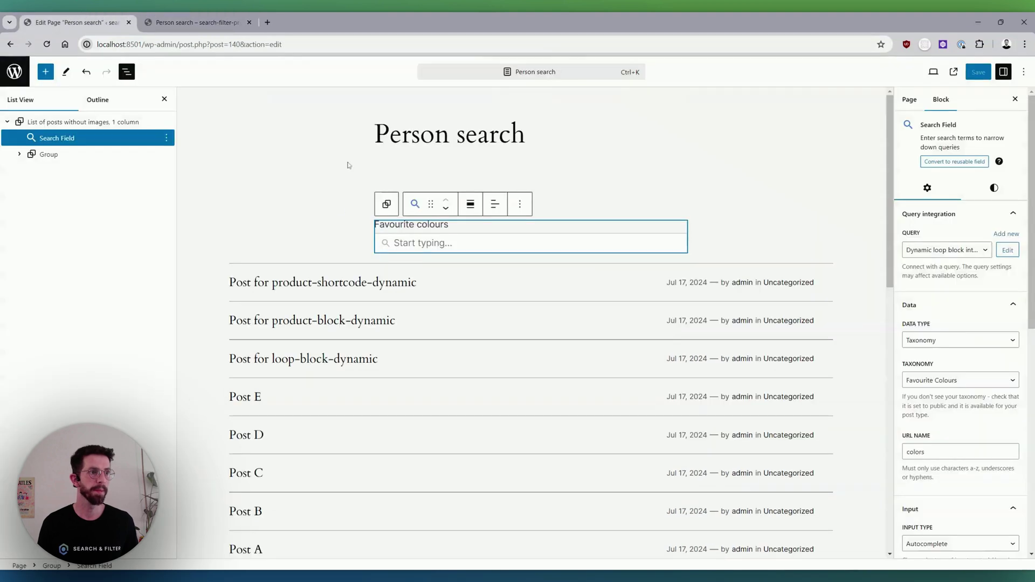
click(520, 204)
click(566, 292)
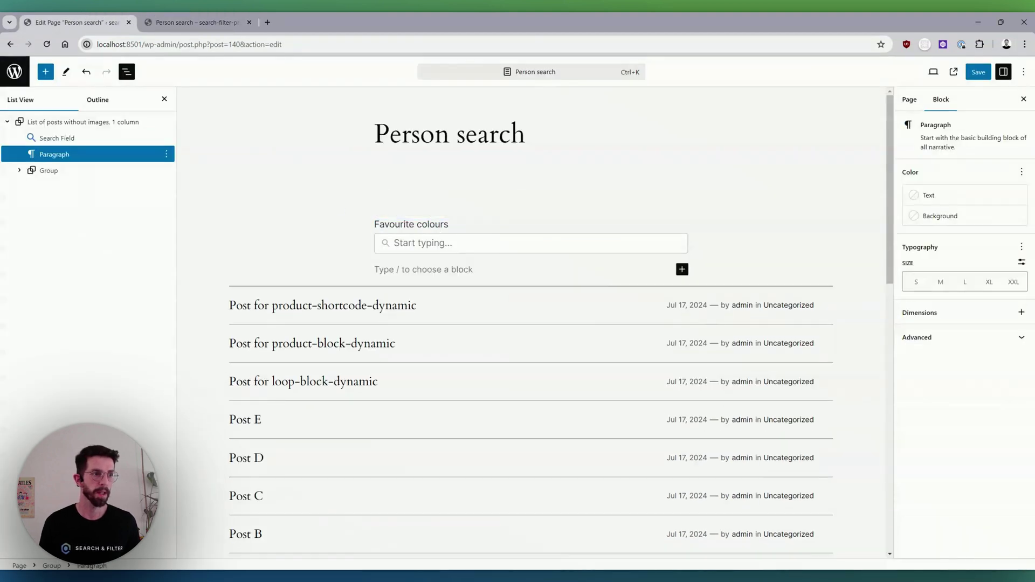
text(/co)
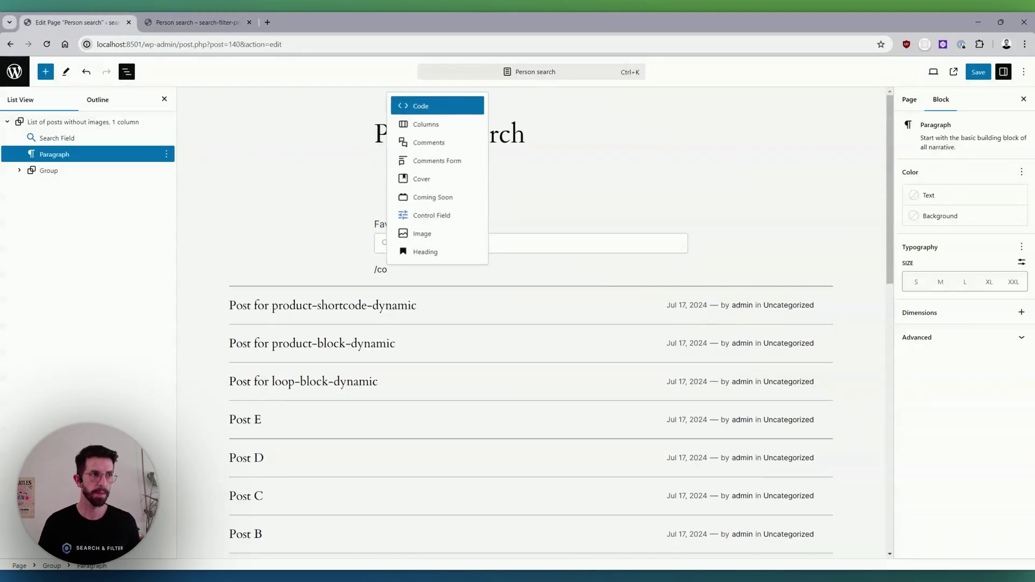
text(ntrol)
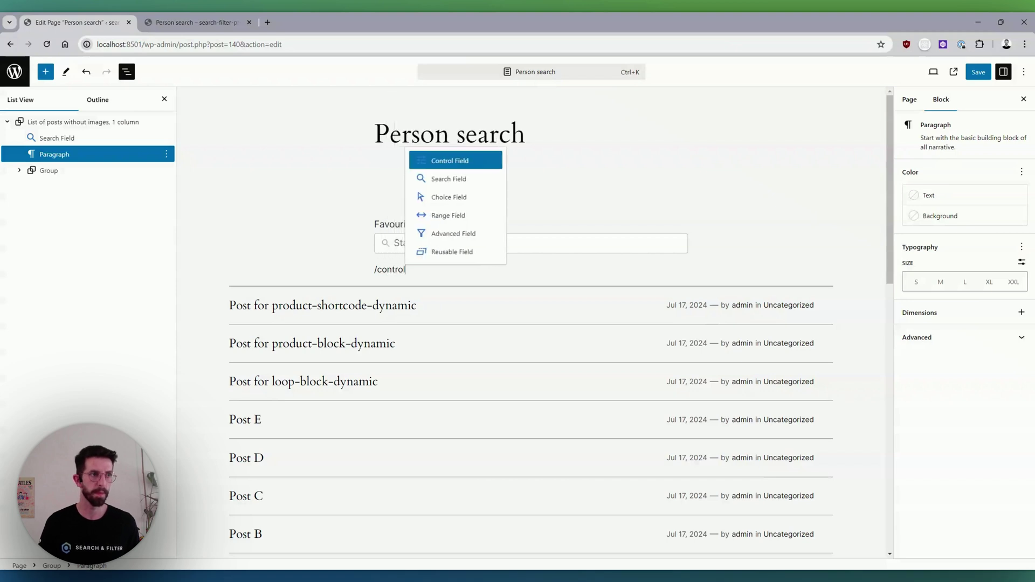
key(Return)
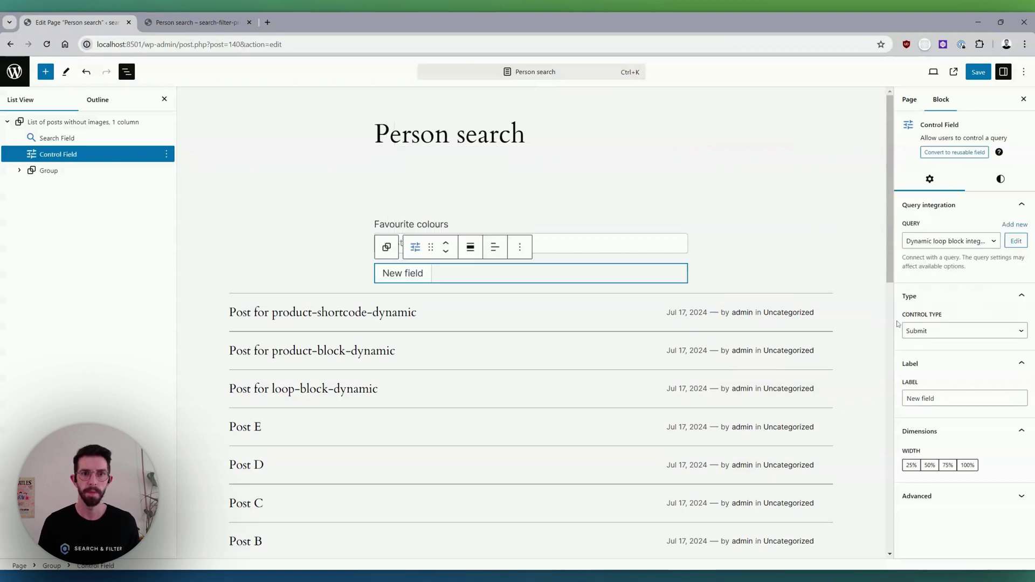
- Set the Control Type to Submit, label it 'Submit', and save the page
click(930, 332)
click(945, 398)
key(ctrl+a)
text(Submit)
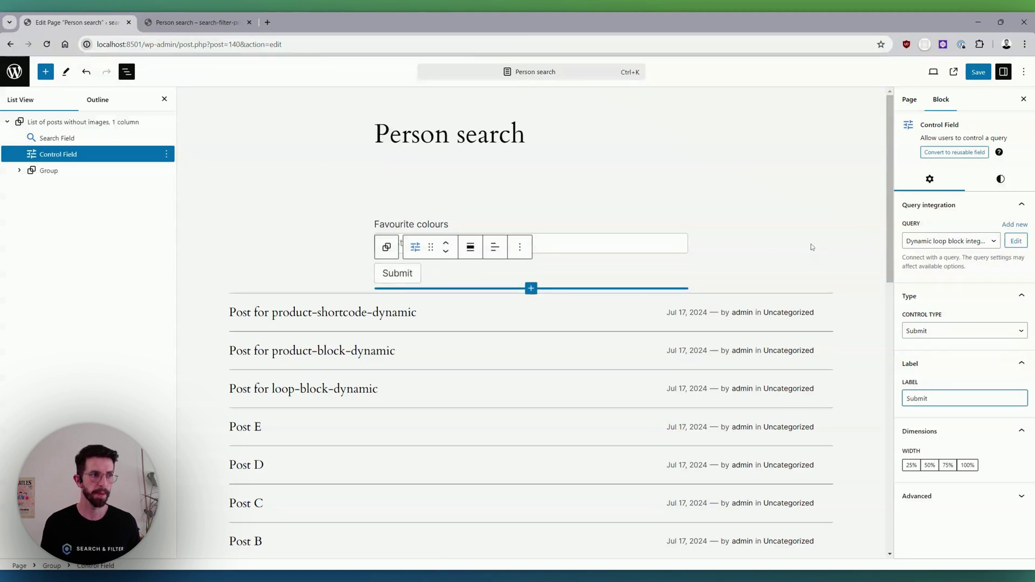
click(978, 72)
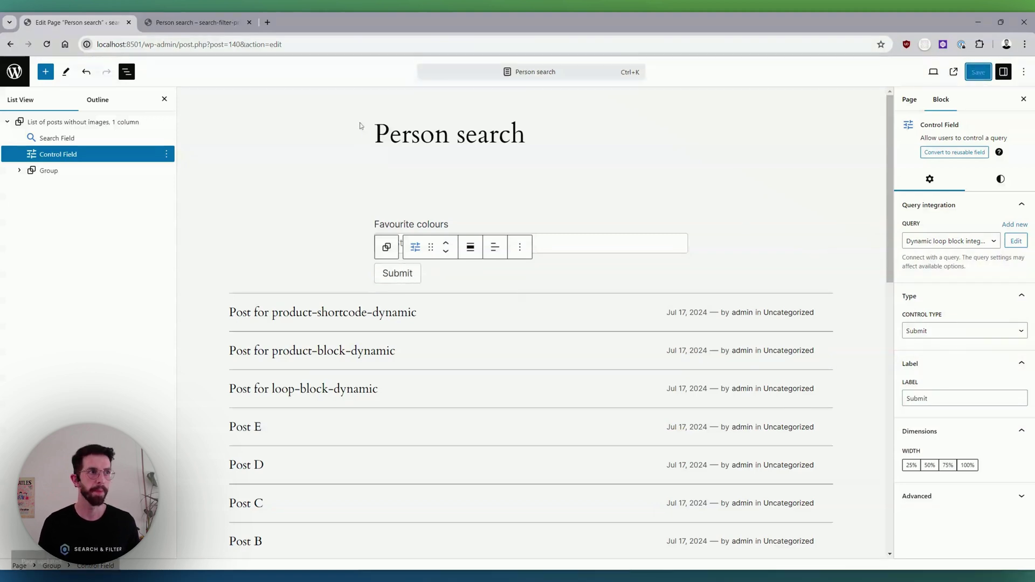
- Reload the live page and submit a Blue search to filter the people
click(214, 19)
click(46, 46)
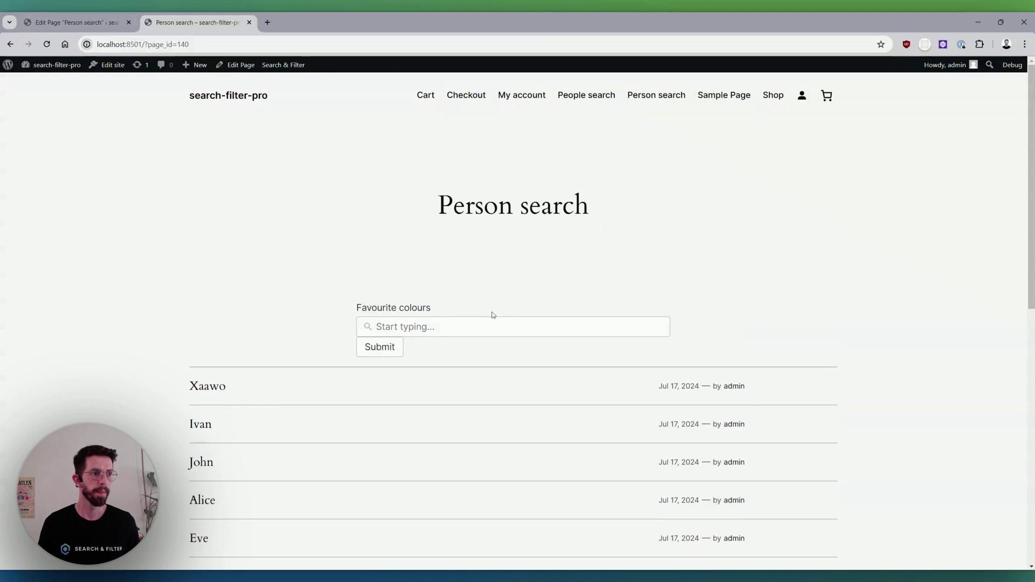
click(487, 319)
text(blu)
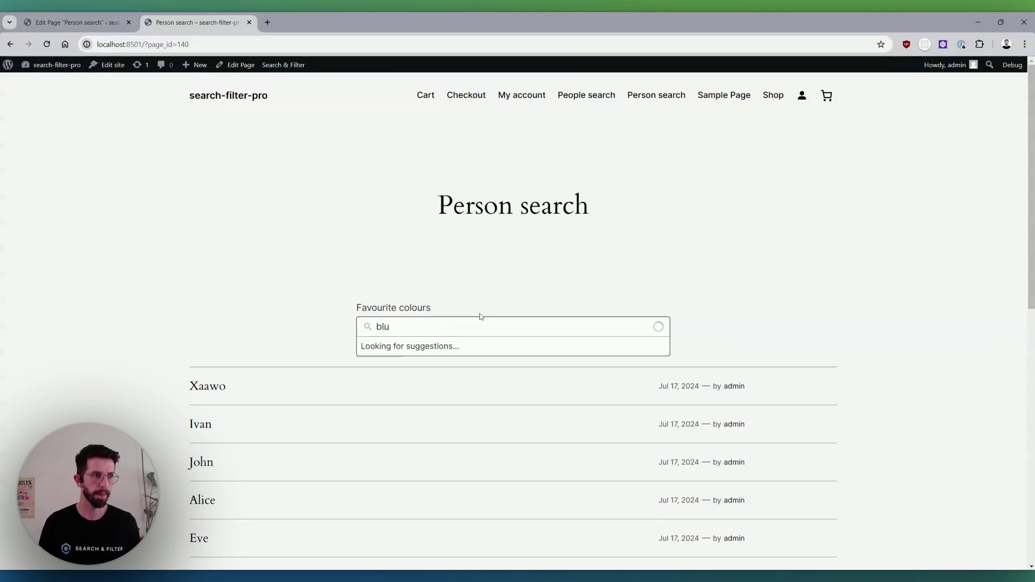
click(435, 351)
click(377, 348)
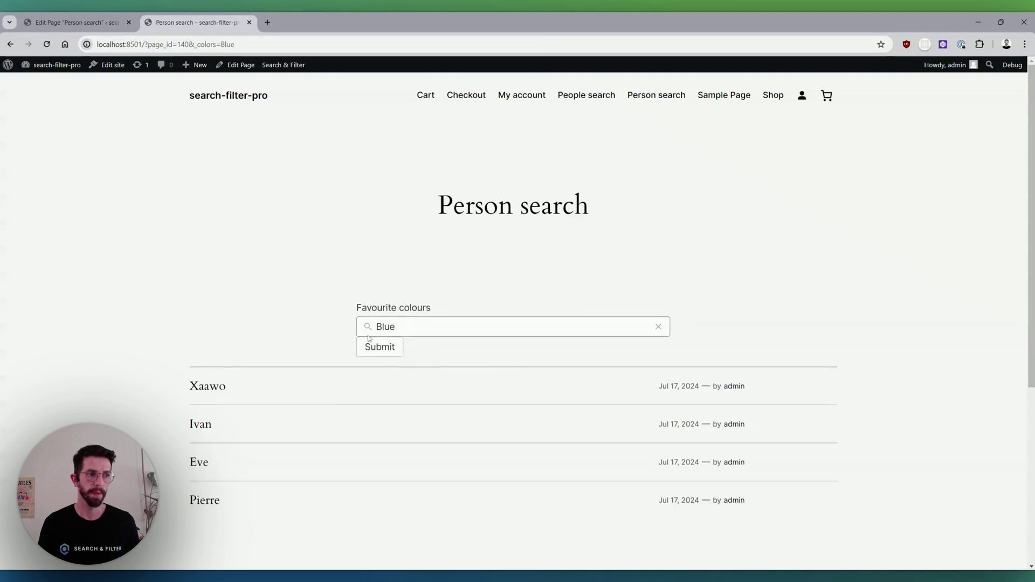
scroll(328, 277, down, 3)
scroll(353, 318, up, 3)
- Enable Dynamic update on the search field's query and update it
click(76, 22)
click(558, 221)
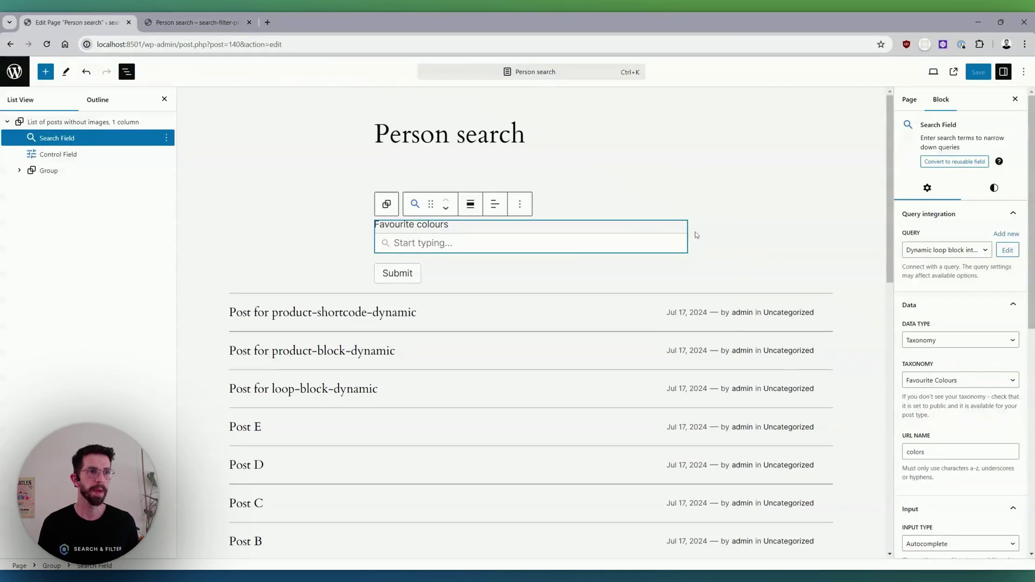
click(1007, 250)
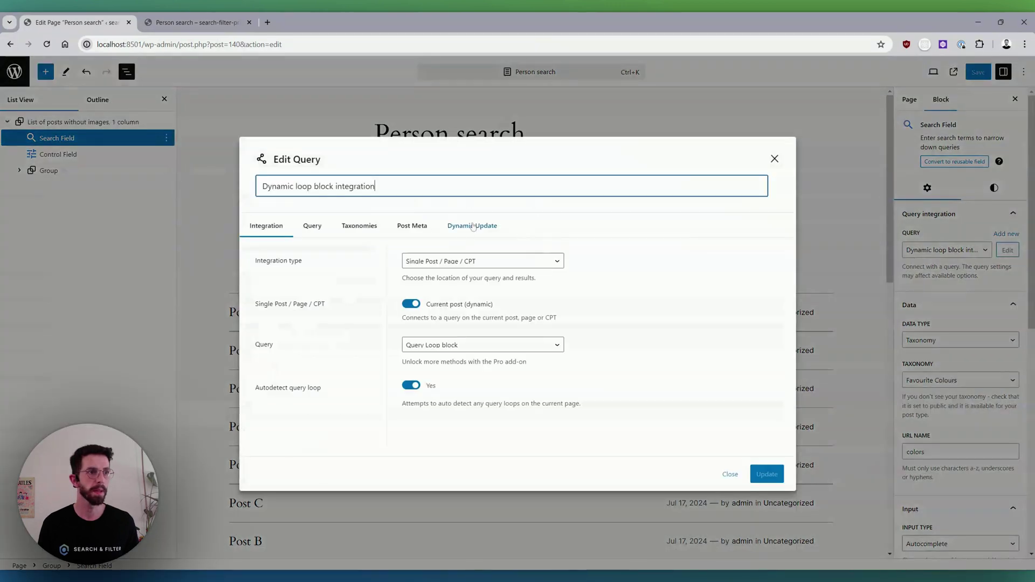
click(473, 226)
click(274, 263)
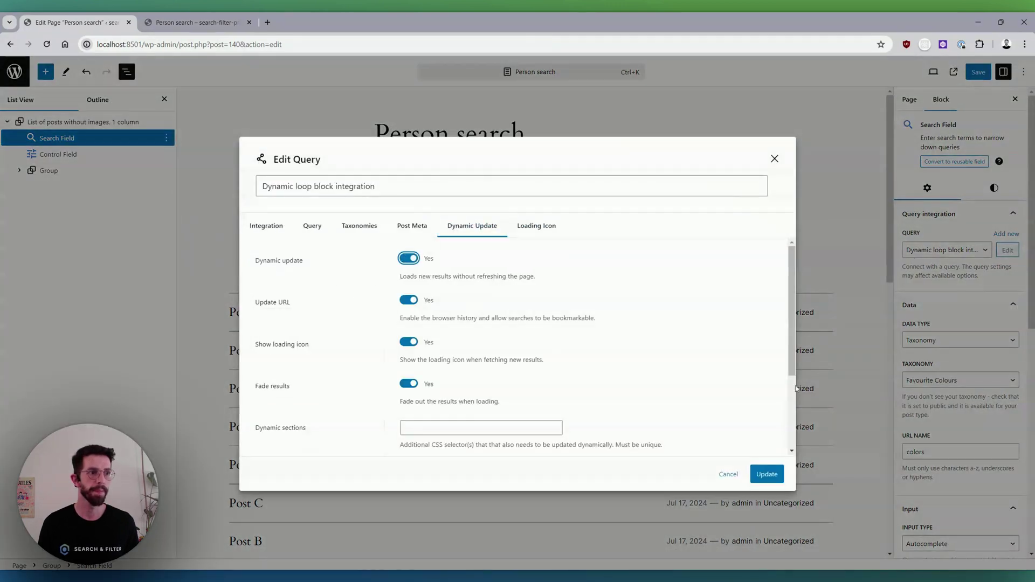
click(771, 474)
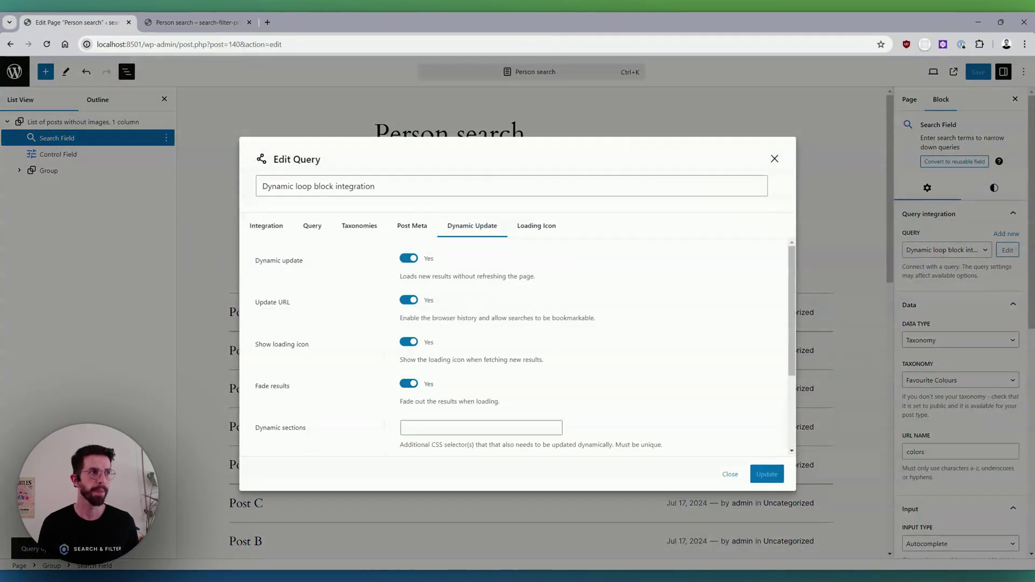
- On the reloaded live page, resubmit Blue, clear it, then return to the editor
click(248, 15)
key(F5)
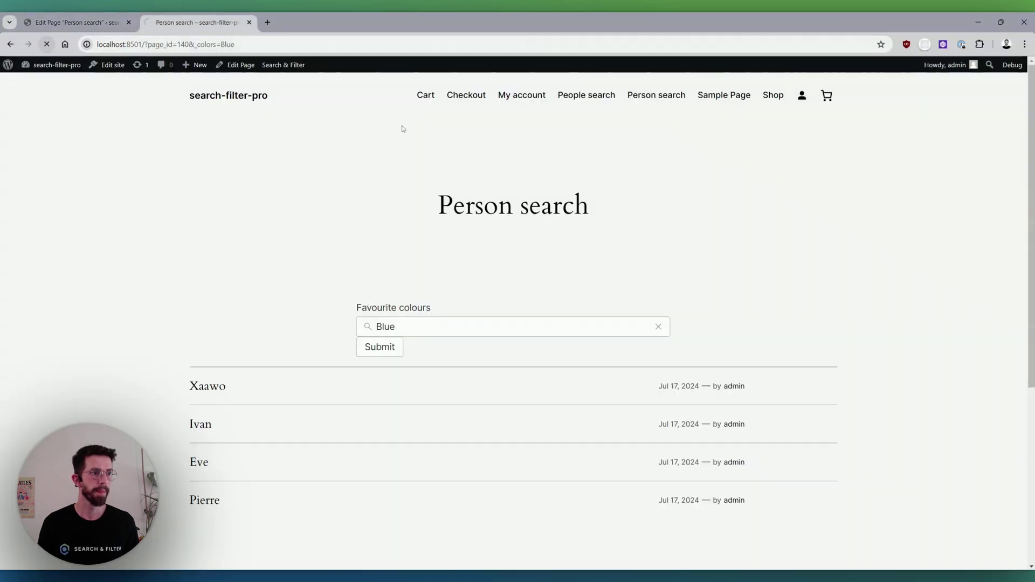
click(378, 349)
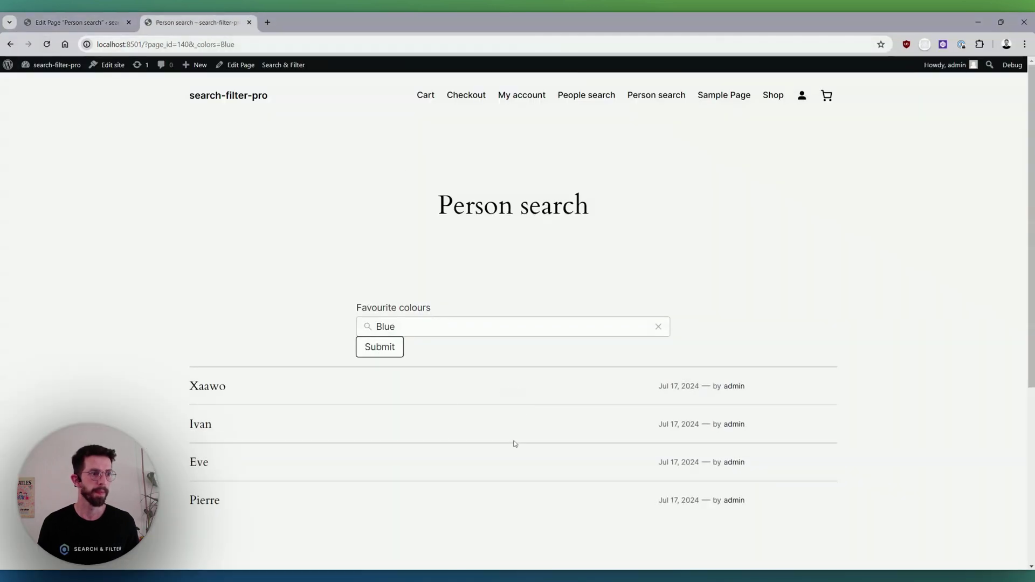
click(485, 326)
key(BackSpace)
key(BackSpace)
key(BackSpace)
key(BackSpace)
scroll(518, 324, down, 2)
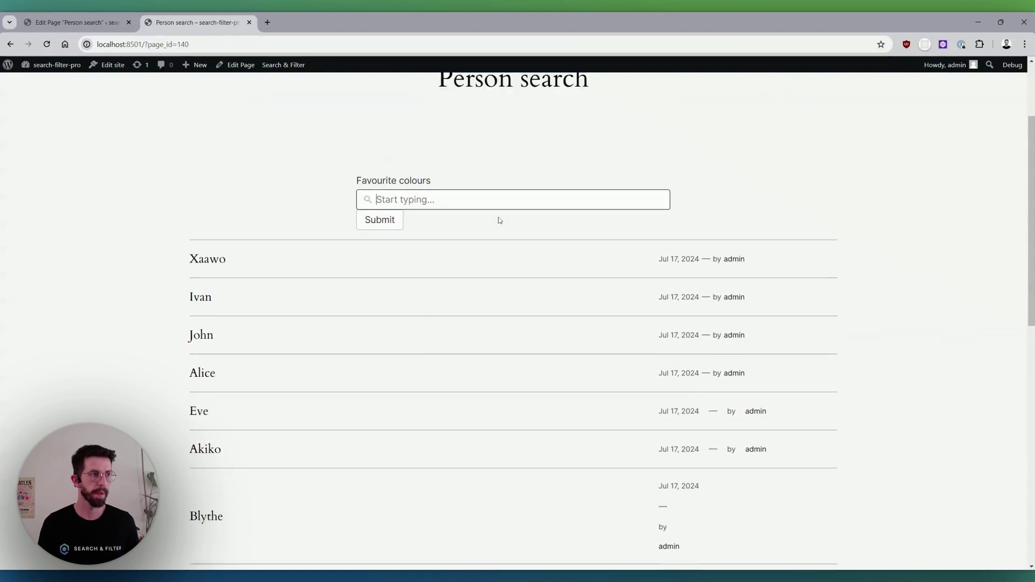
scroll(517, 324, up, 2)
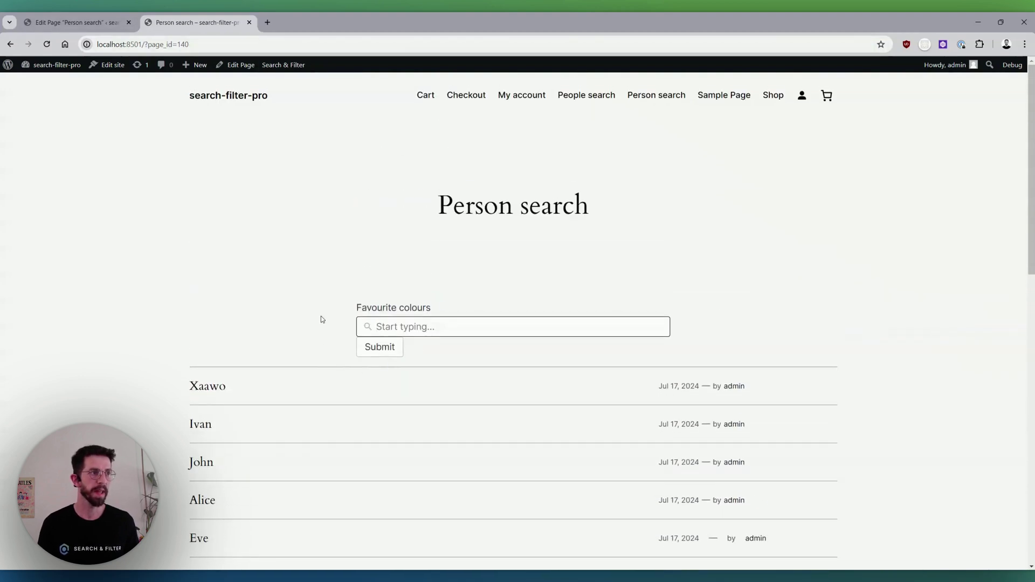
click(85, 21)
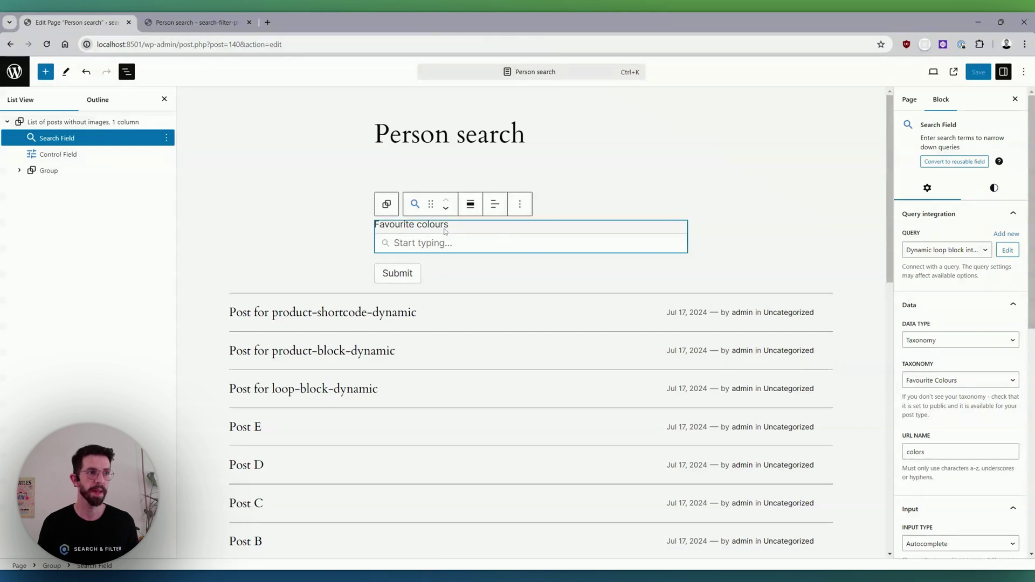
- Set the search field's margin to 2 in its Field Dimensions styles and save
click(995, 188)
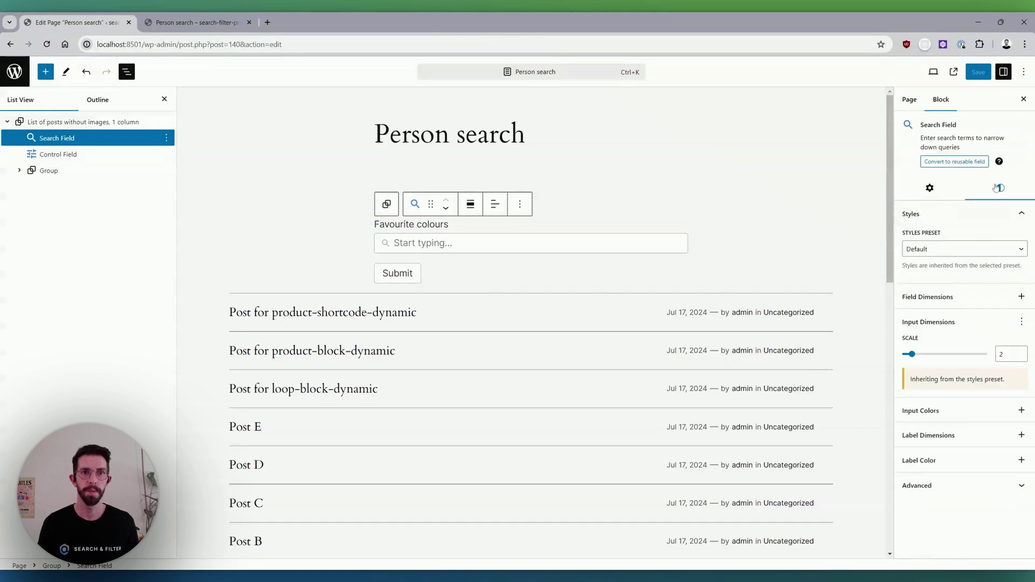
click(1020, 296)
click(940, 359)
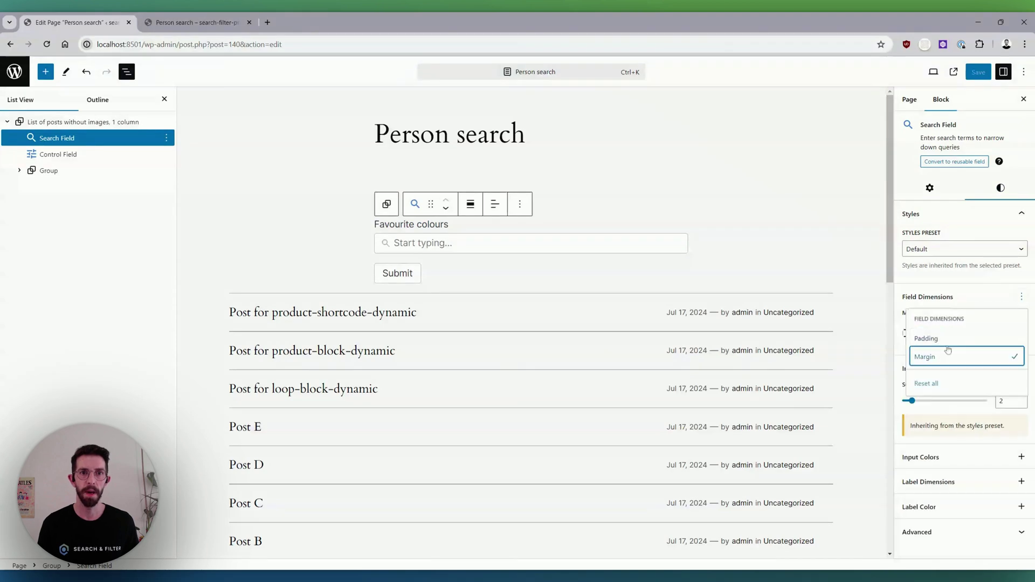
click(944, 291)
drag(918, 333, 947, 333)
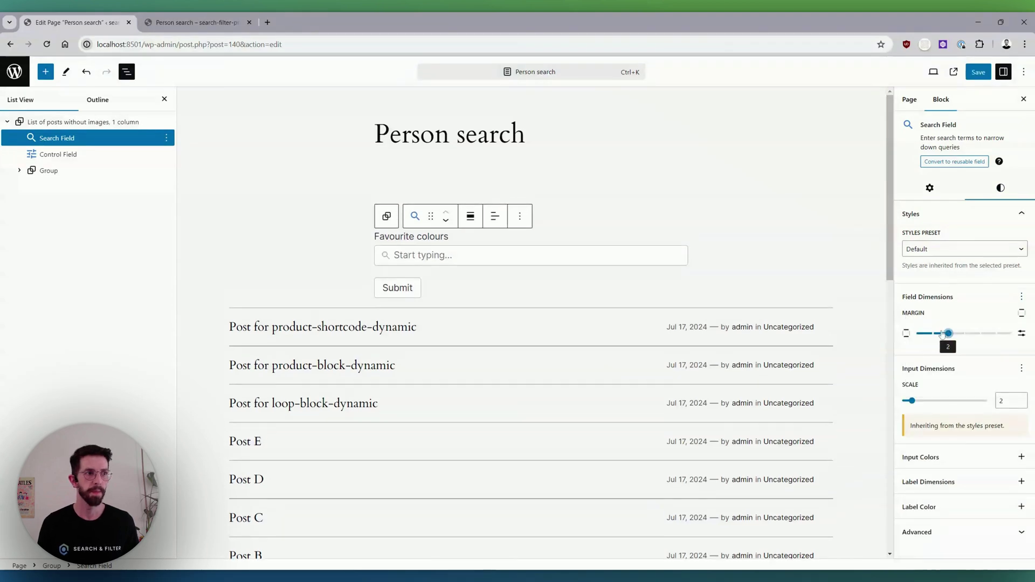
key(ctrl+s)
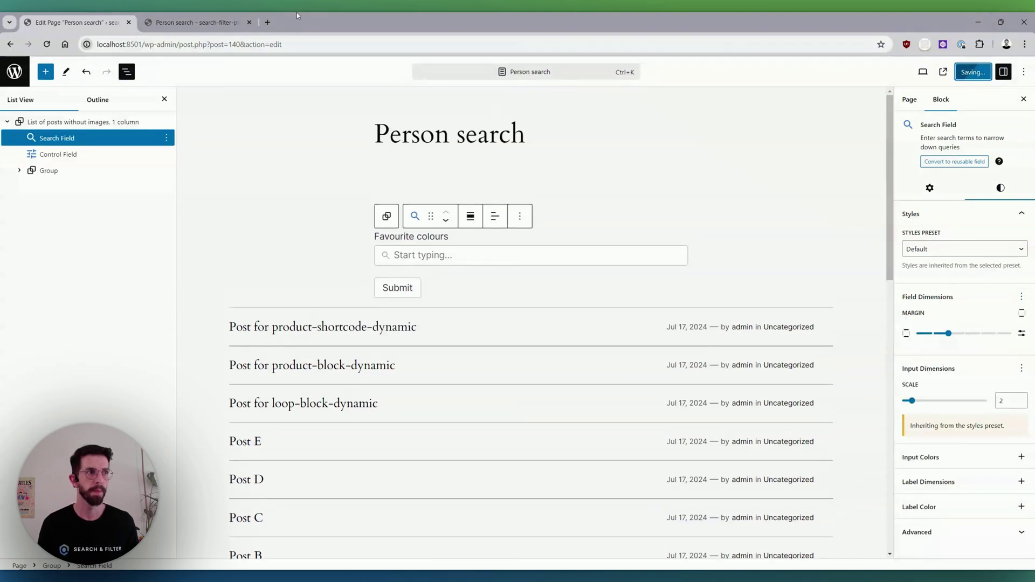
- Check the new spacing on the reloaded live page, then return to the editor
click(214, 21)
click(47, 46)
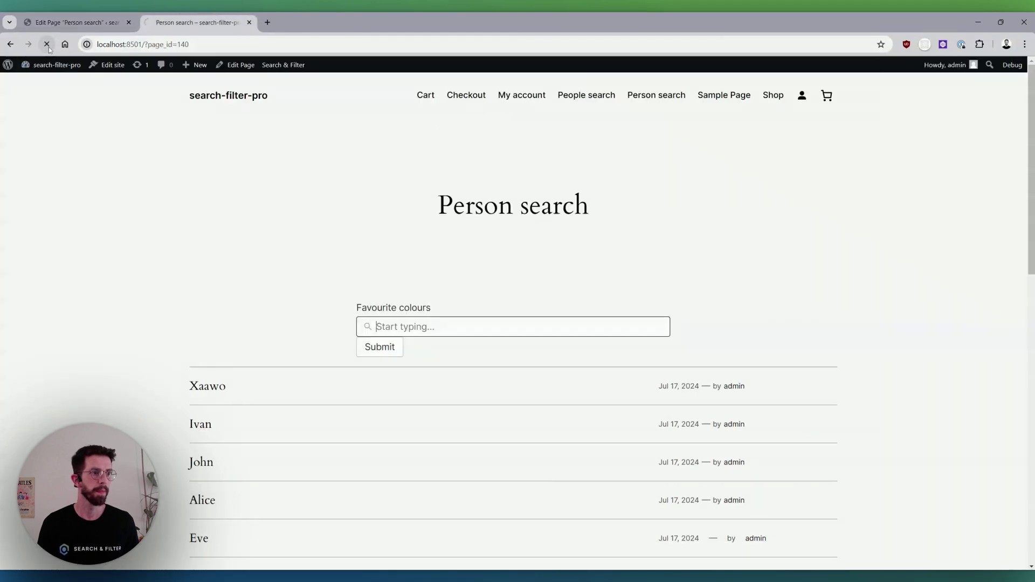
click(392, 354)
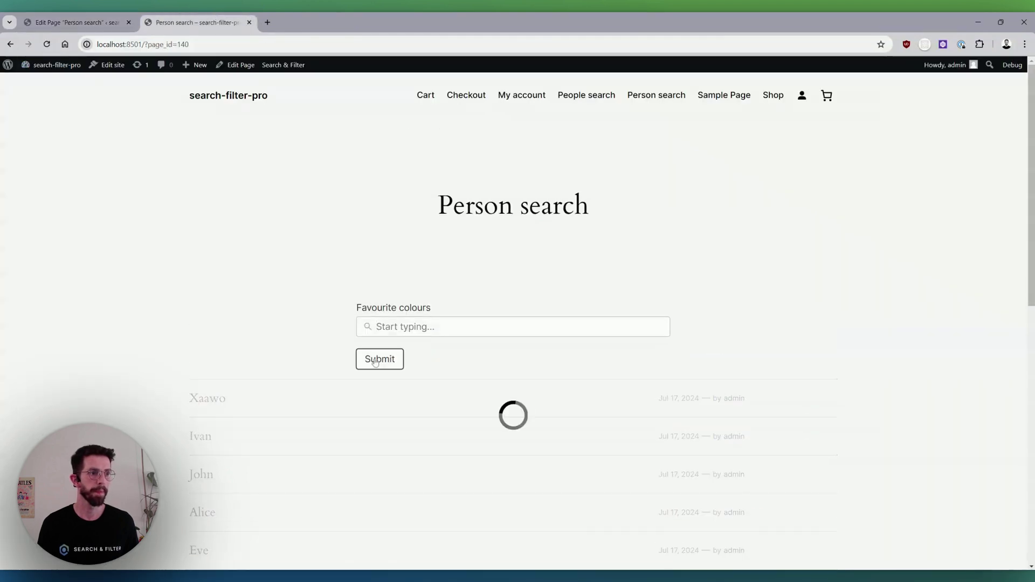
scroll(269, 259, down, 1)
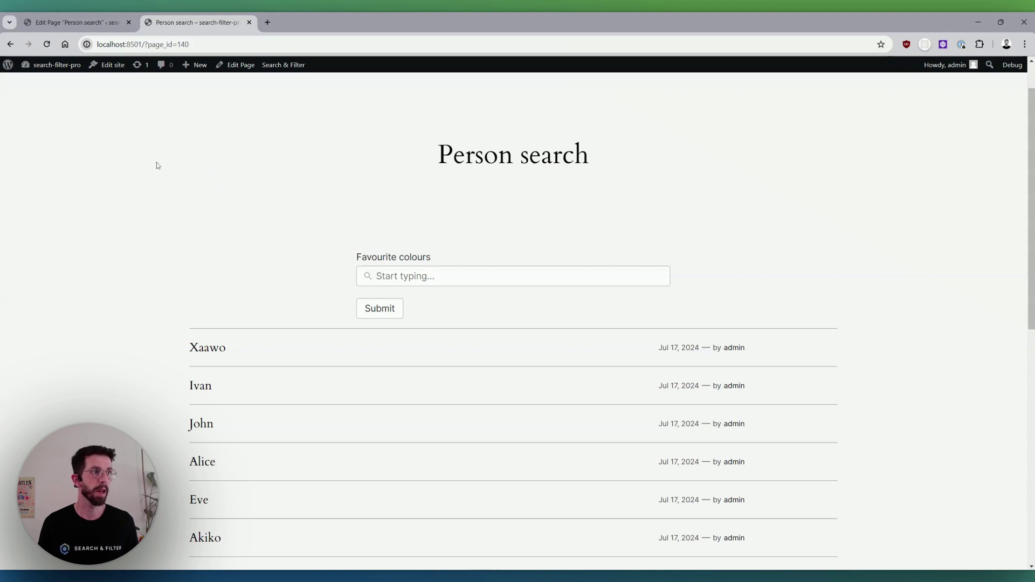
click(75, 22)
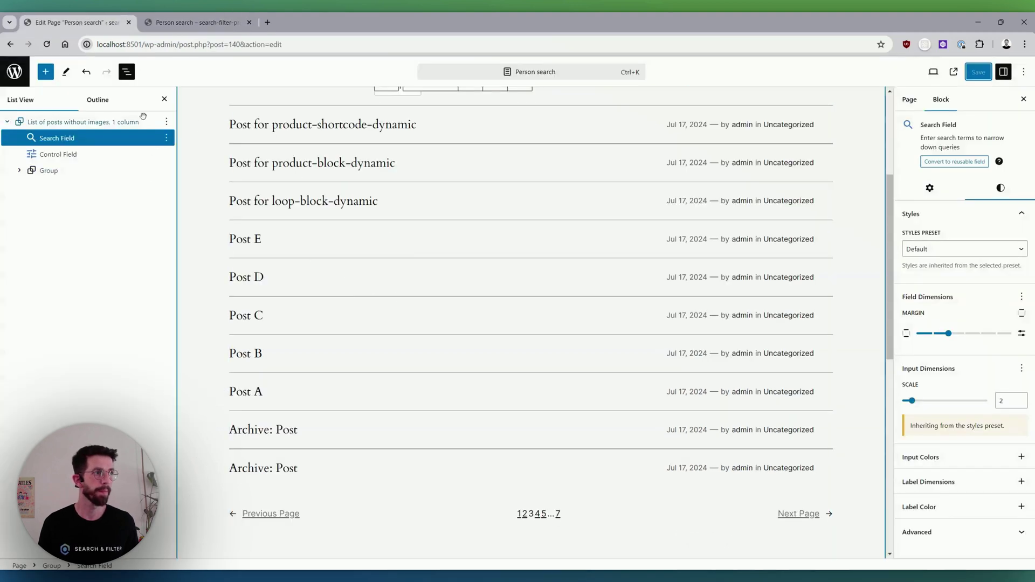
- Insert a Control Field block after the Query Loop using /con
scroll(512, 462, down, 3)
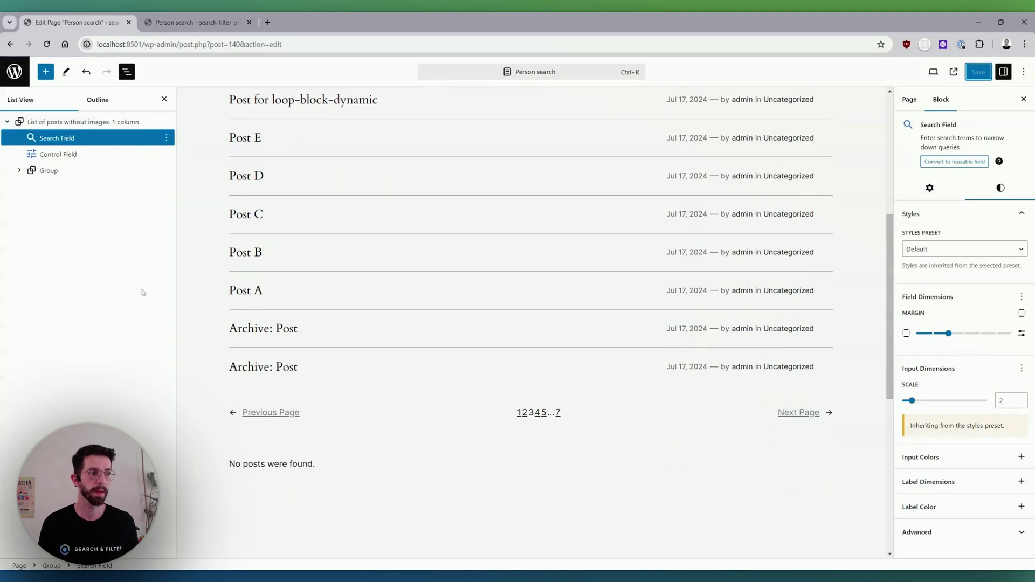
click(19, 171)
click(31, 187)
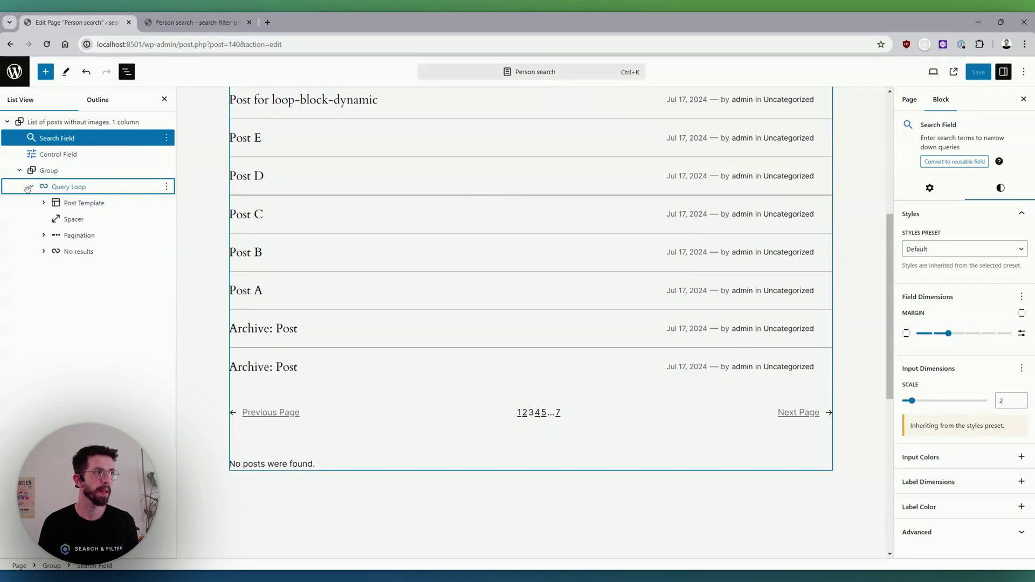
click(31, 187)
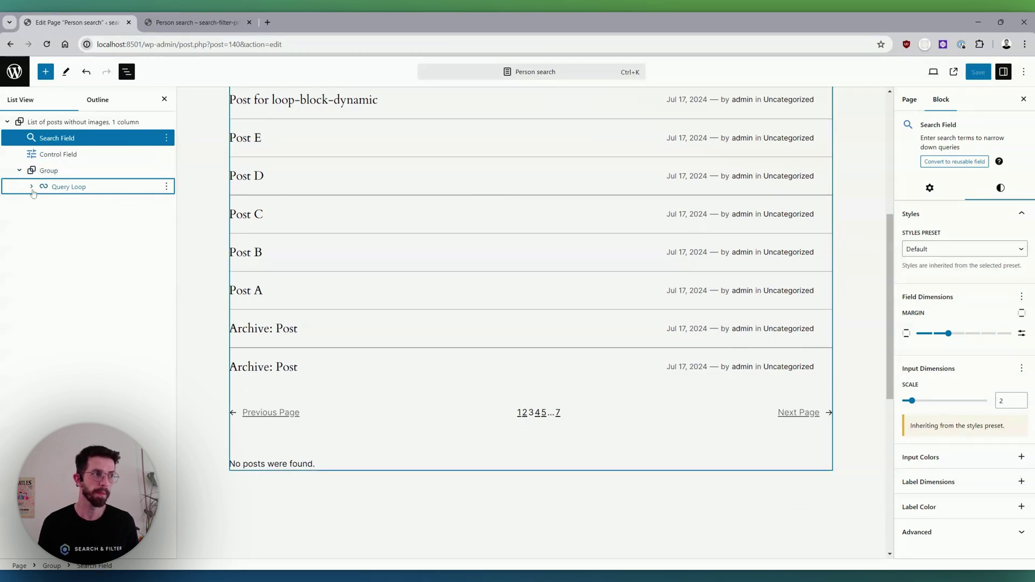
click(167, 187)
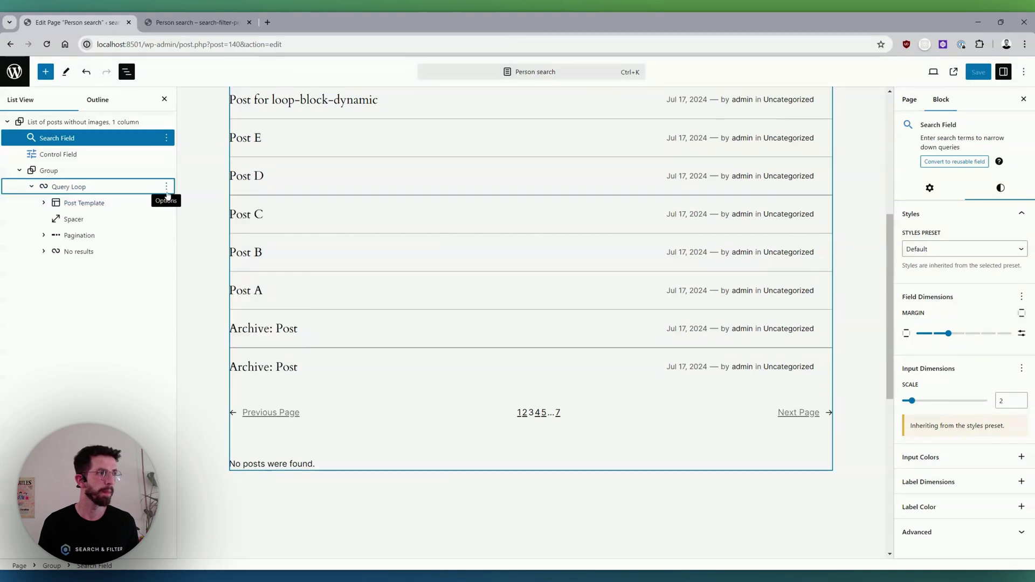
click(220, 268)
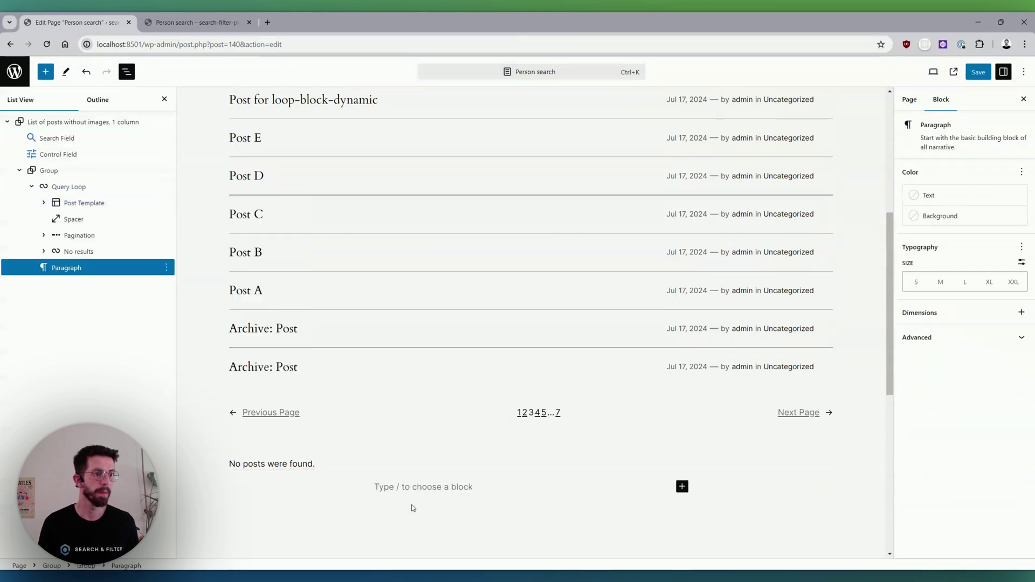
scroll(425, 406, down, 4)
text(/load)
key(BackSpace)
key(BackSpace)
key(BackSpace)
key(BackSpace)
text(con)
key(Return)
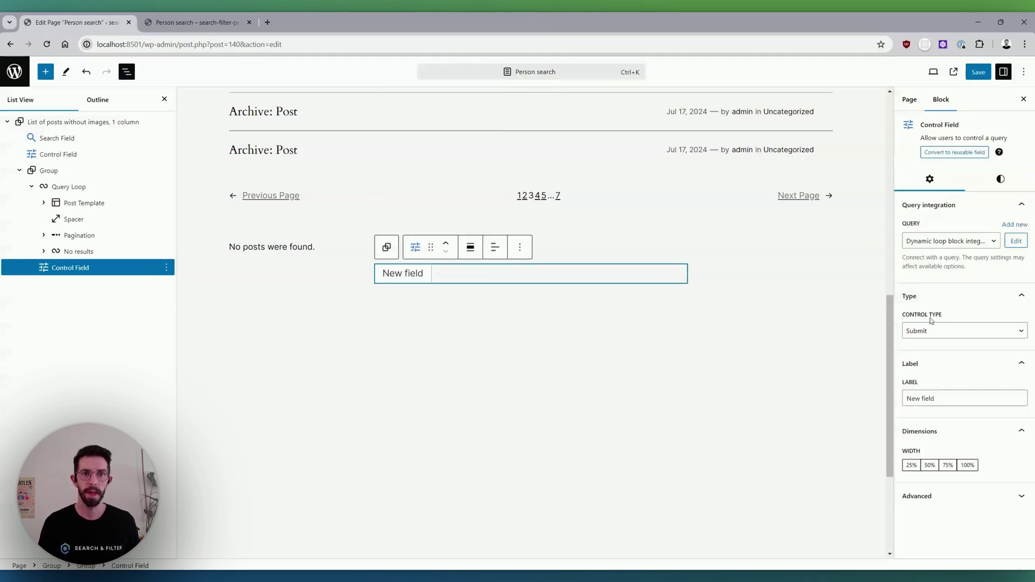
- Set the Control Type to Load more and label it 'Load more'
click(927, 331)
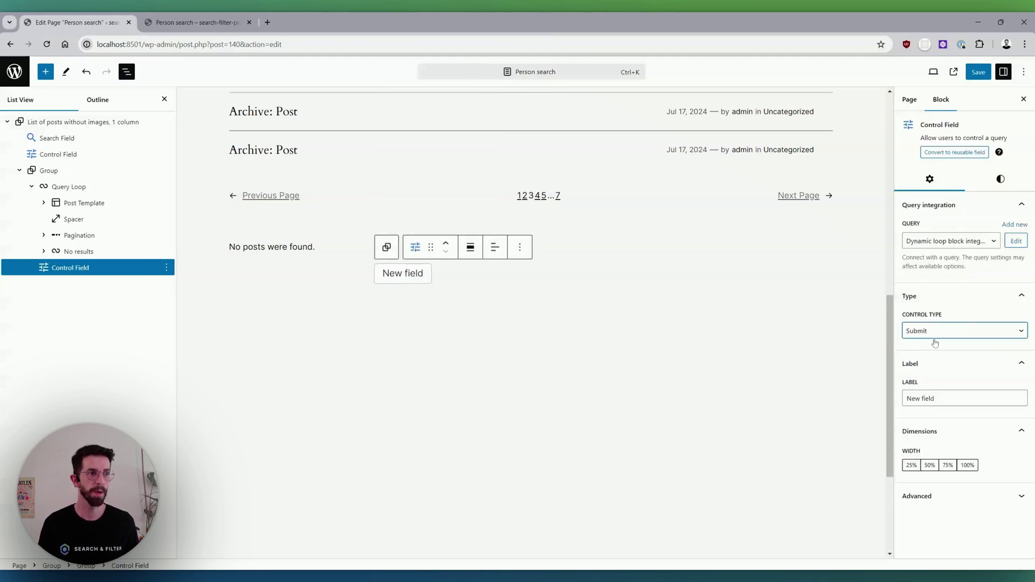
key(Down)
key(Down)
key(Tab)
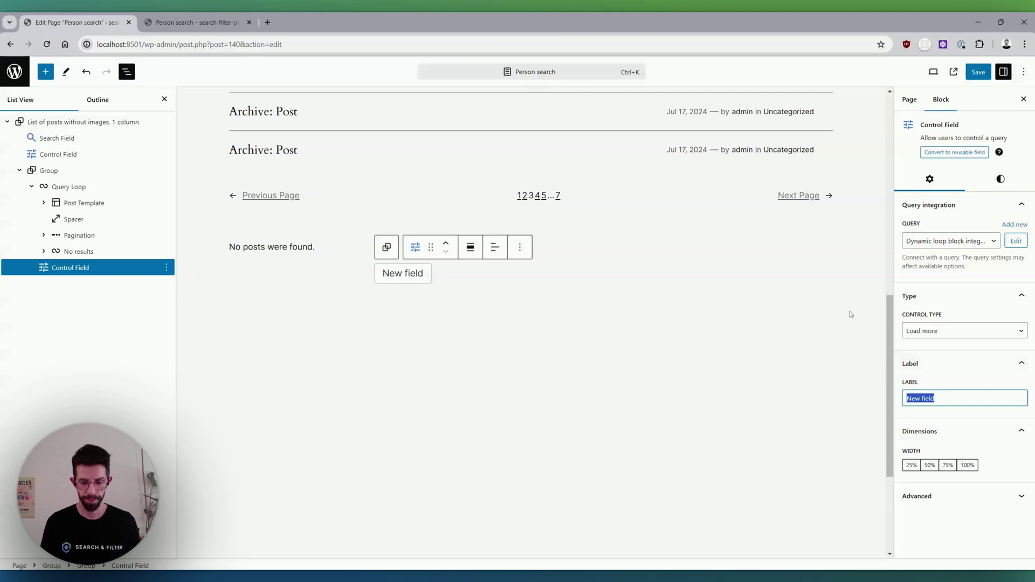
text(Load more)
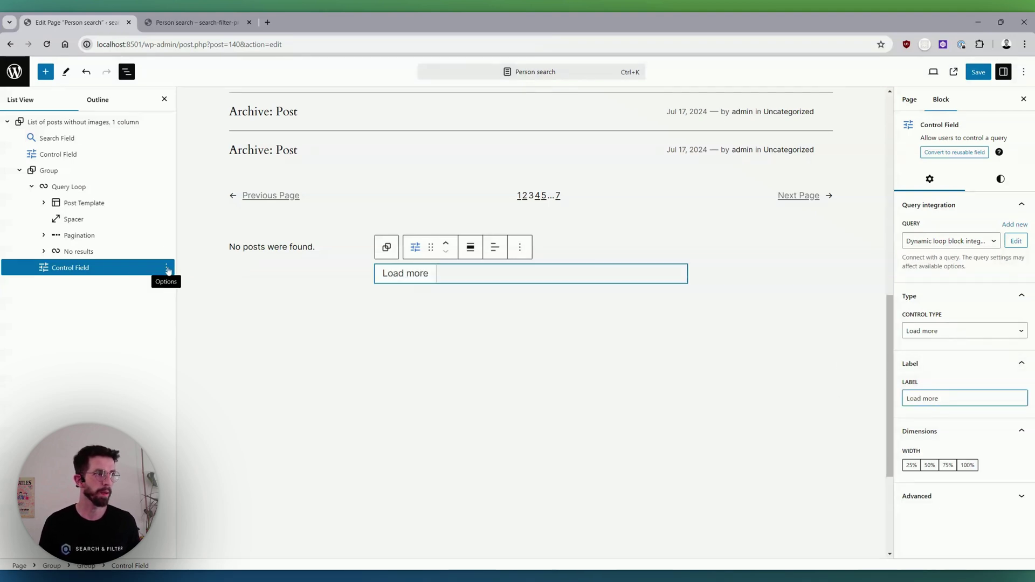
- Group the Load more button, transform it into a Row, and centre its justification
click(167, 267)
click(221, 374)
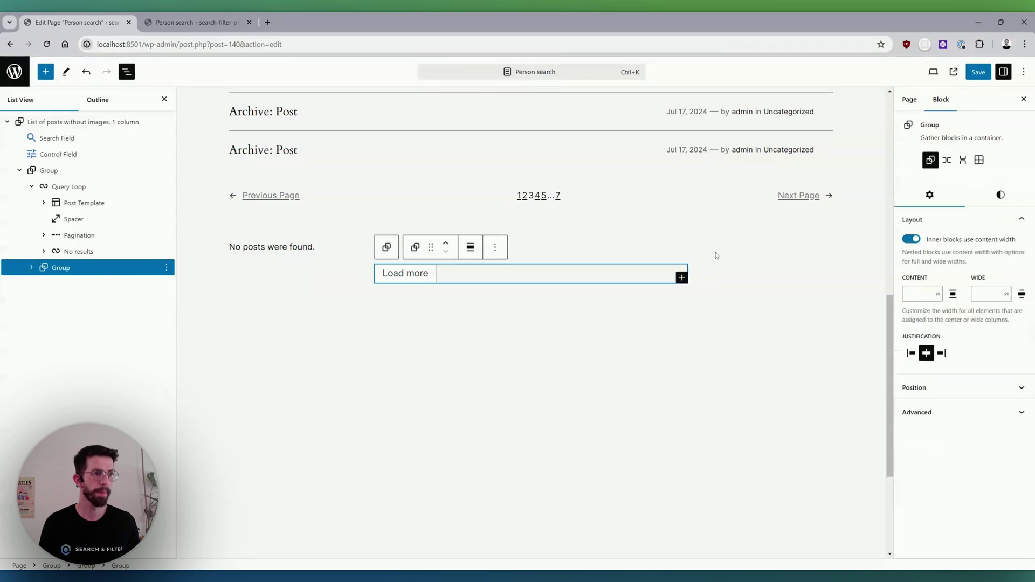
click(947, 161)
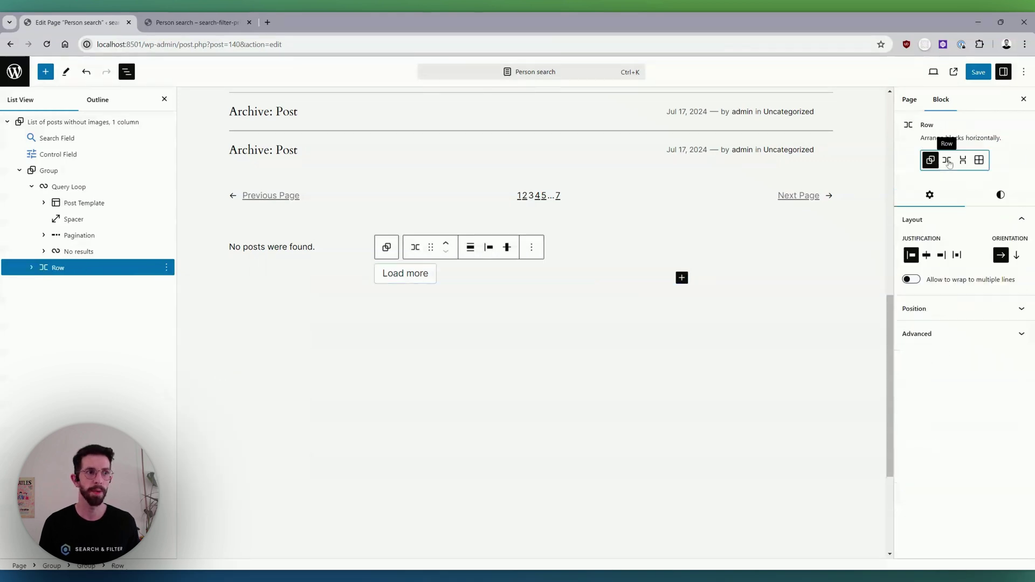
click(927, 257)
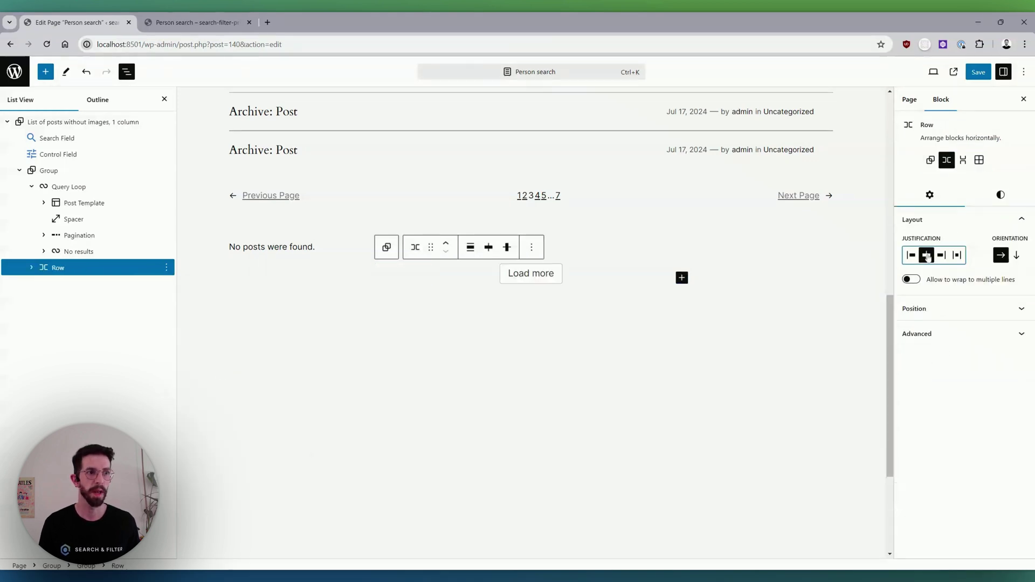
- Save the page, reload the live Person search page, and load more people
click(978, 71)
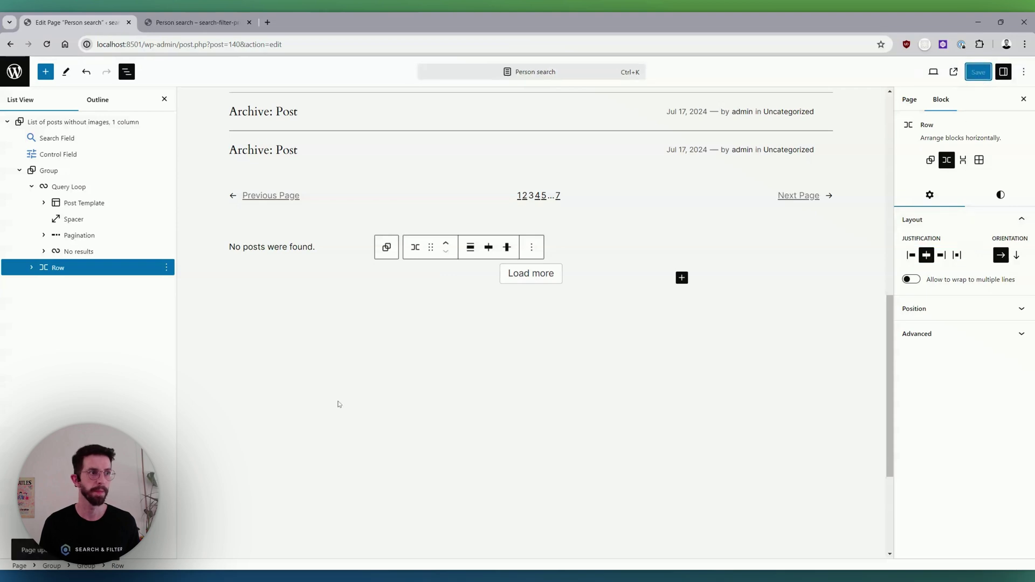
click(211, 15)
click(52, 47)
scroll(275, 286, down, 5)
scroll(275, 286, down, 3)
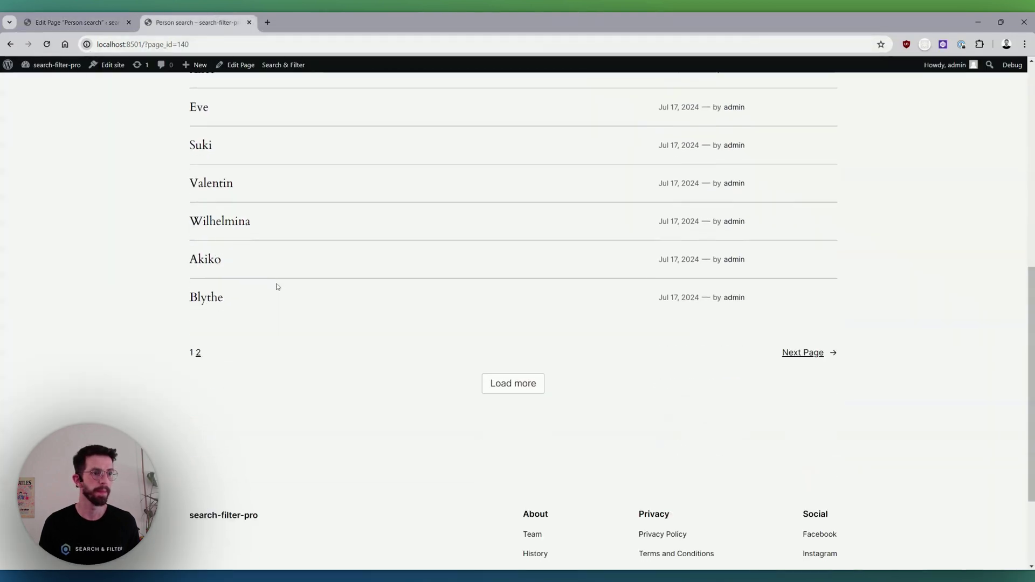
click(510, 372)
scroll(460, 337, down, 1)
scroll(465, 338, down, 2)
scroll(467, 340, up, 4)
scroll(466, 338, up, 3)
scroll(466, 338, down, 4)
scroll(566, 364, up, 1)
scroll(566, 364, up, 3)
- Set the Search Field query's Posts Per Page to 5 and update it
key(ctrl+Page_Up)
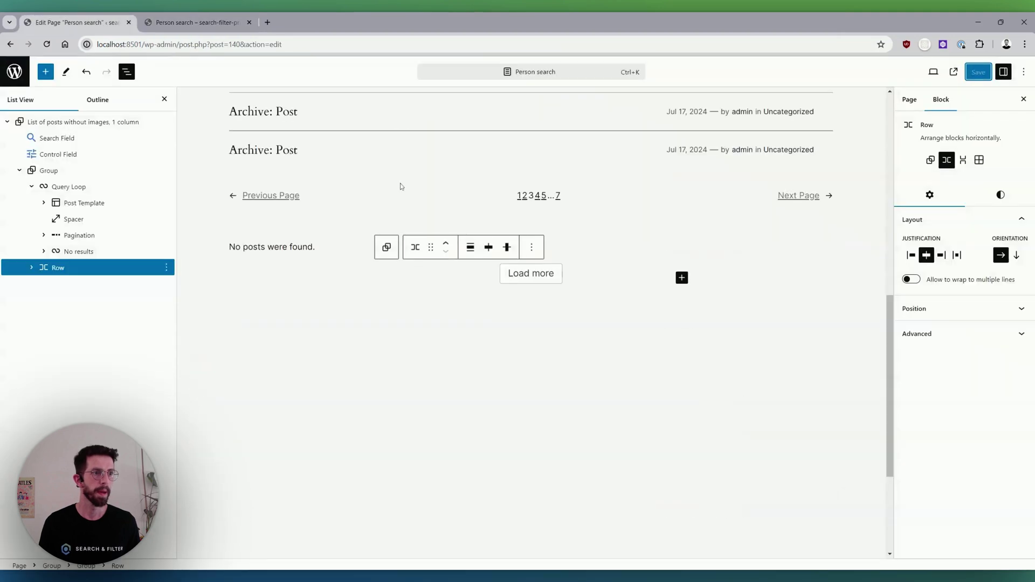
scroll(463, 274, up, 3)
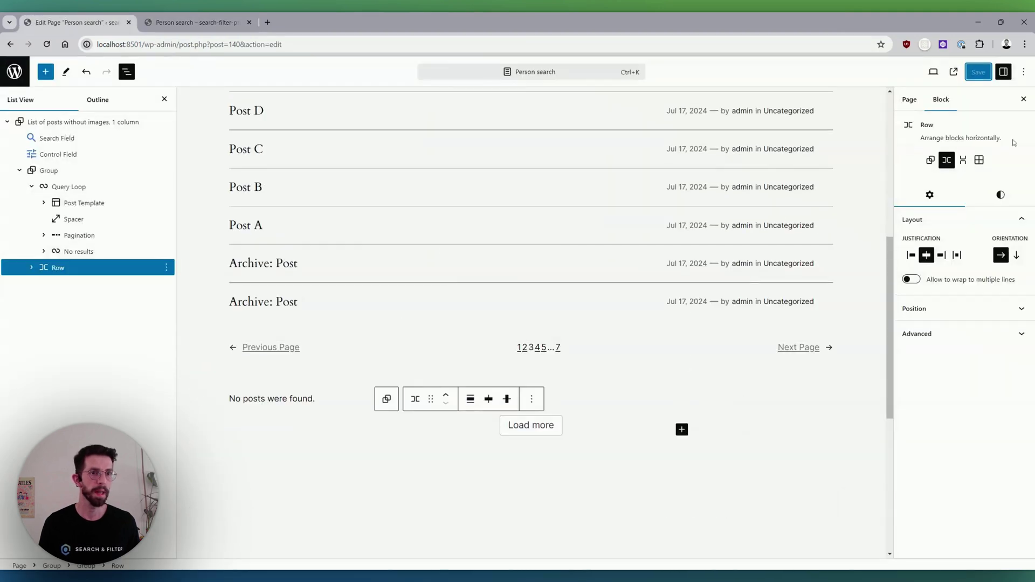
scroll(450, 253, up, 5)
scroll(451, 252, up, 2)
click(451, 255)
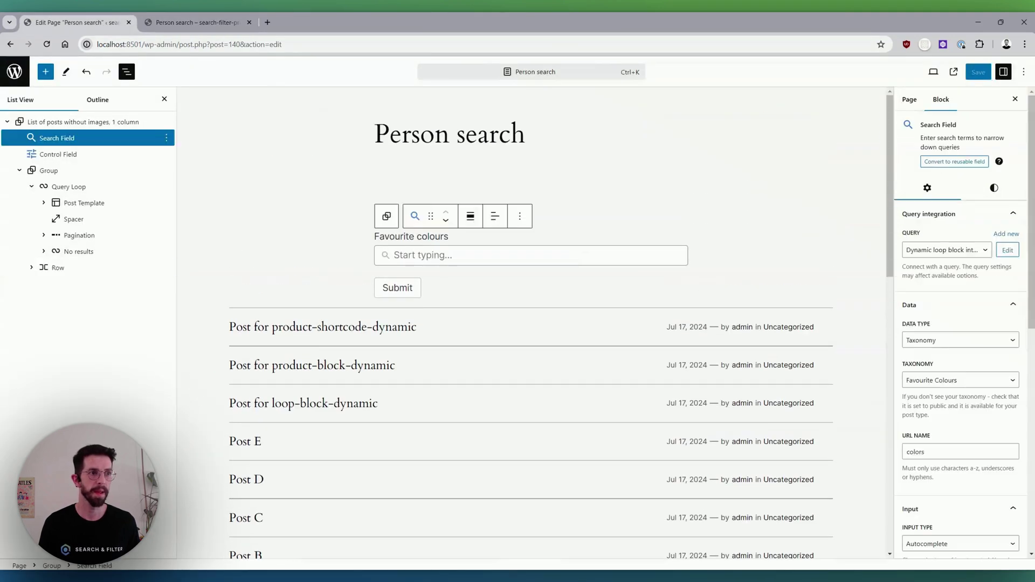
click(1006, 251)
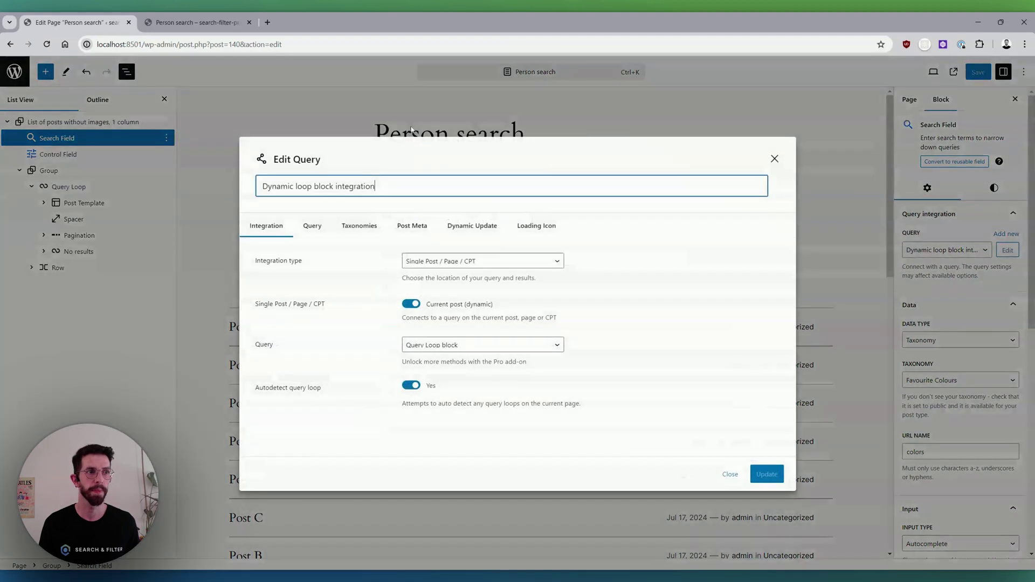
click(318, 226)
double_click(408, 335)
text(5)
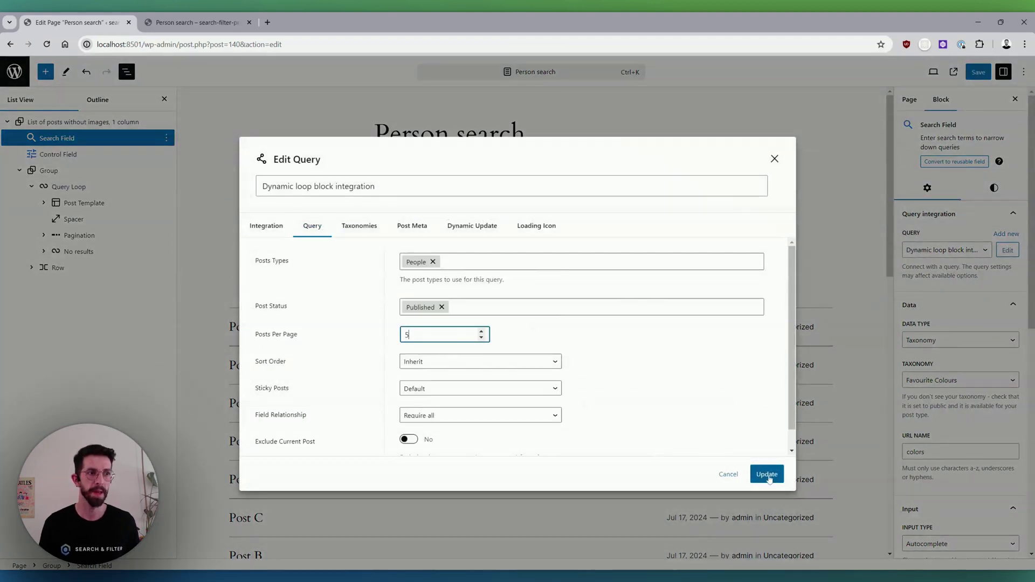
click(761, 473)
click(730, 475)
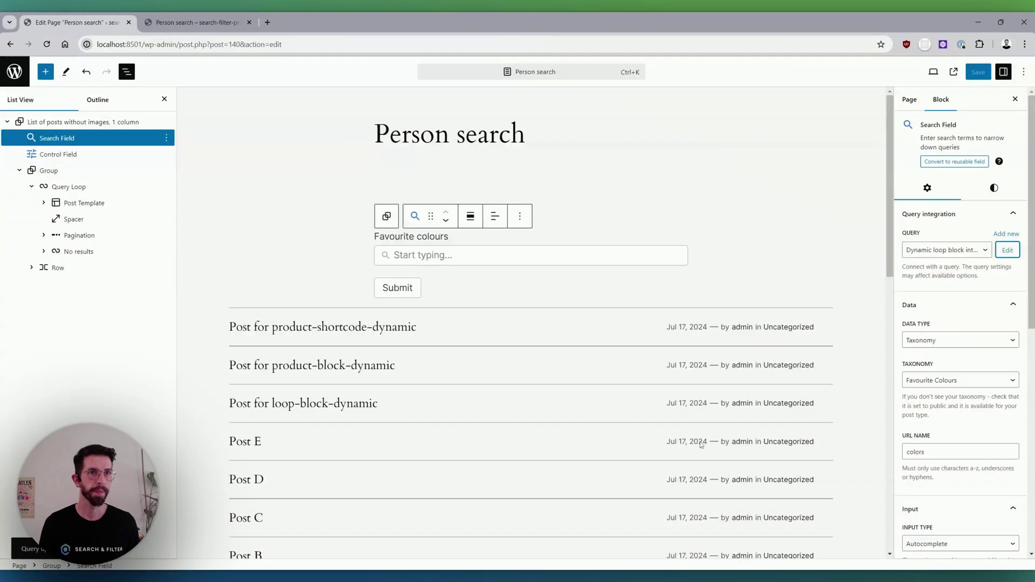
- Reload the live page and load two further batches of people with Load more
click(197, 22)
click(52, 45)
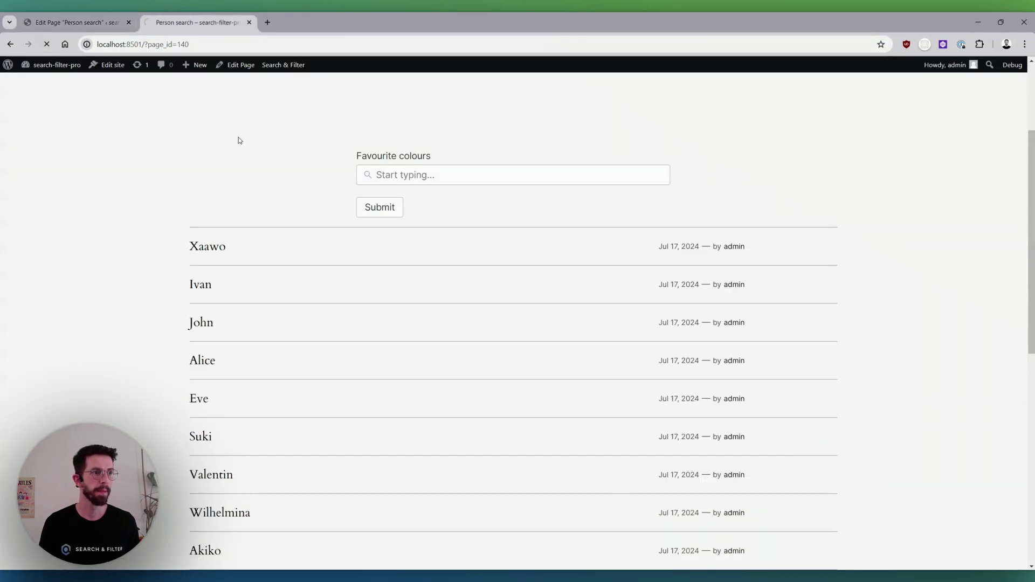
click(515, 484)
scroll(539, 420, down, 6)
click(515, 319)
scroll(540, 351, up, 5)
scroll(537, 365, up, 4)
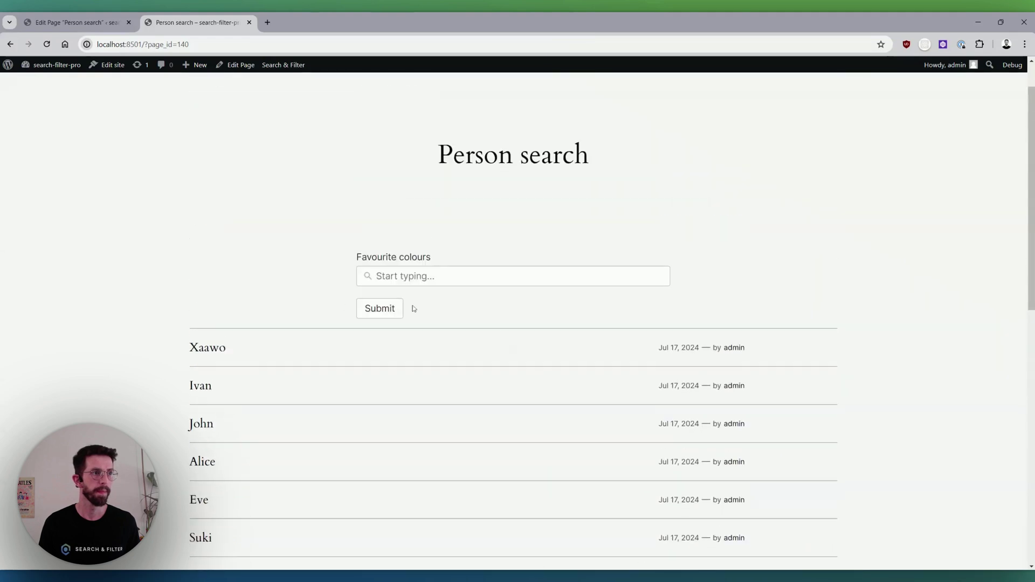
- Delete the Pagination block and the Spacer from the results via List View
click(65, 21)
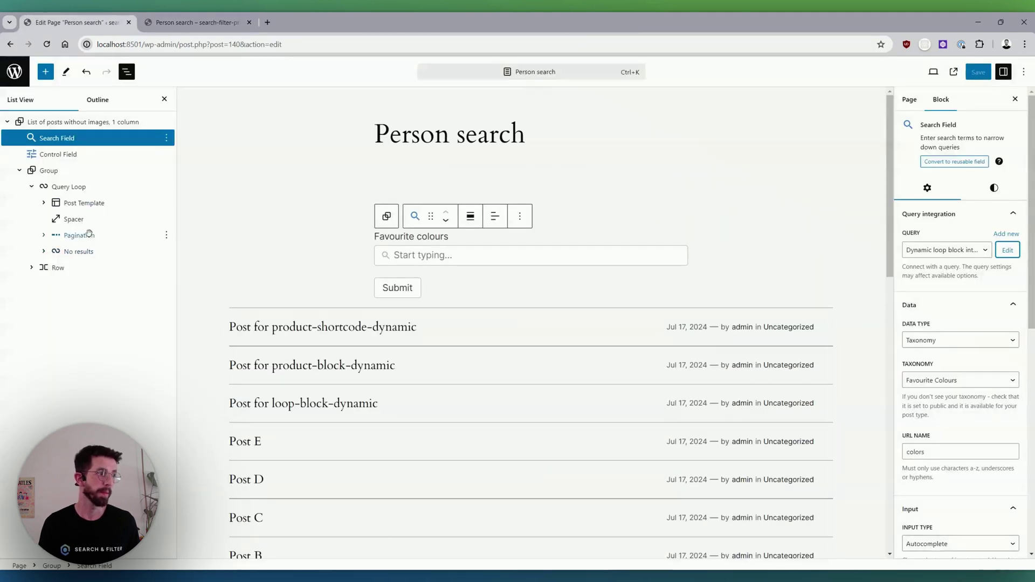
click(92, 237)
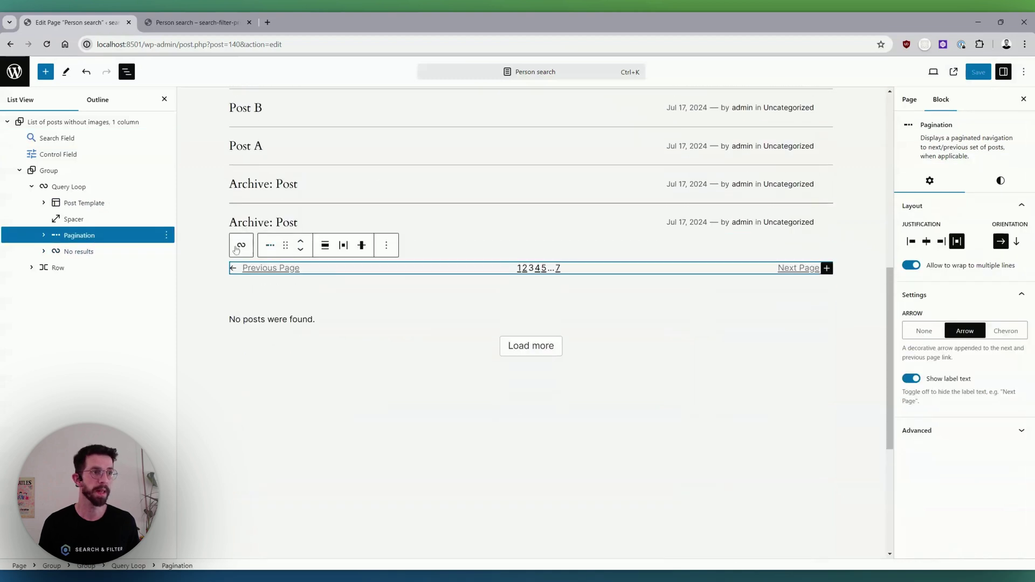
click(166, 236)
click(228, 469)
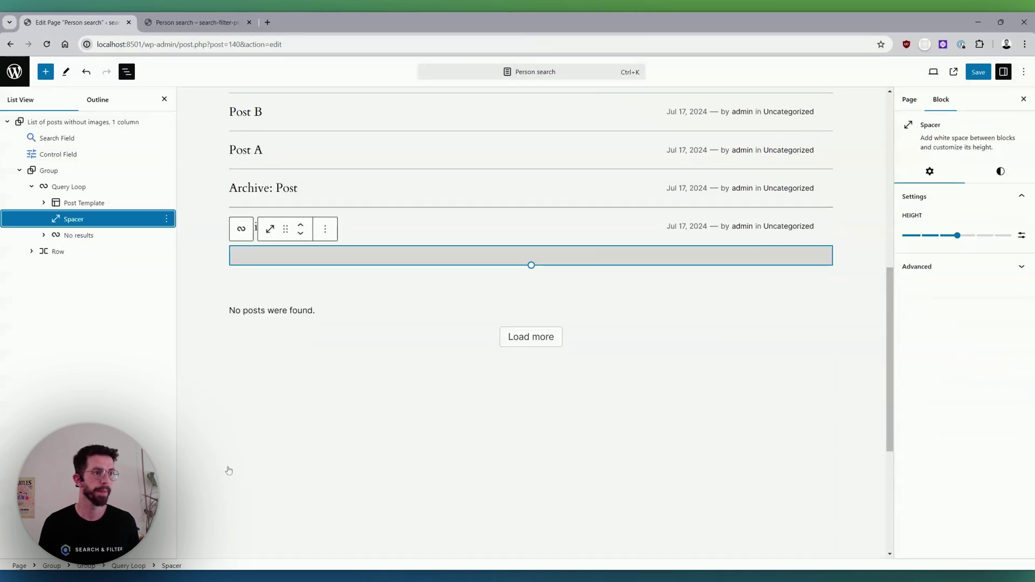
click(166, 218)
click(212, 443)
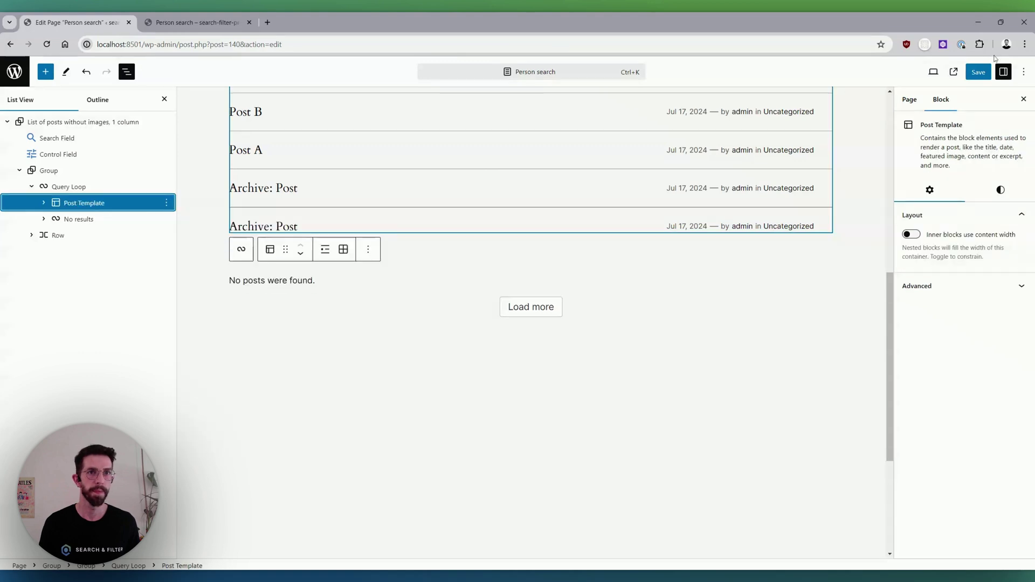
- Save, reload the live page, and use Load more until all remaining people appear
click(979, 72)
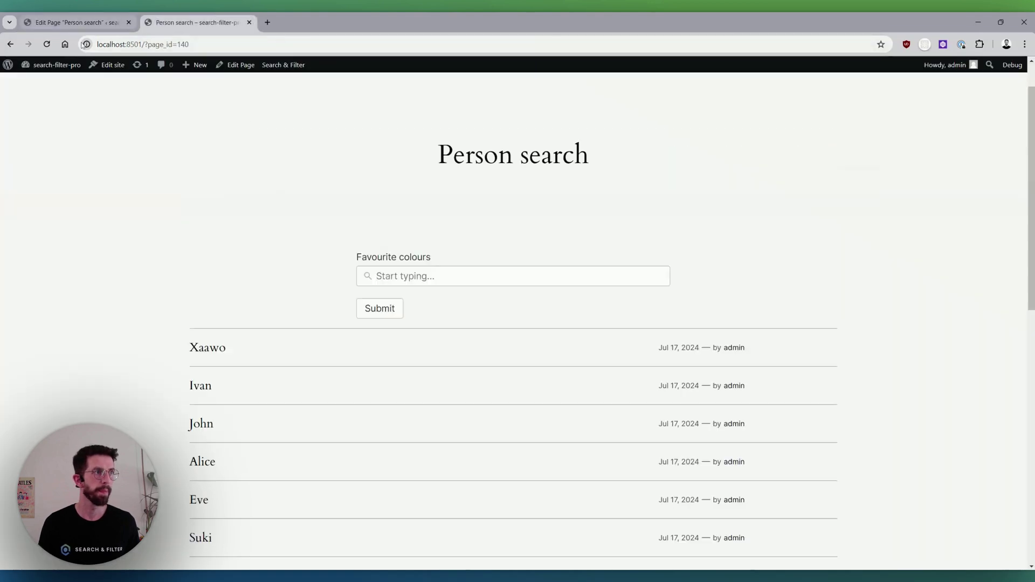
click(47, 45)
scroll(361, 212, down, 5)
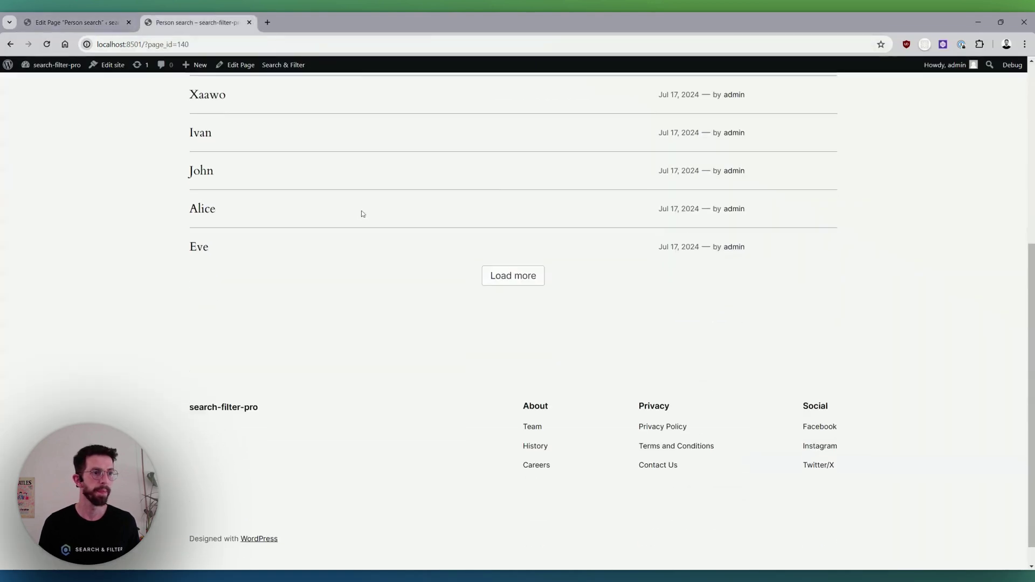
scroll(465, 265, up, 4)
click(523, 488)
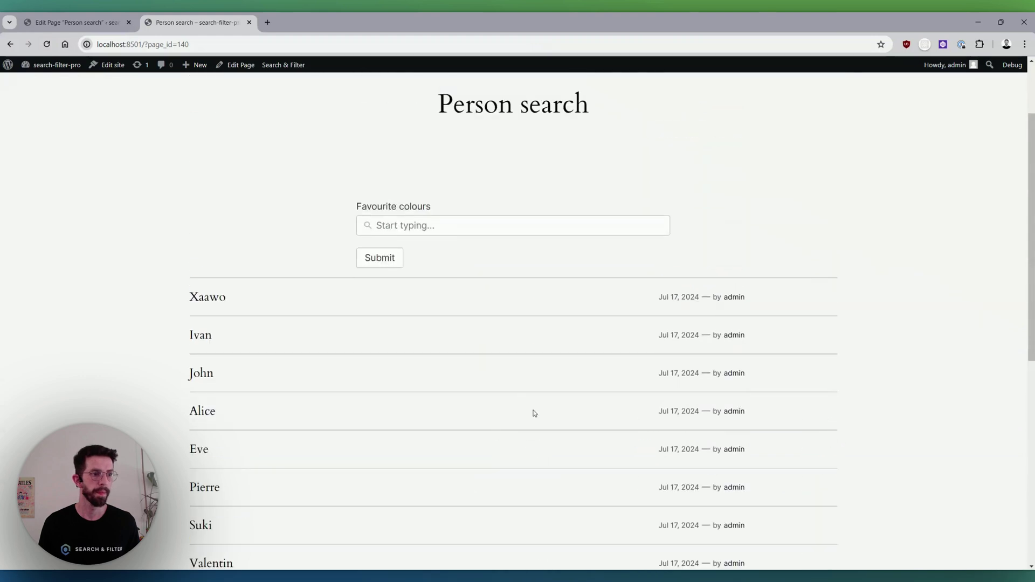
scroll(532, 414, down, 4)
click(507, 466)
scroll(499, 451, down, 3)
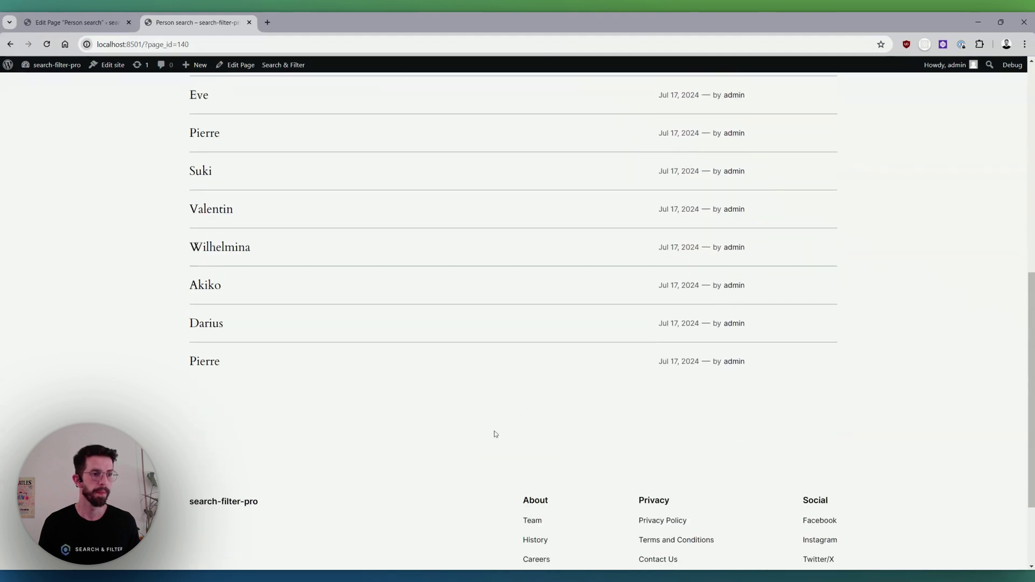
scroll(523, 462, up, 5)
scroll(516, 409, up, 4)
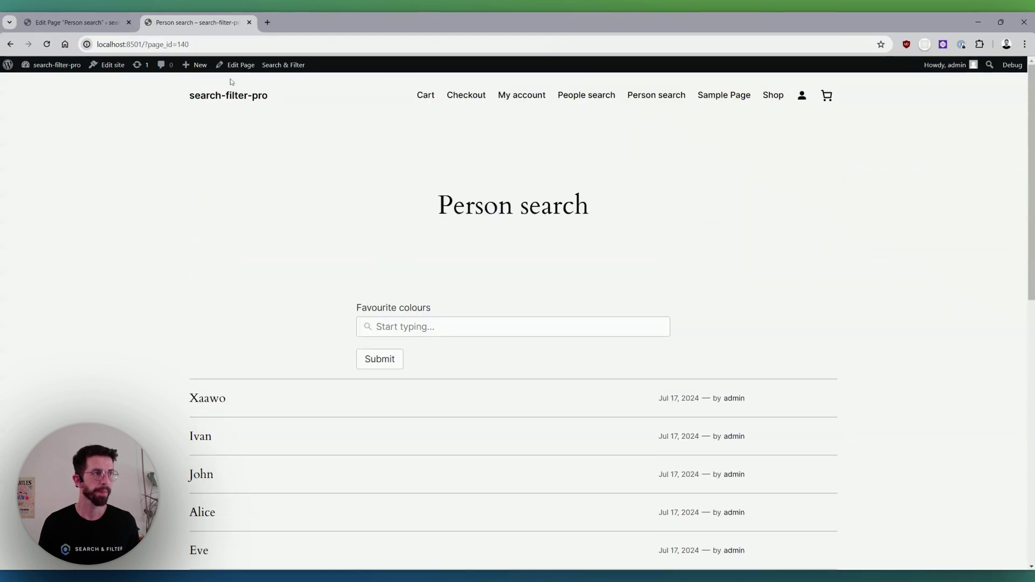
key(ctrl+Page_Up)
scroll(460, 351, up, 4)
- Insert a Choice Field block with '/' directly after the Favourite colours search field
scroll(460, 358, down, 3)
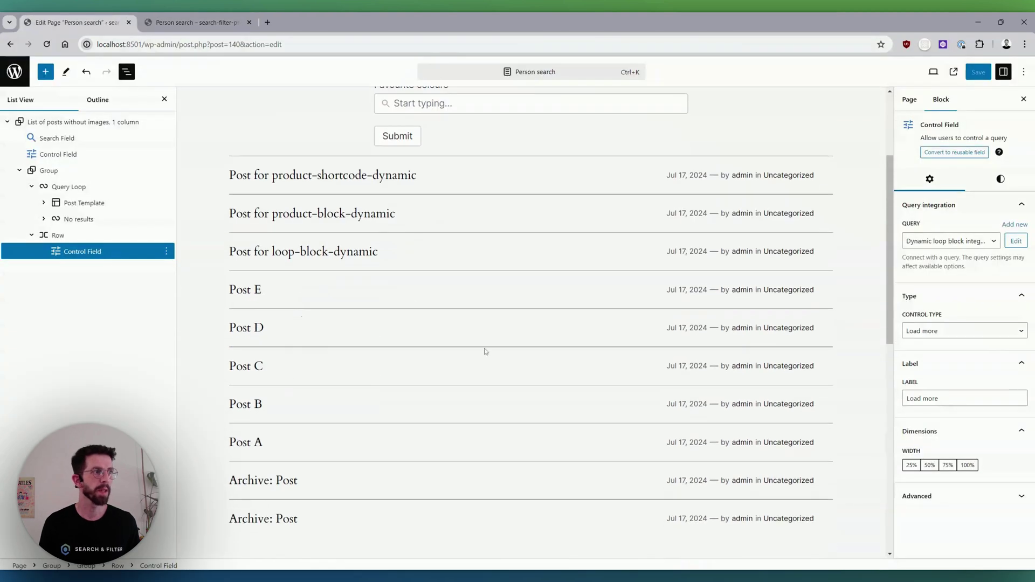
scroll(487, 367, up, 2)
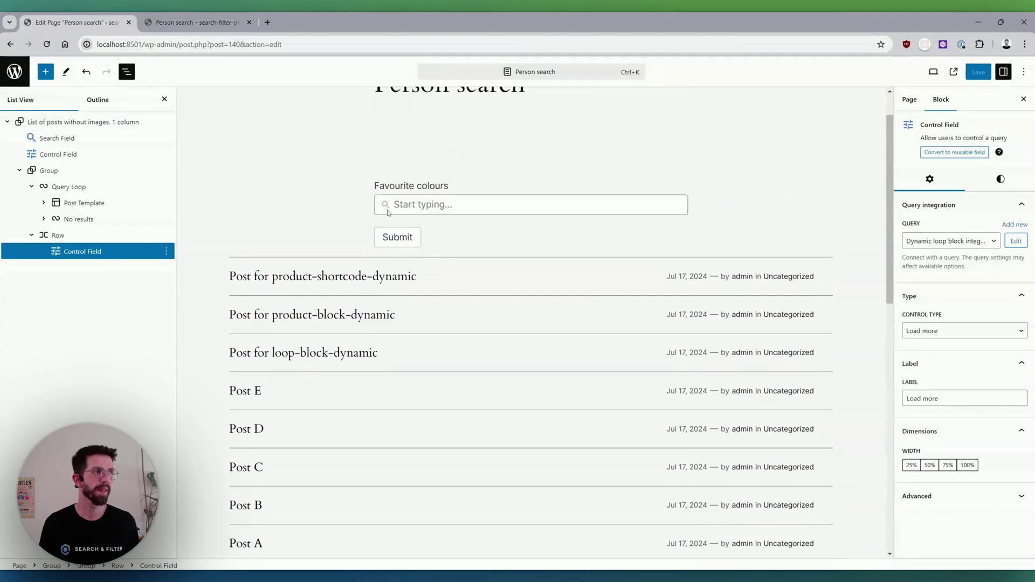
click(410, 188)
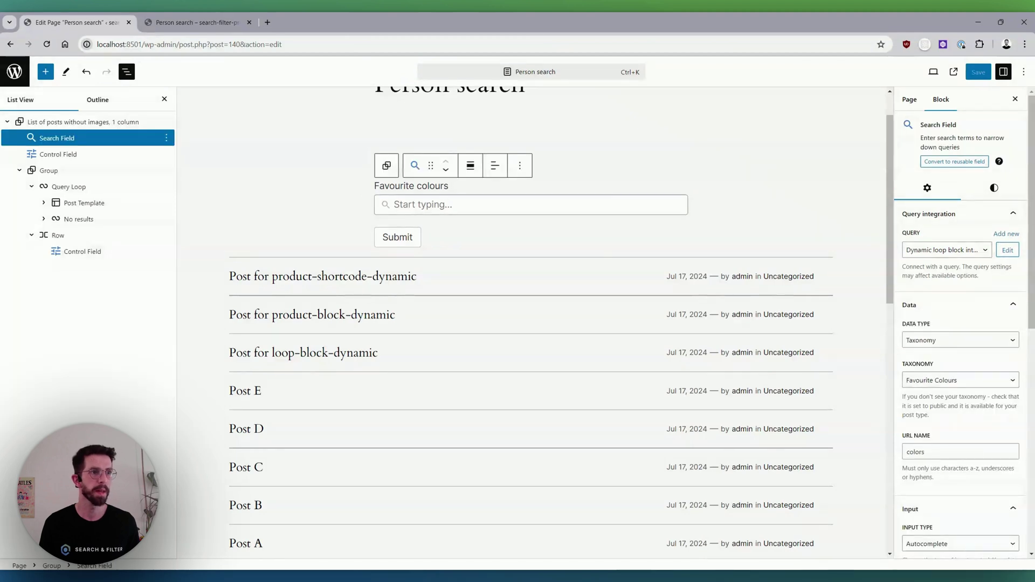
click(520, 166)
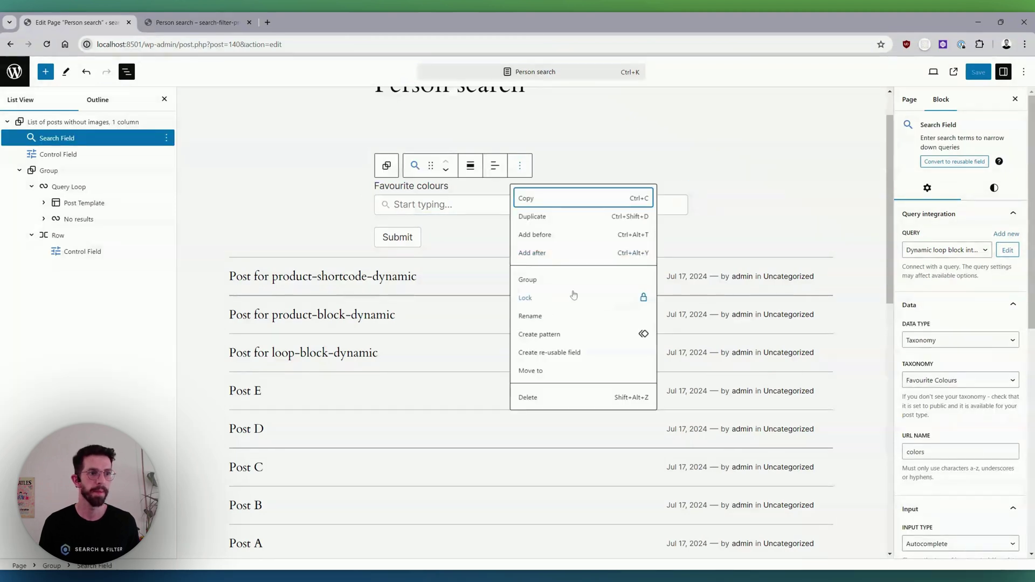
click(563, 254)
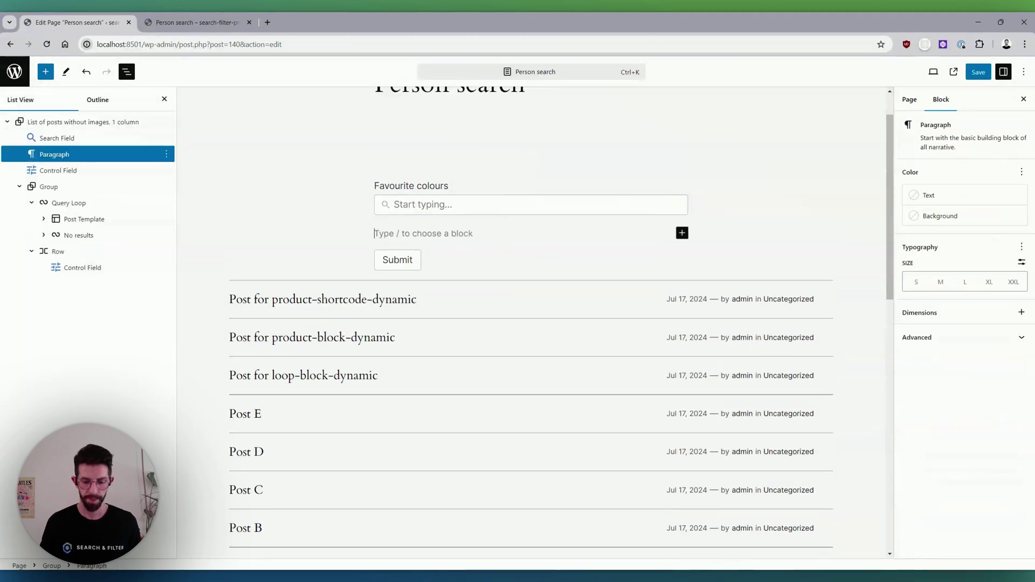
text(/)
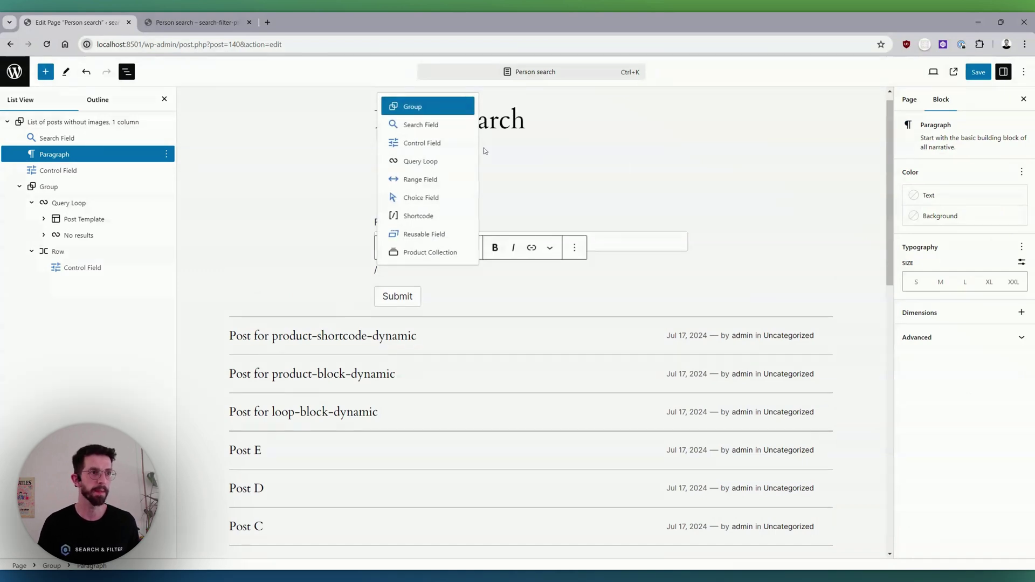
click(443, 200)
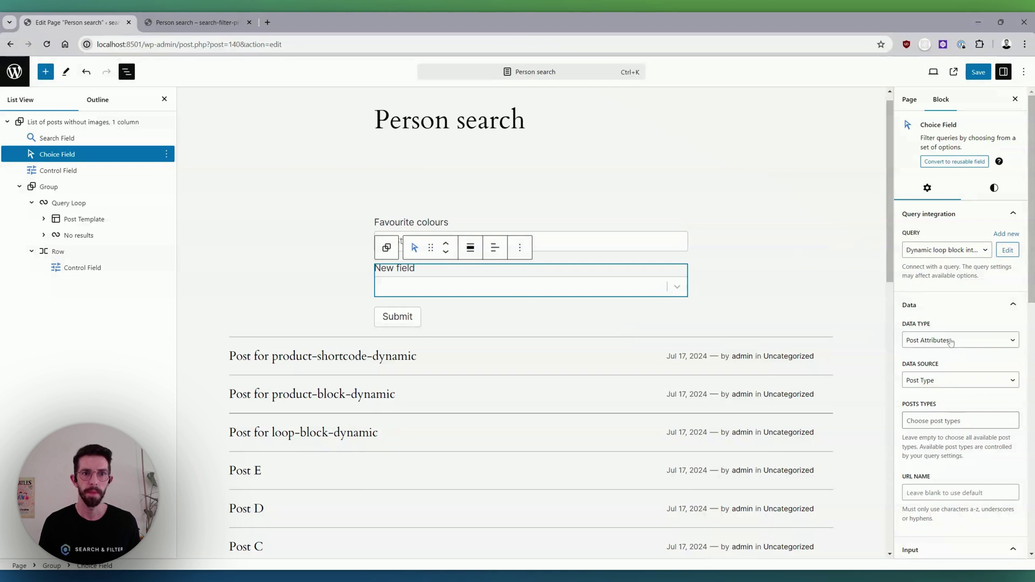
- Set the field's Data Type to Taxonomy using the Favourite Cuisines taxonomy
click(939, 339)
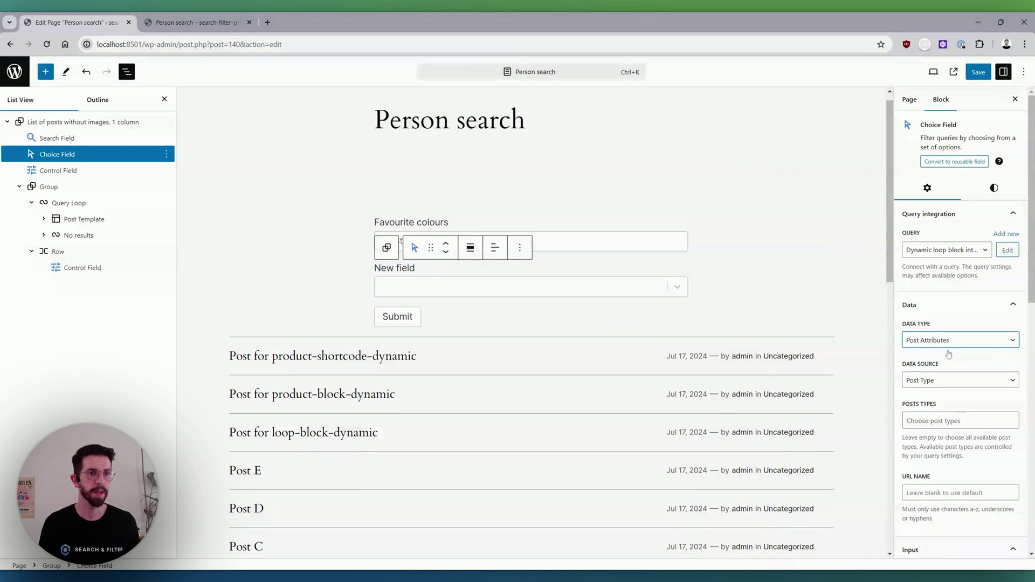
key(Down)
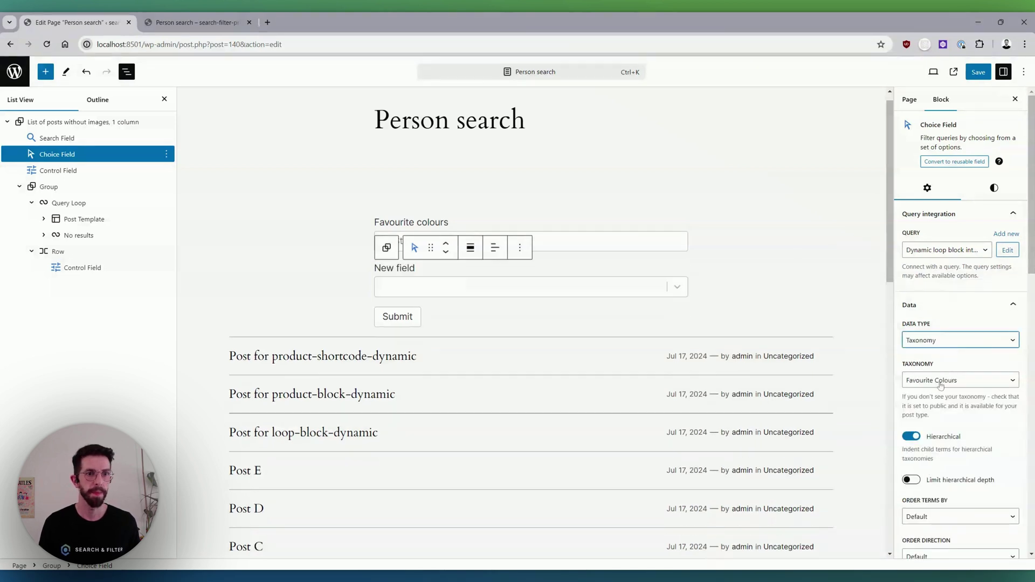
key(Tab)
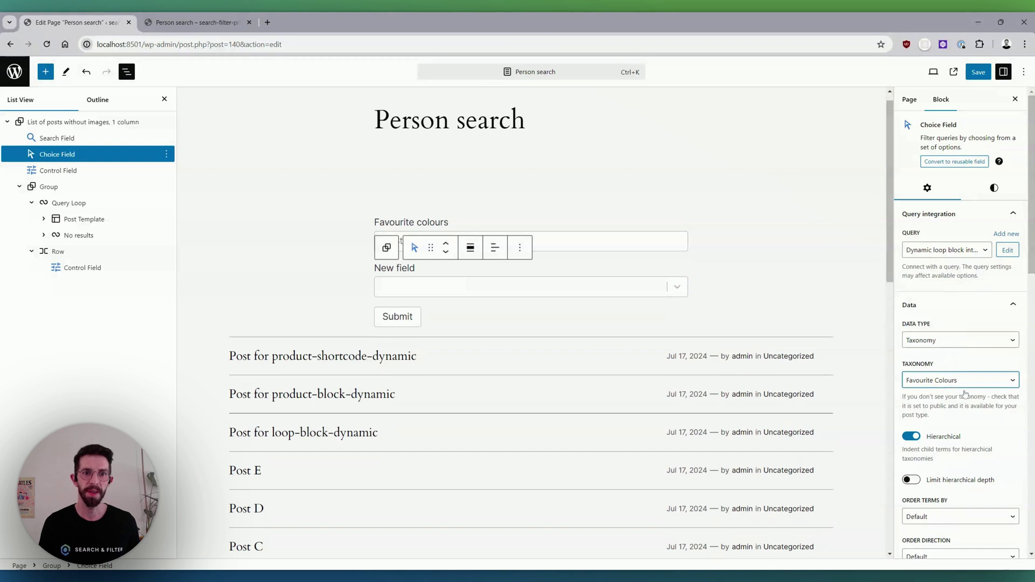
key(Down)
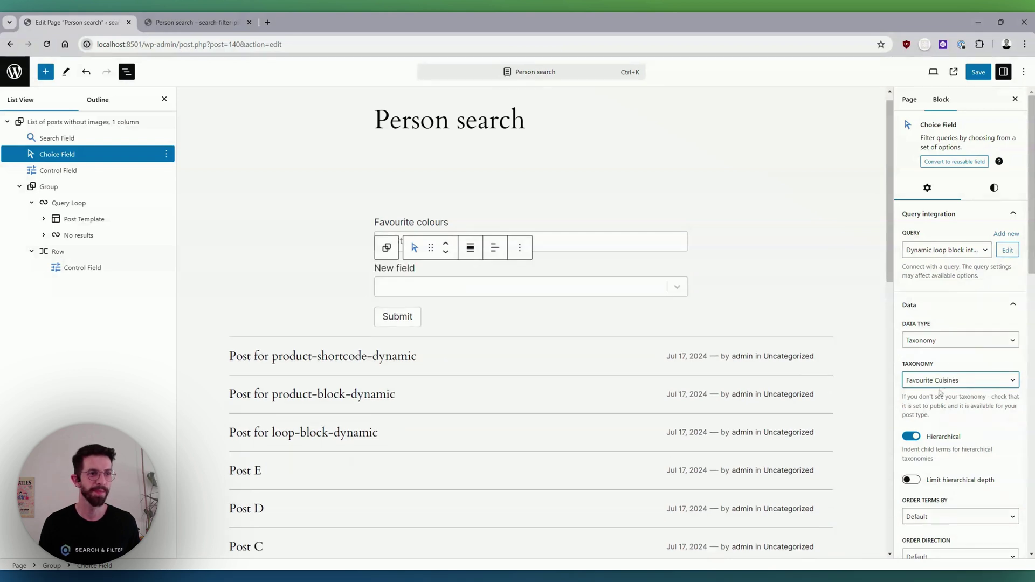
scroll(946, 351, down, 2)
scroll(950, 334, down, 2)
scroll(949, 334, down, 3)
scroll(930, 365, down, 3)
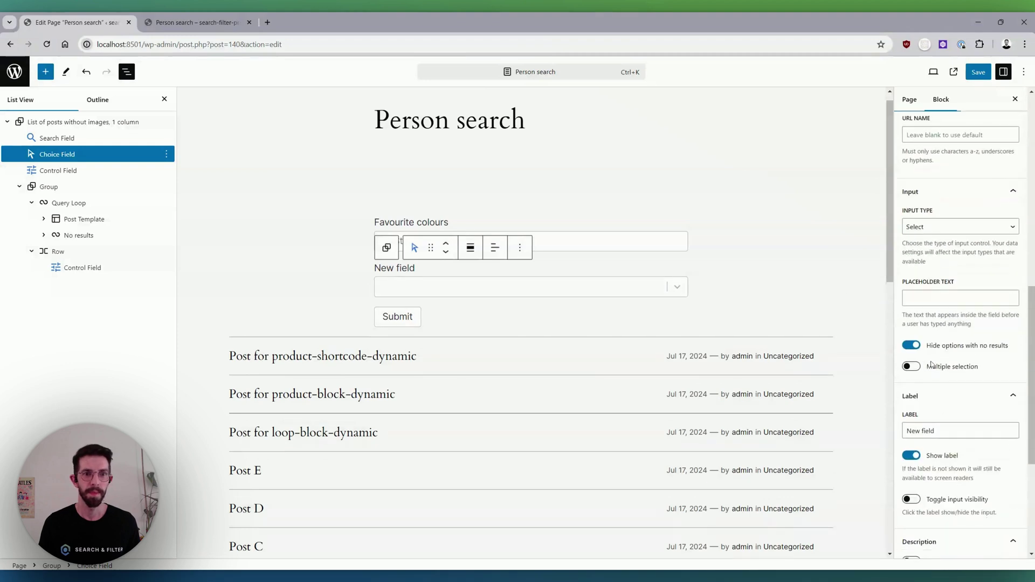
scroll(928, 365, down, 1)
- Label the field 'Favourite Cuisine' with placeholder 'Choose a cuisine'
triple_click(928, 380)
text(FAv)
key(BackSpace)
key(BackSpace)
text(avourite Cuisine)
scroll(959, 324, down, 2)
scroll(959, 324, up, 2)
click(960, 248)
text(Choose a cuisine)
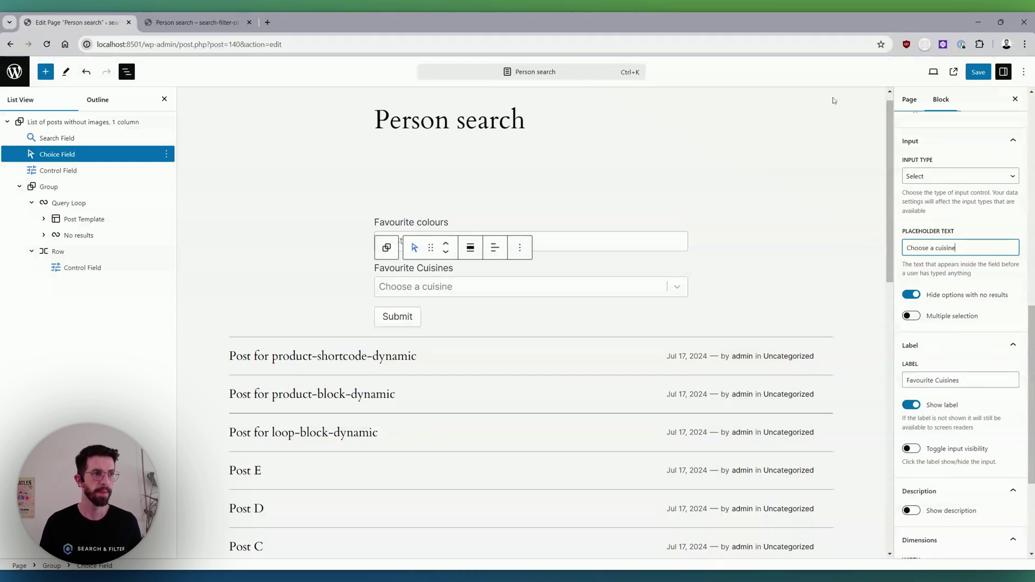
- Enable a margin under Styles > Field Dimensions and save the page
scroll(975, 202, up, 1)
scroll(975, 202, up, 6)
scroll(974, 202, up, 3)
click(999, 194)
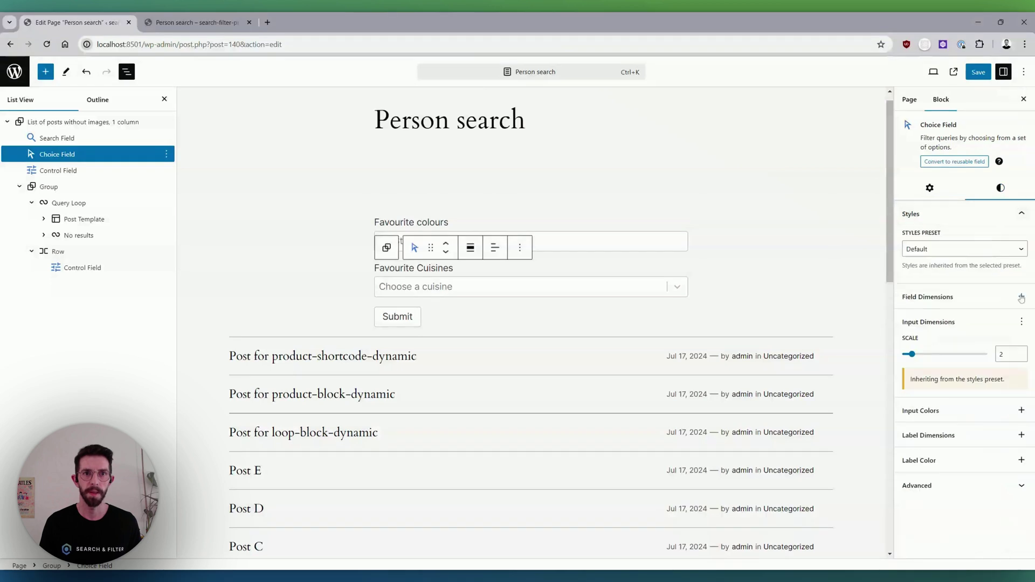
click(1021, 297)
click(951, 355)
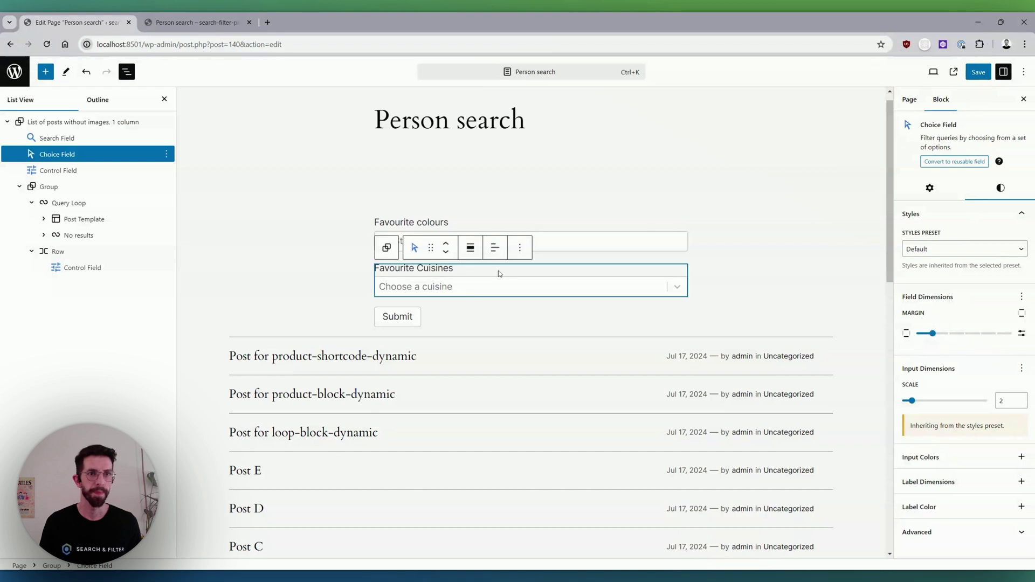
click(929, 188)
click(937, 251)
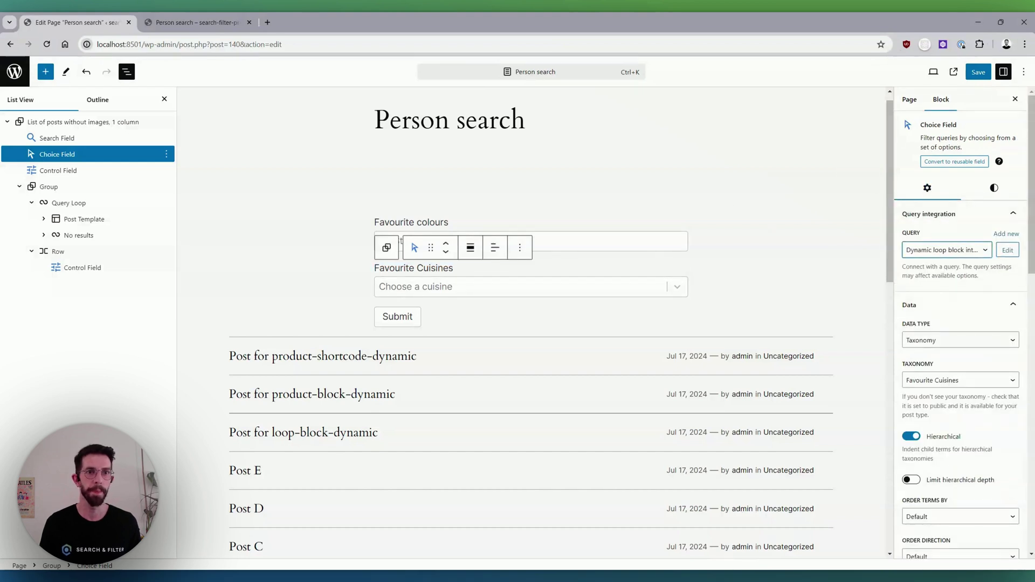
click(978, 71)
- Reload the live page, filter people by german then indian cuisine, then clear the filter
click(194, 22)
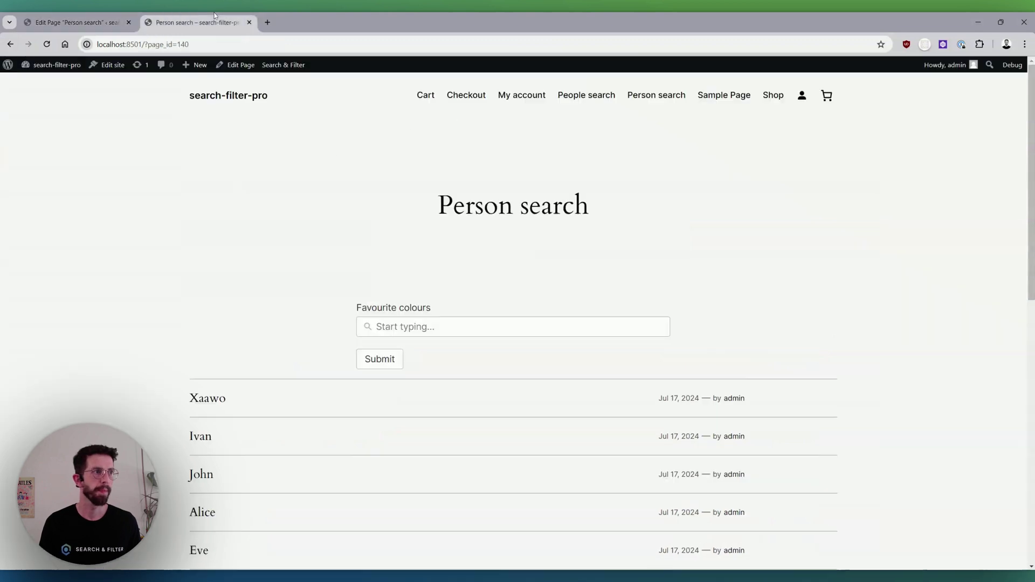
click(46, 45)
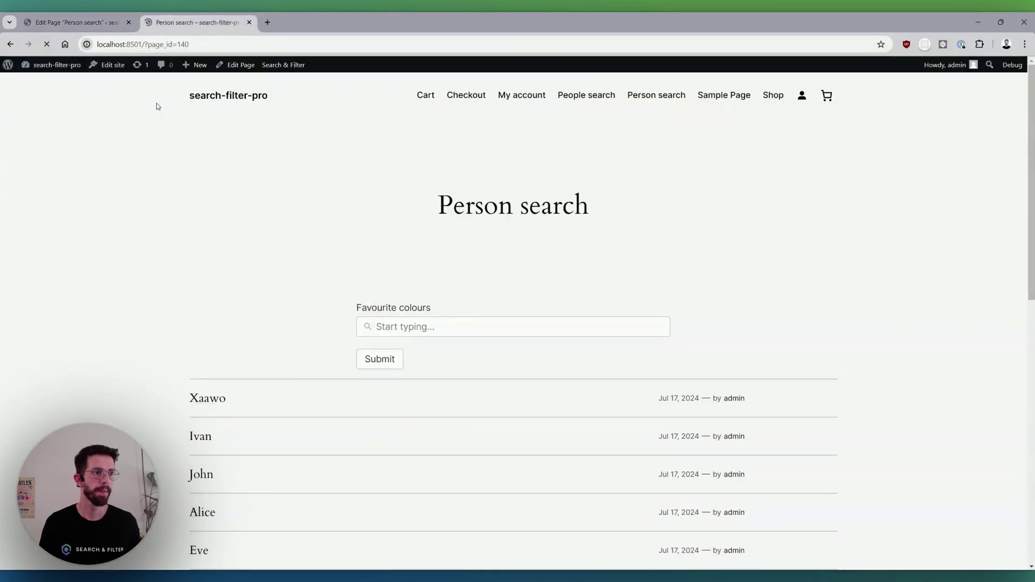
scroll(257, 191, down, 2)
click(462, 226)
click(388, 270)
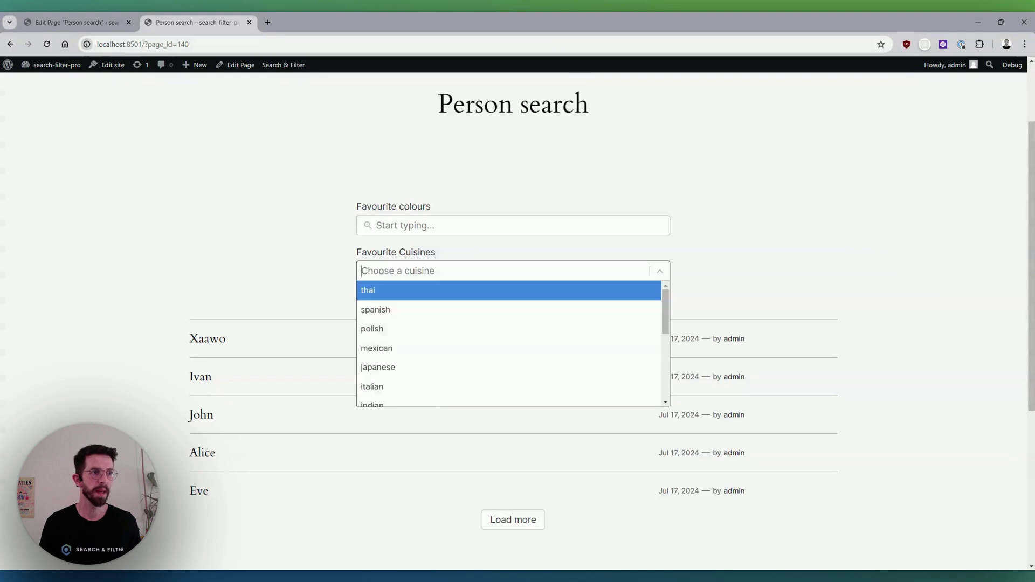
scroll(478, 313, down, 2)
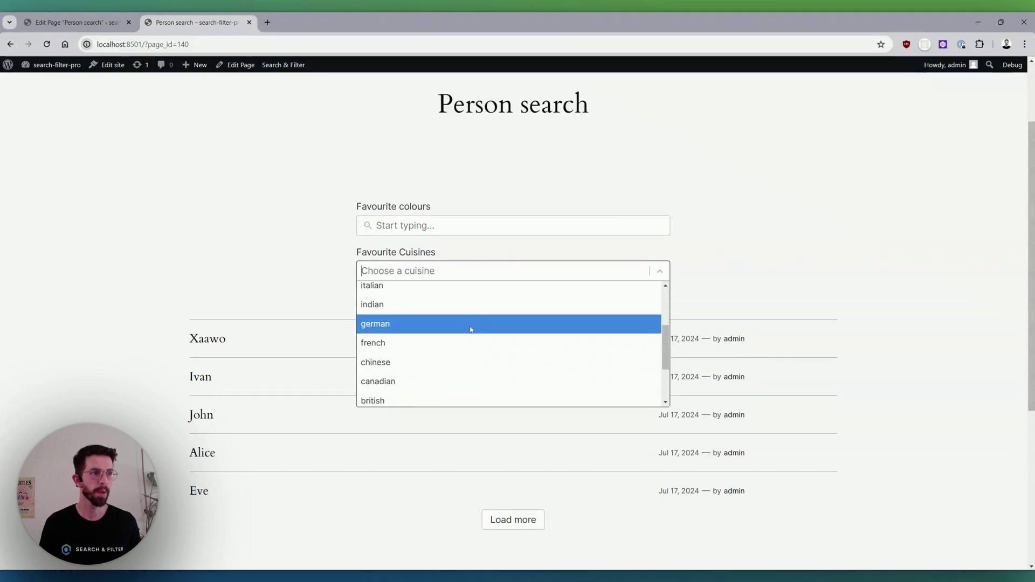
click(469, 324)
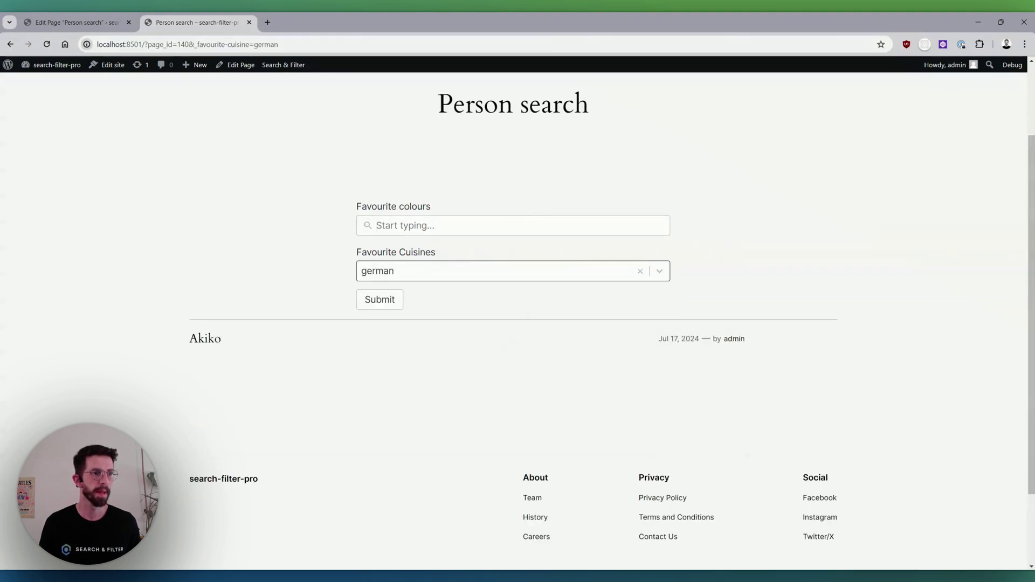
key(Down)
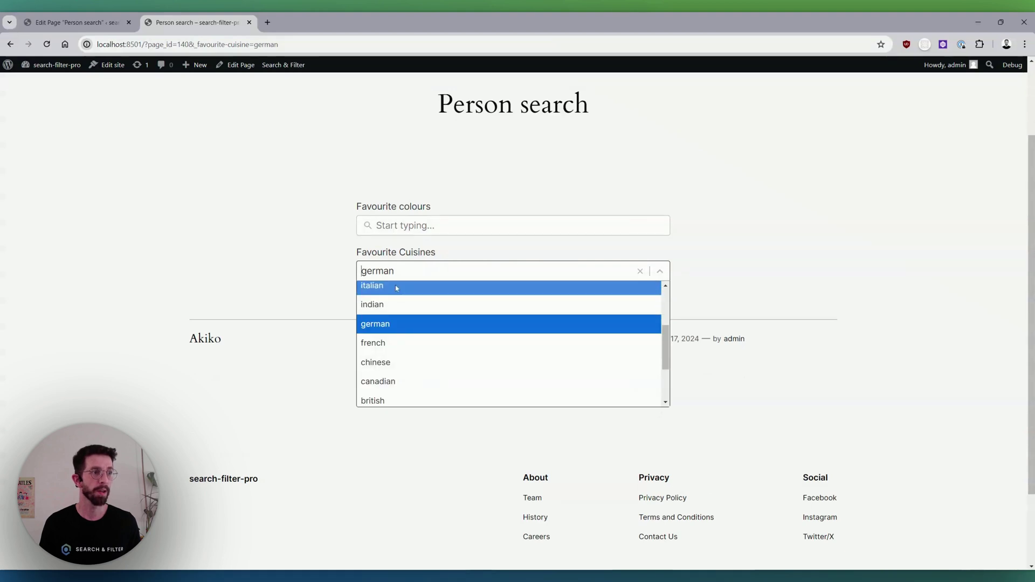
click(426, 304)
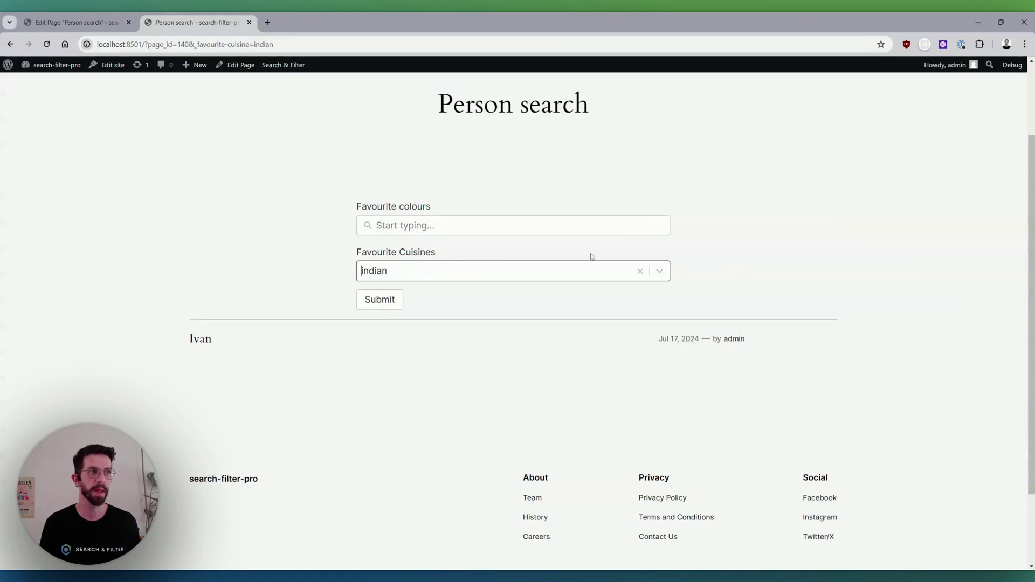
key(Down)
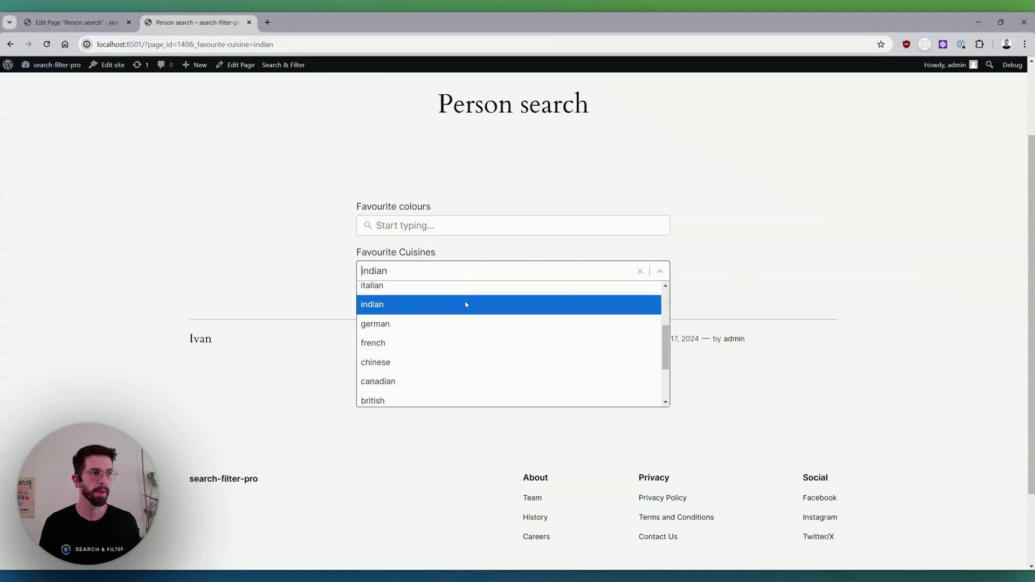
click(640, 271)
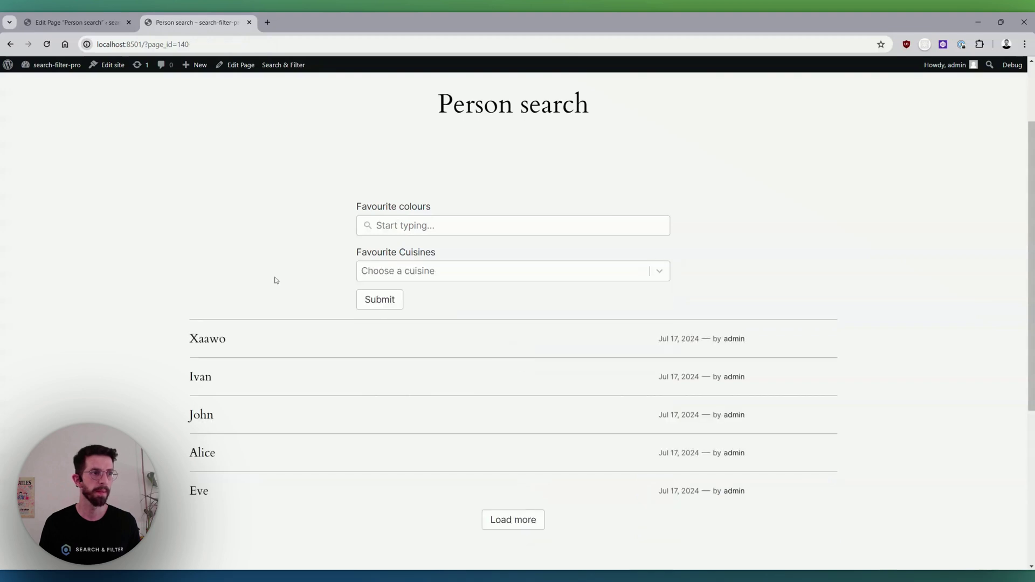
- Enter 500 ms as the Favourite Cuisines field's Auto Submit Delay and save
click(76, 22)
scroll(932, 328, down, 2)
scroll(938, 329, down, 1)
scroll(949, 329, down, 5)
scroll(966, 330, down, 3)
scroll(966, 331, down, 4)
scroll(966, 331, down, 1)
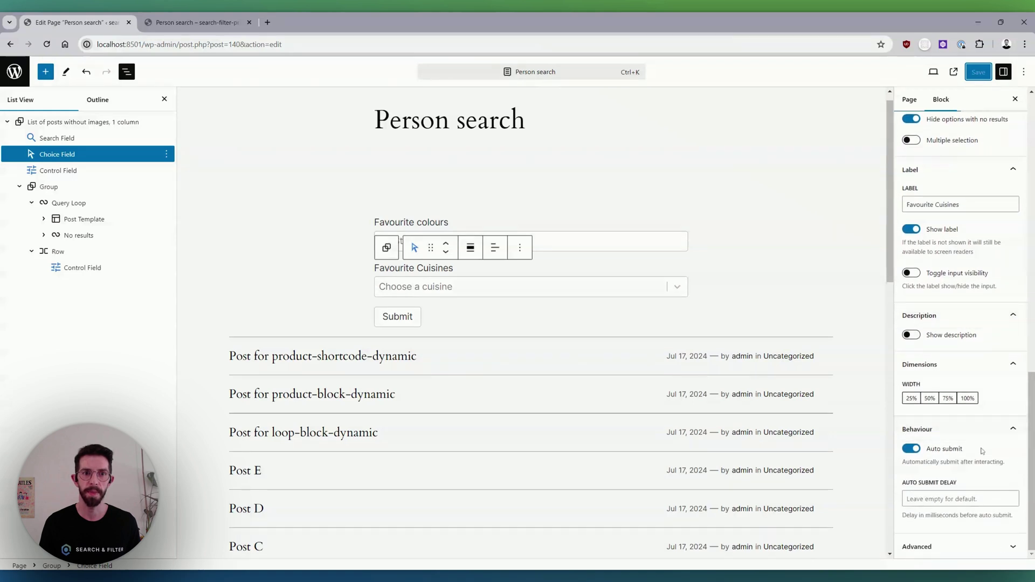
drag(988, 451, 928, 449)
click(935, 500)
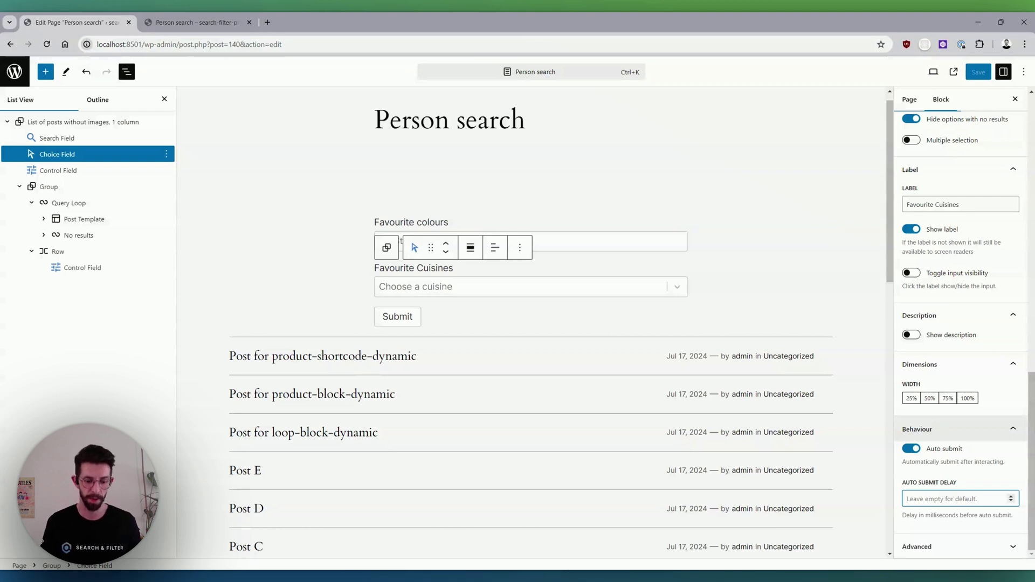
text(500)
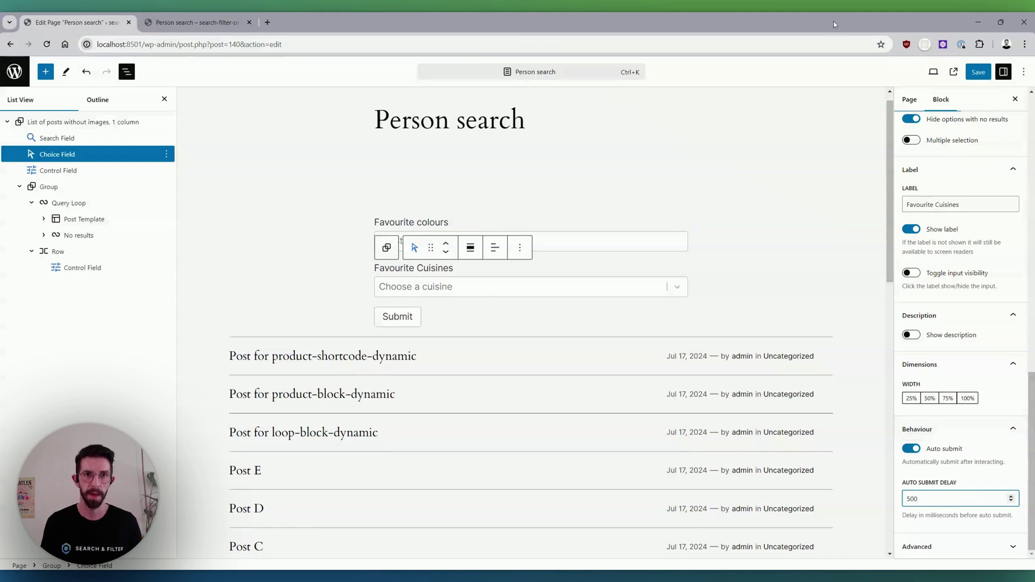
click(979, 73)
- Reload the live page and filter by japanese, then thai cuisine
click(211, 16)
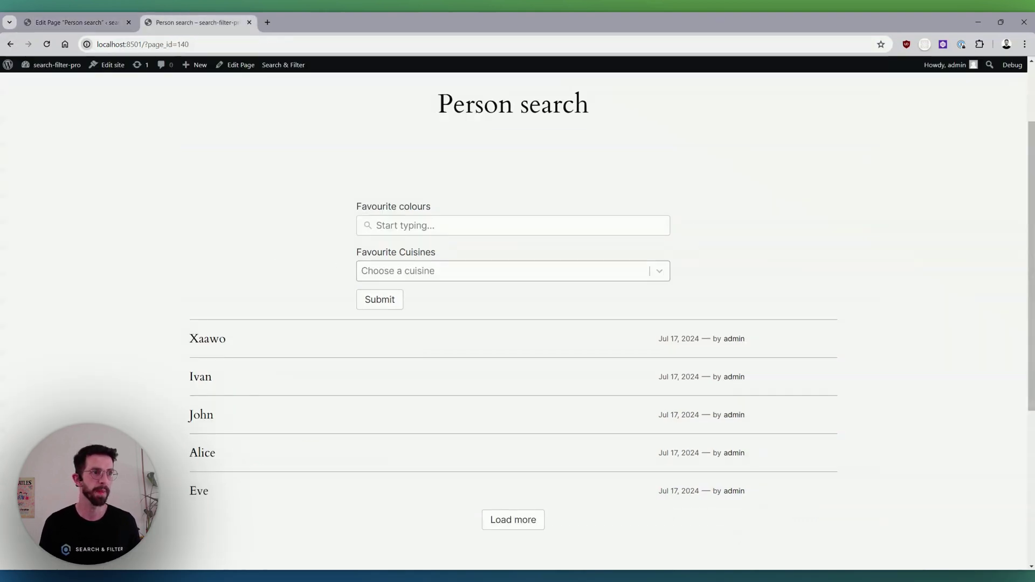
click(47, 43)
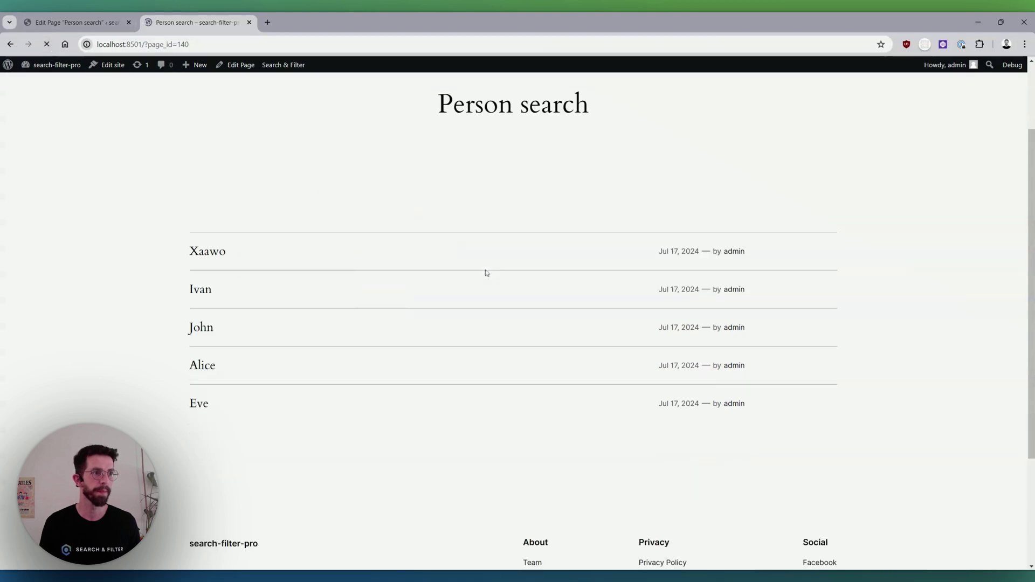
click(485, 270)
click(468, 367)
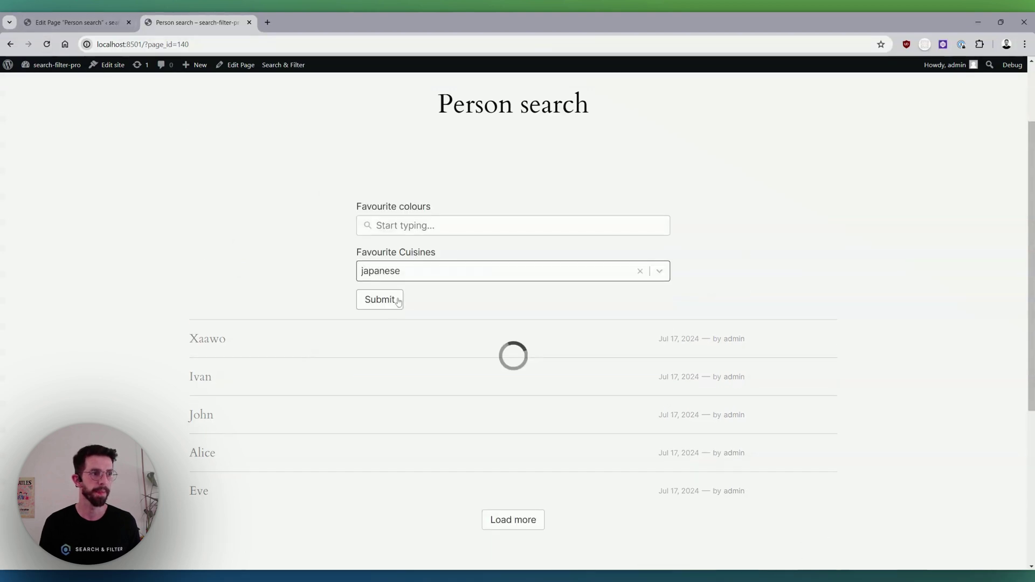
click(463, 270)
click(453, 300)
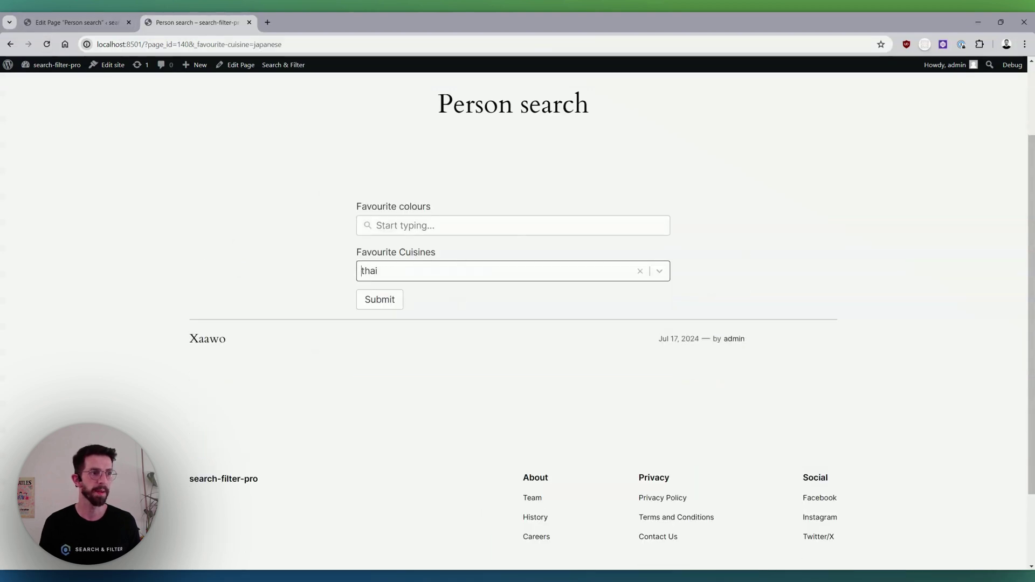
- Change the Auto Submit Delay to 100 and save, then clear the live page's cuisine
click(75, 22)
double_click(927, 499)
text(100)
key(ctrl+s)
click(230, 16)
key(BackSpace)
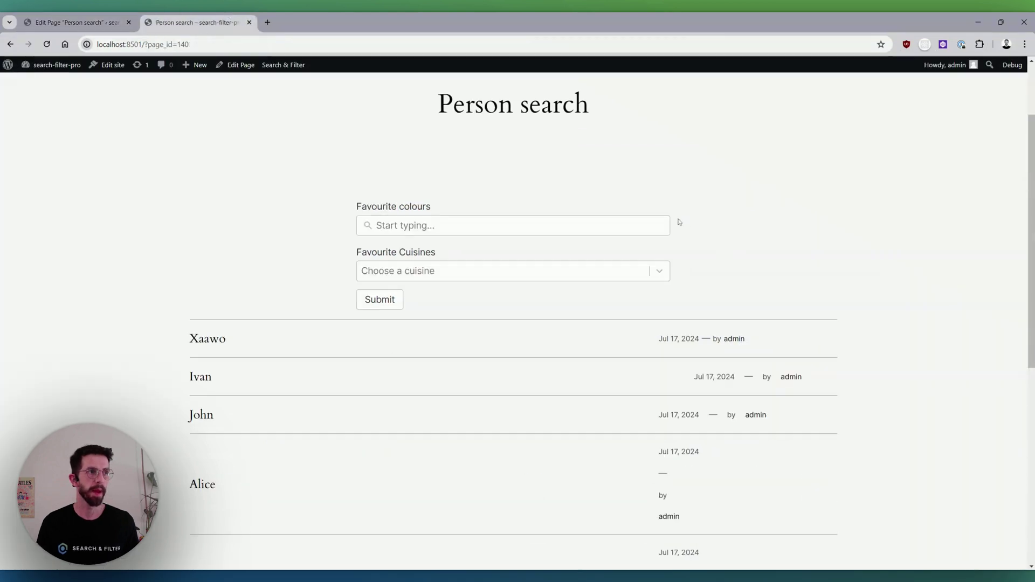
- Select the Favourite colours search field and list its Input Colors options in Styles
click(71, 22)
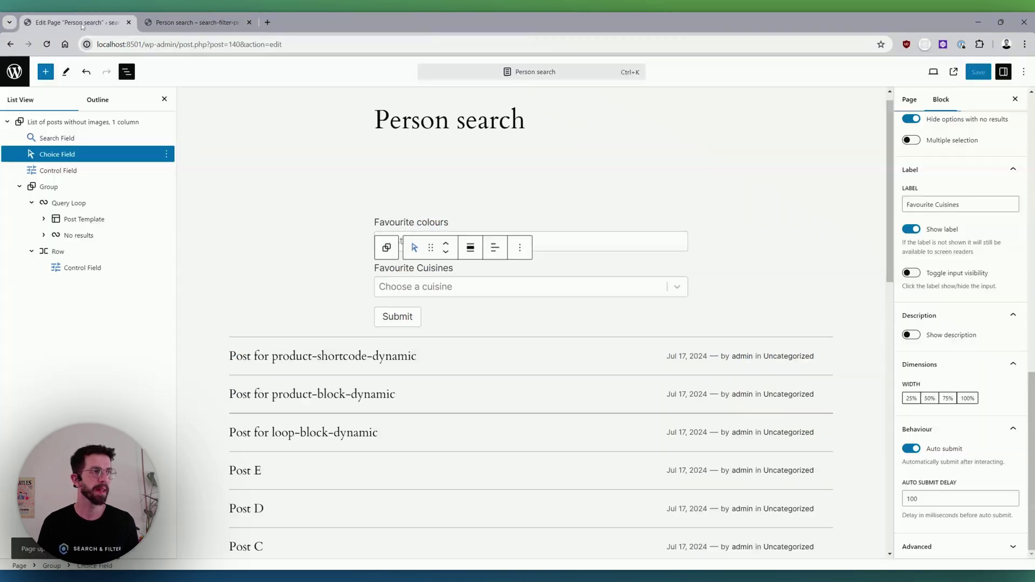
click(432, 224)
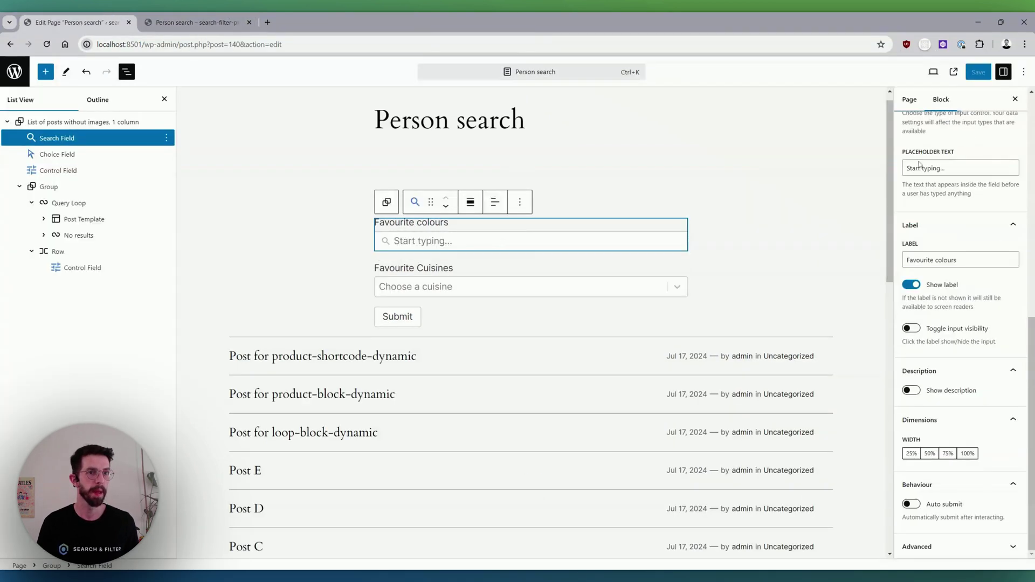
scroll(987, 261, up, 8)
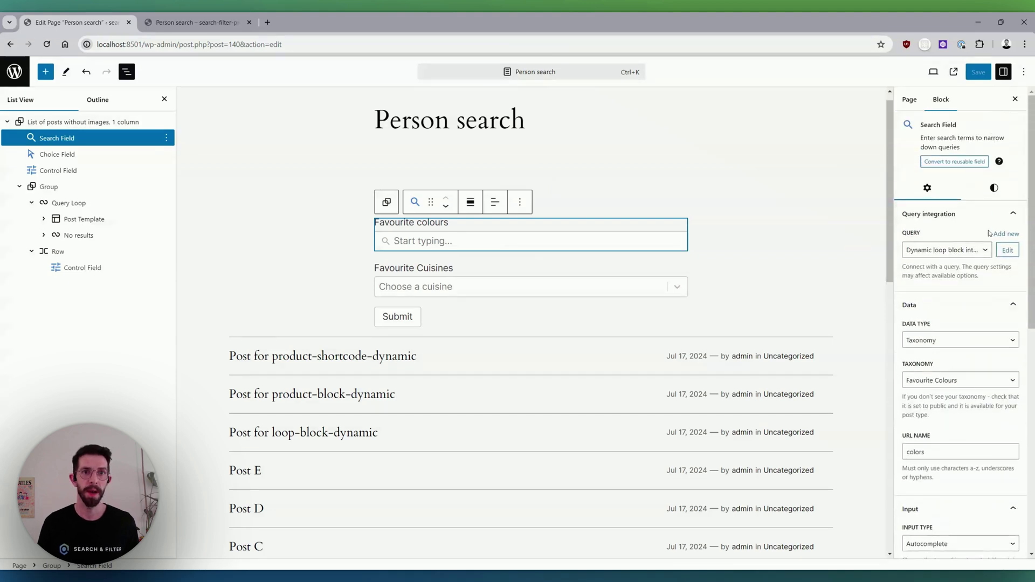
click(996, 190)
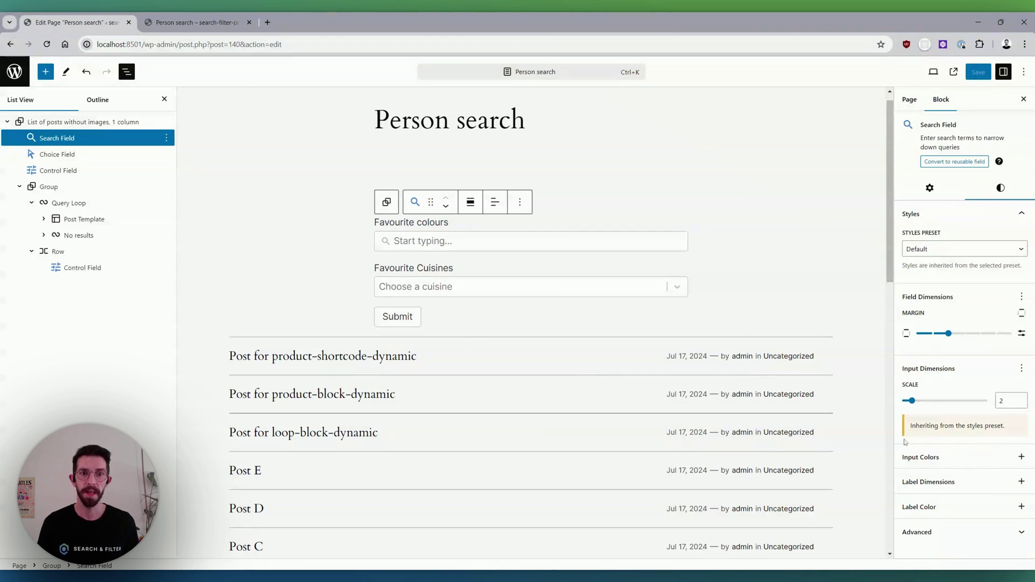
click(1021, 456)
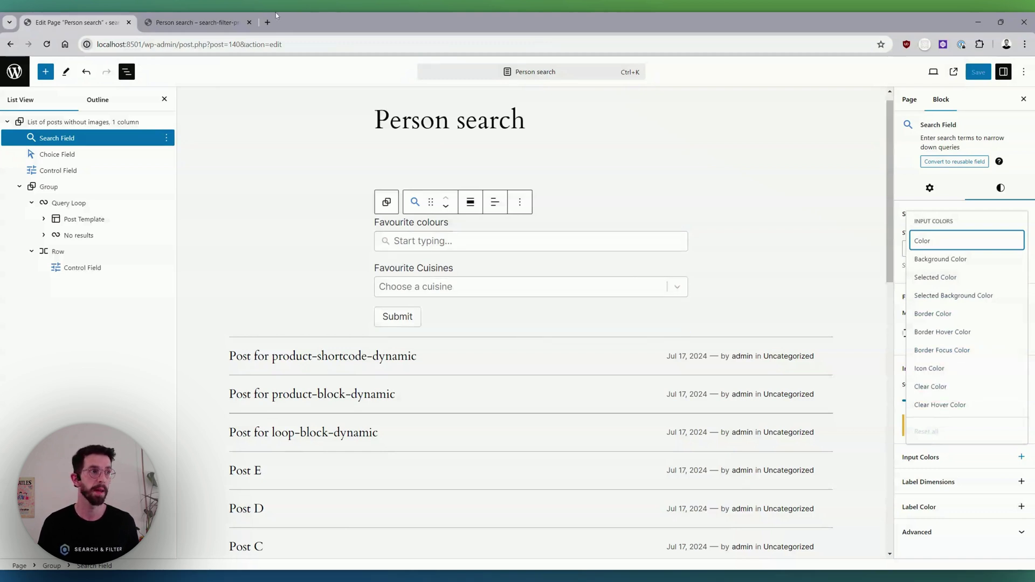
- Test the live colours search with 'sdfsdf', clear it, and return to the editor
click(200, 22)
click(533, 224)
text(sdfsdf)
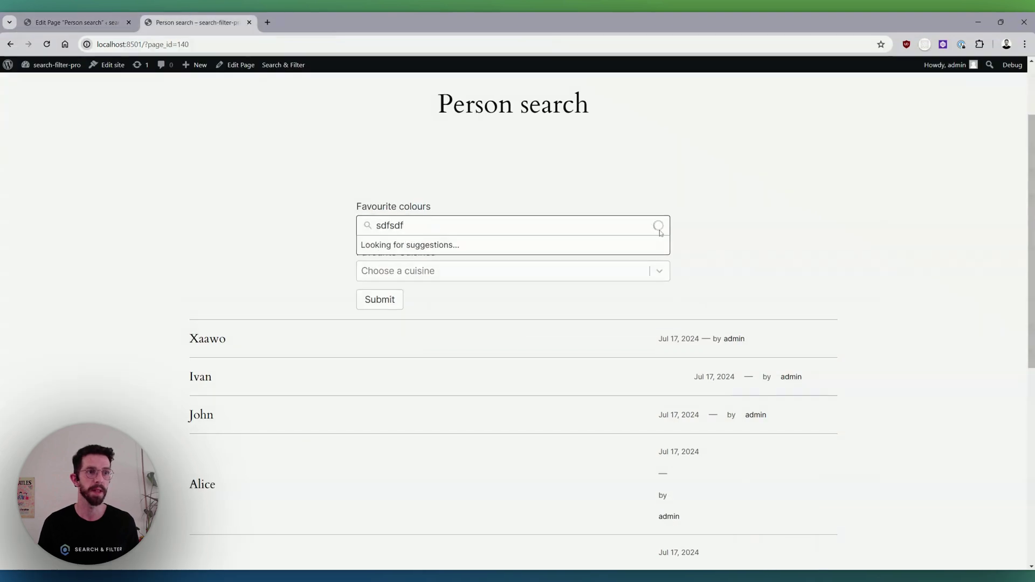
click(658, 225)
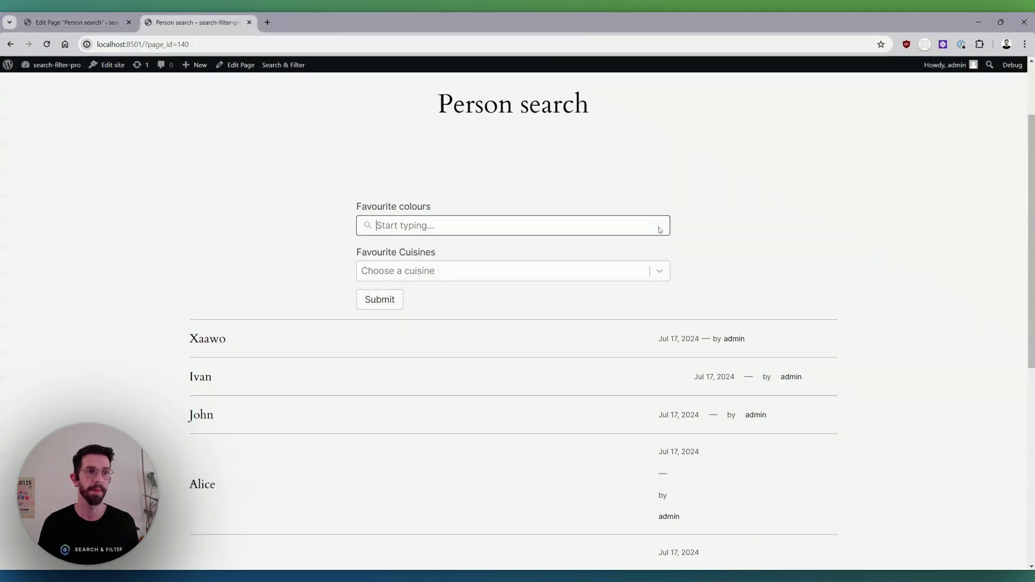
click(78, 17)
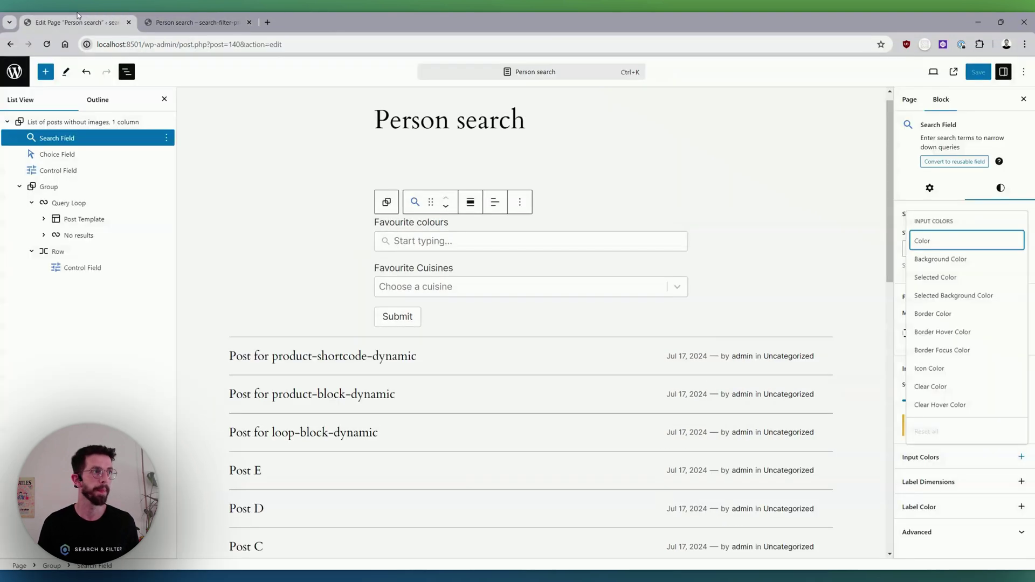
- Enable all ten Input Colors options for the Favourite colours field
click(954, 240)
click(945, 277)
click(951, 295)
click(948, 318)
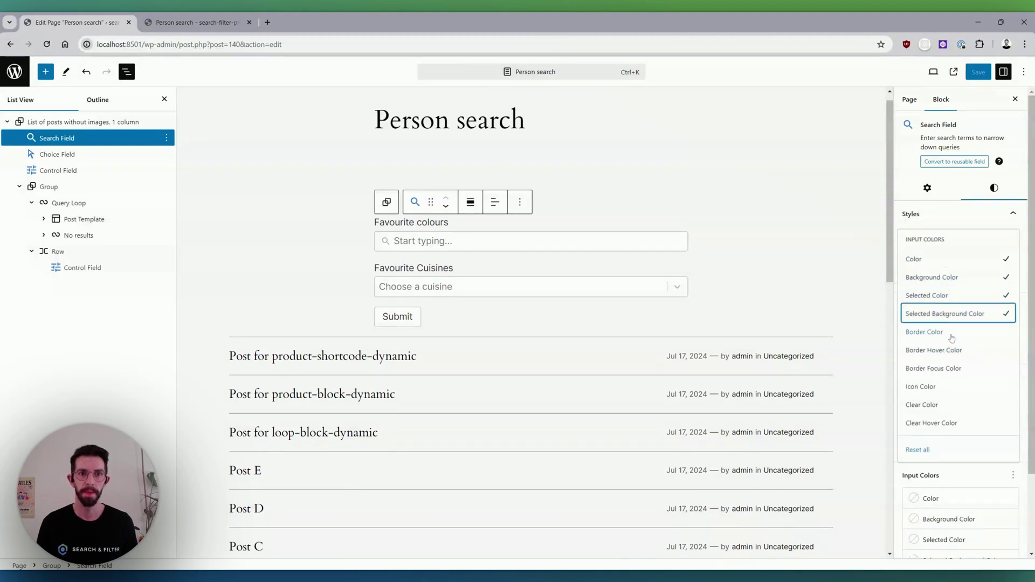
click(951, 333)
click(952, 351)
click(953, 369)
click(953, 387)
click(955, 406)
click(956, 423)
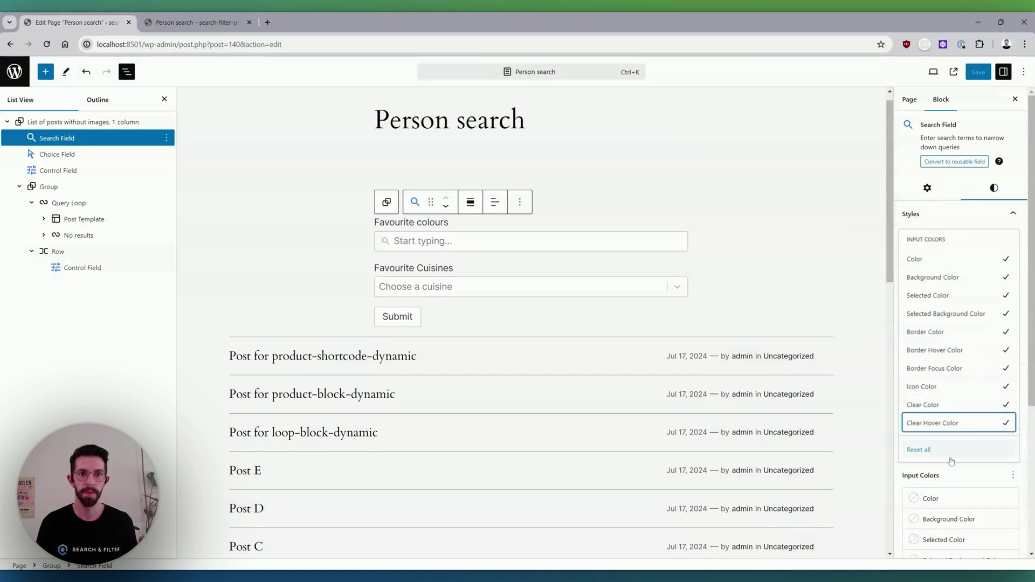
click(973, 475)
scroll(970, 458, down, 5)
- Give the Favourite colours input a near-black custom background and white text
click(938, 300)
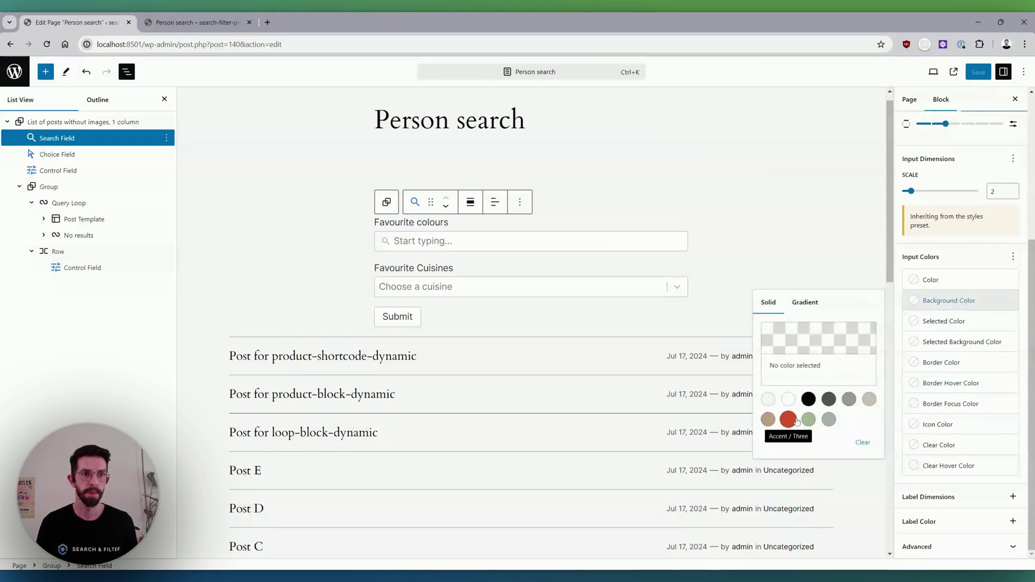
click(827, 401)
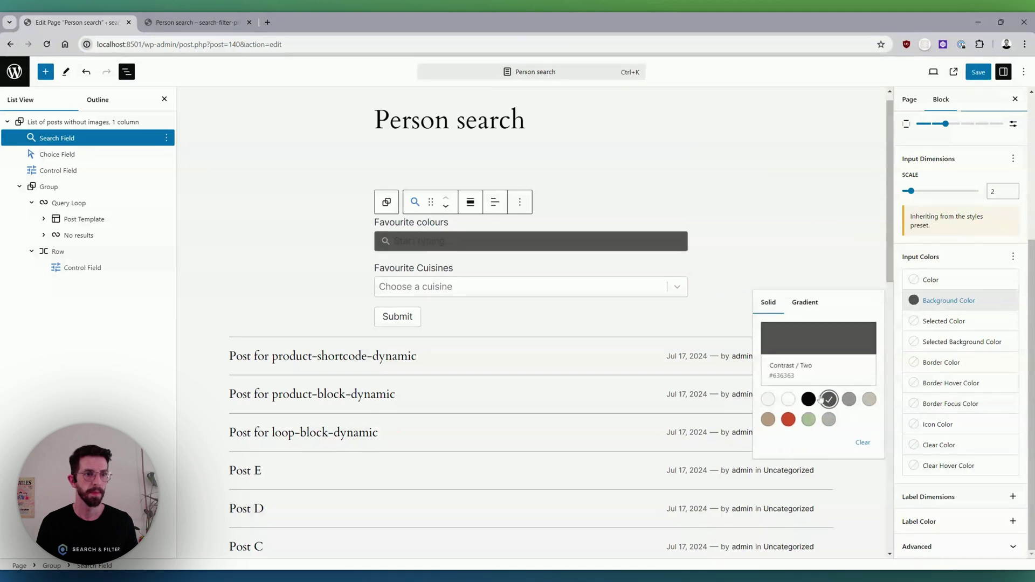
click(812, 400)
click(818, 338)
drag(636, 431, 627, 415)
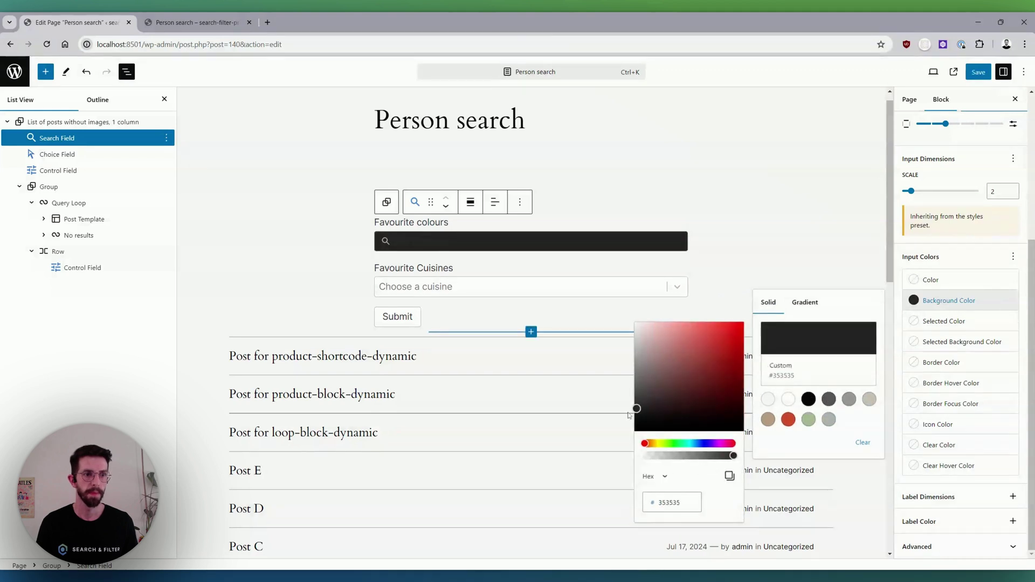
click(955, 282)
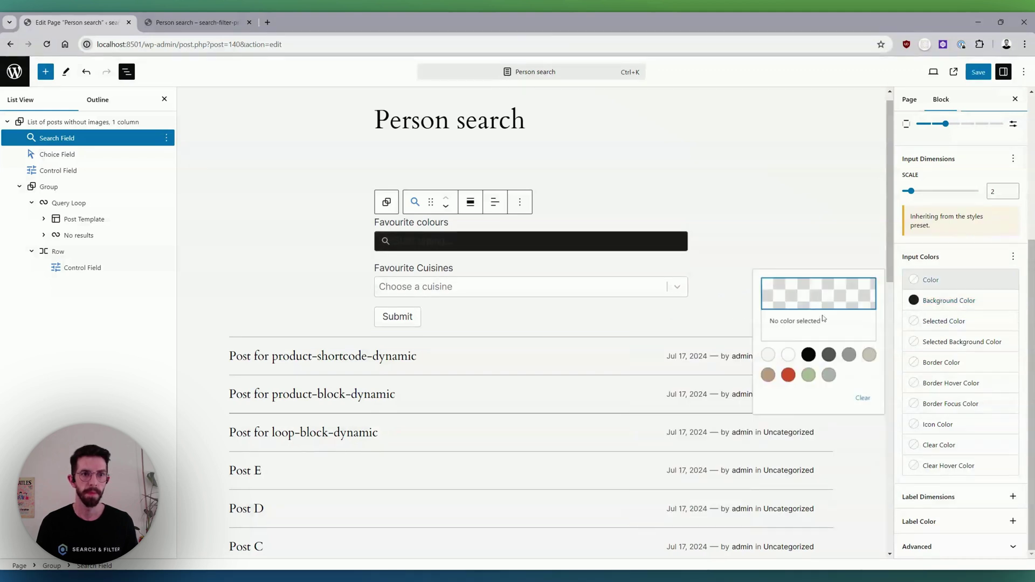
click(789, 354)
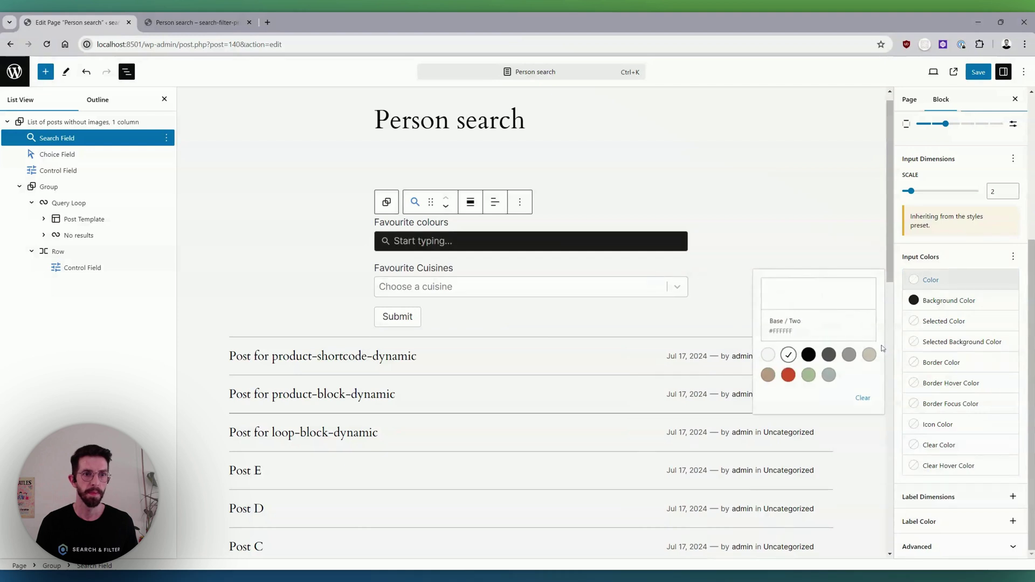
- Make the search icon red and set the clear button to a custom lighter red
click(960, 425)
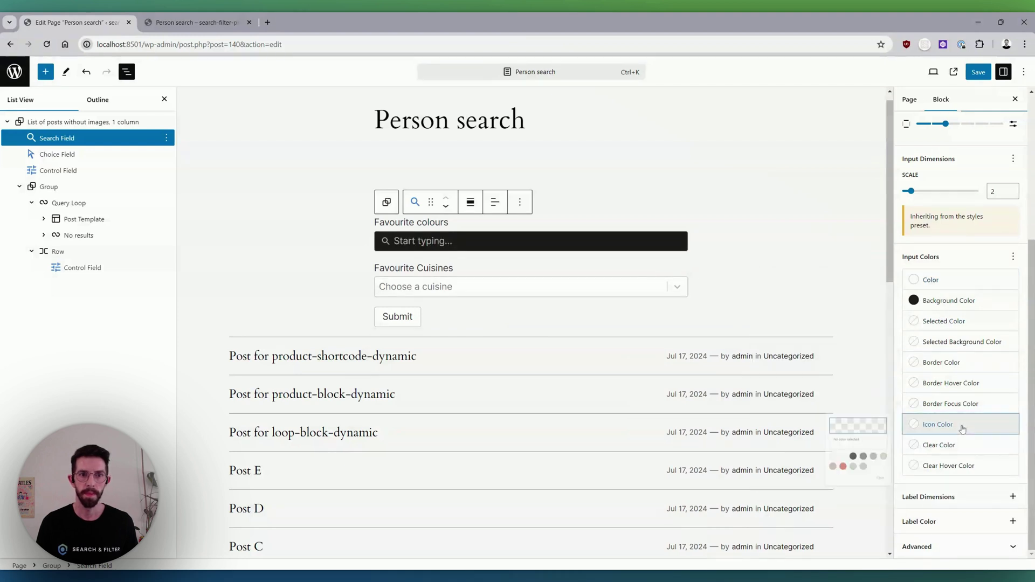
click(789, 520)
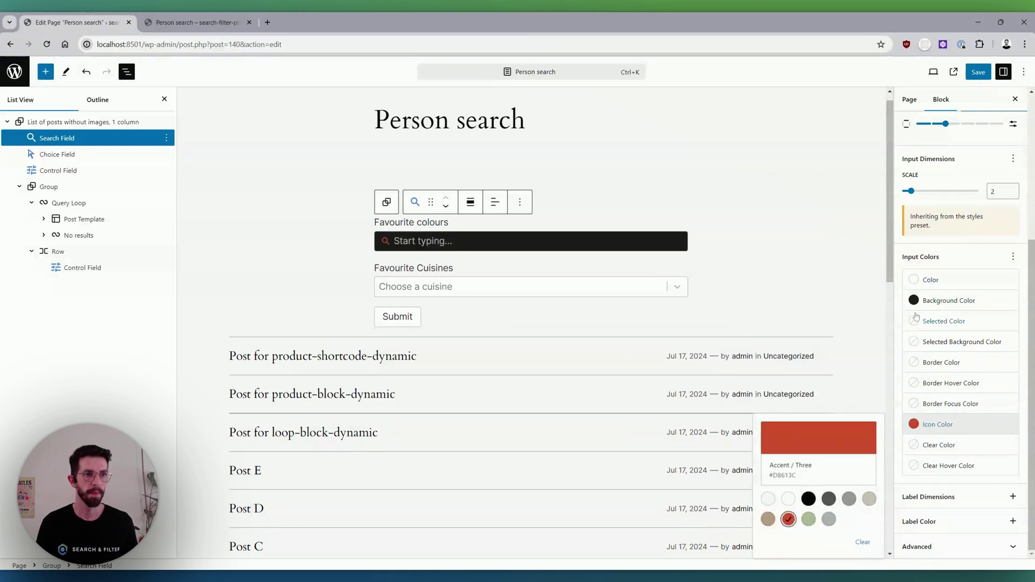
click(957, 449)
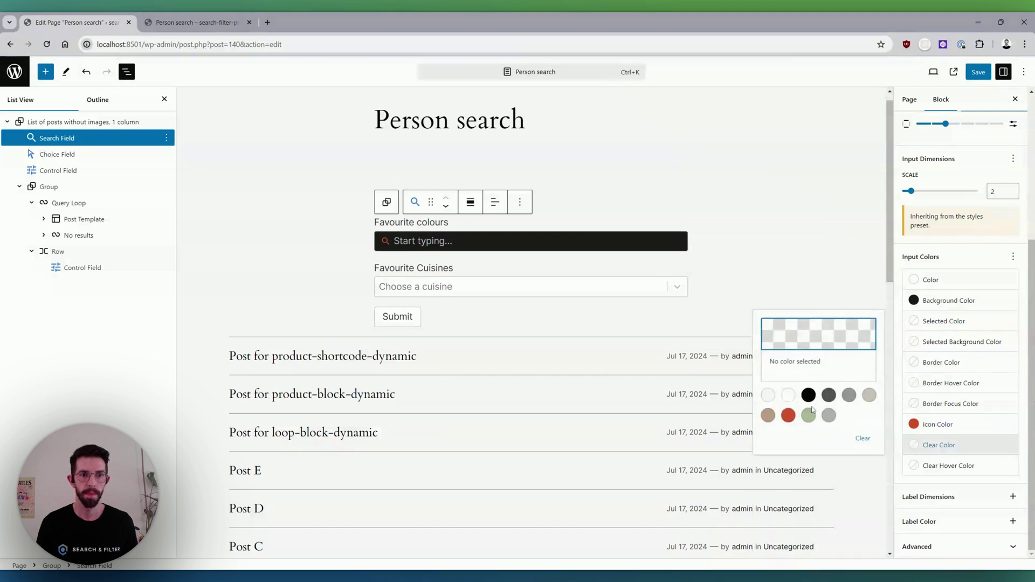
click(788, 416)
click(818, 334)
drag(709, 356, 736, 336)
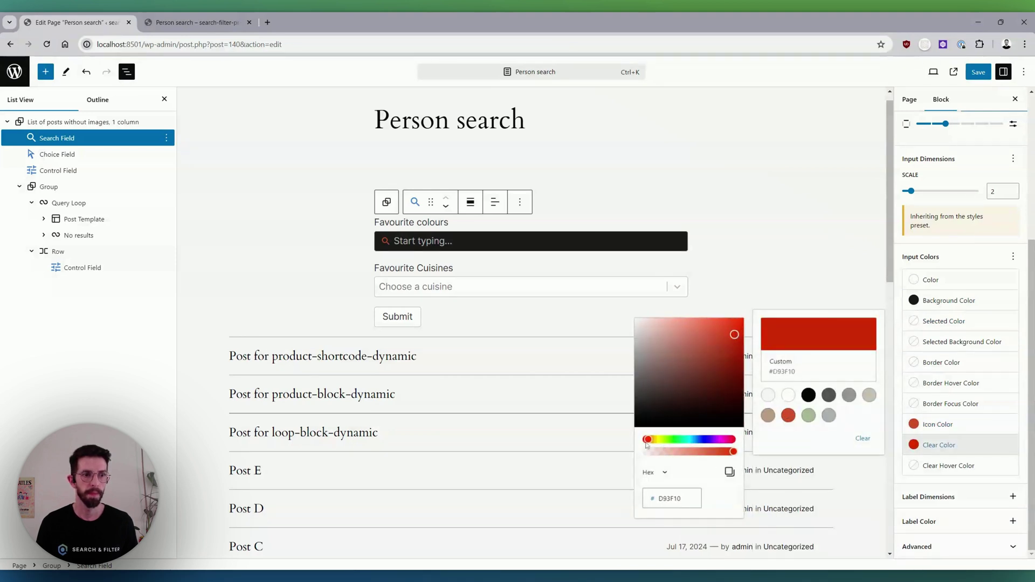
drag(647, 444, 644, 443)
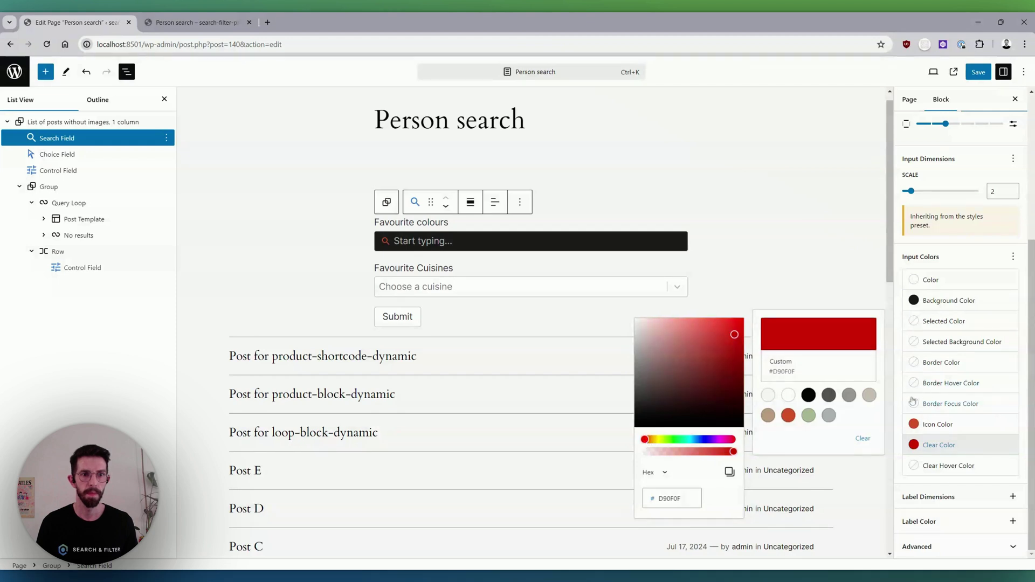
drag(722, 335, 708, 334)
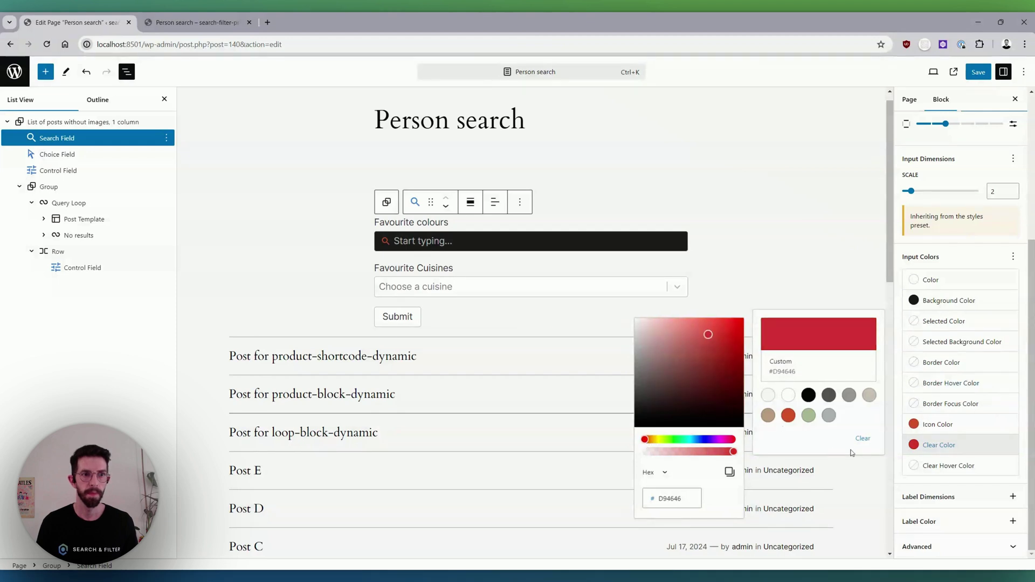
- Set the clear hover colour to a darker custom red and save the page
click(948, 465)
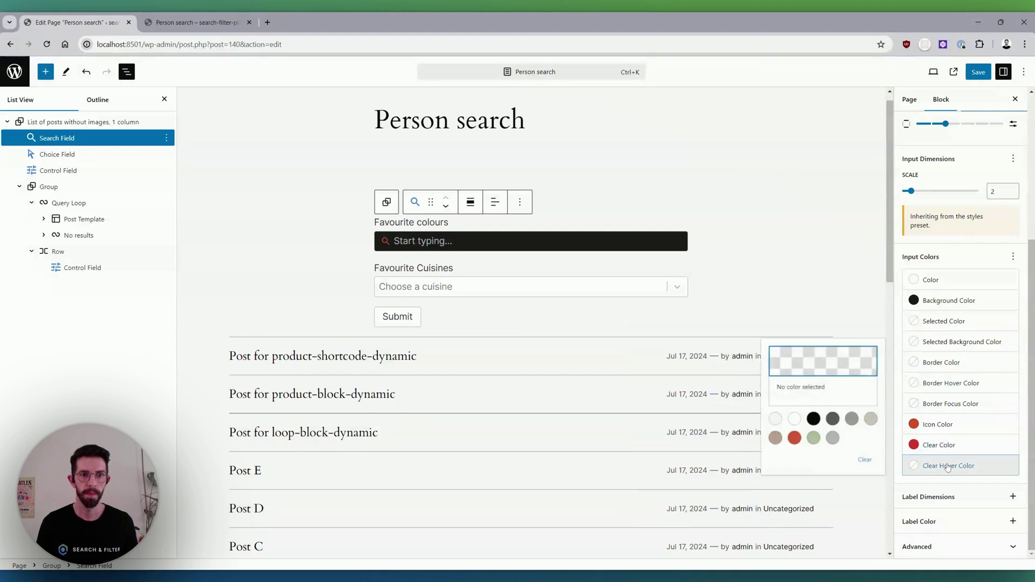
click(789, 436)
click(806, 349)
click(644, 460)
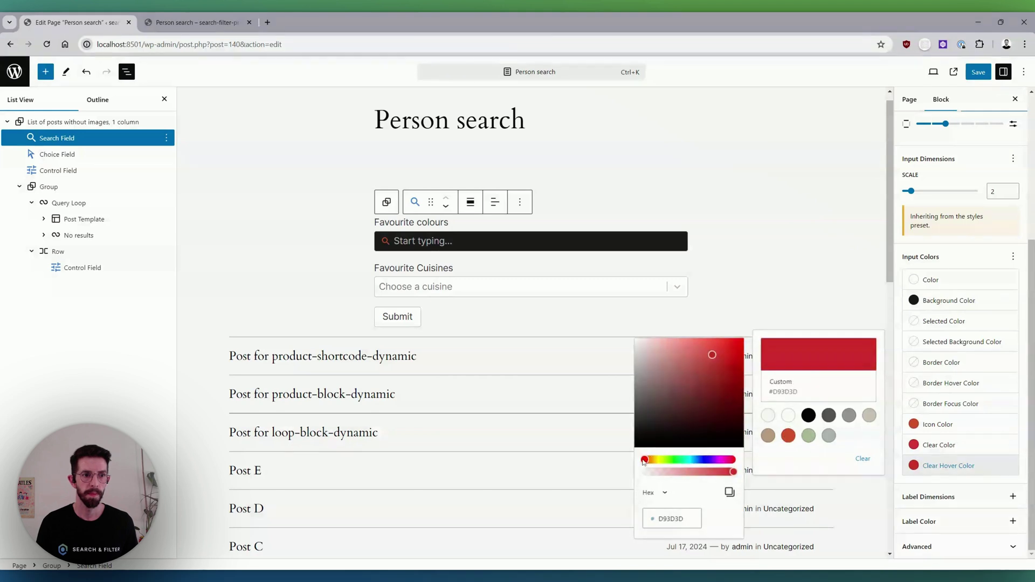
click(721, 365)
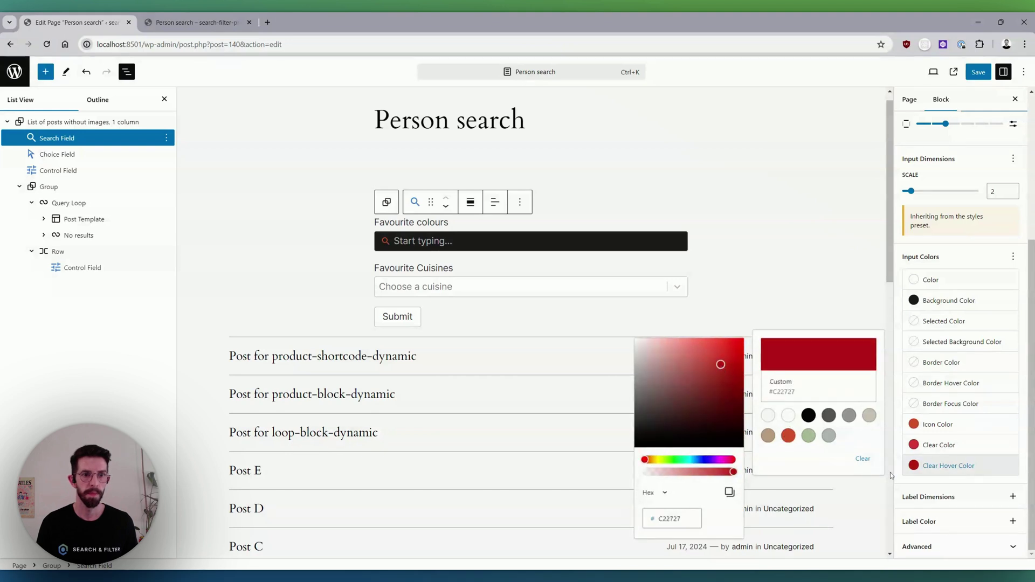
click(941, 485)
click(977, 72)
- Reload the live Person search page and type 'b' in Favourite colours to test suggestions
click(174, 17)
click(46, 44)
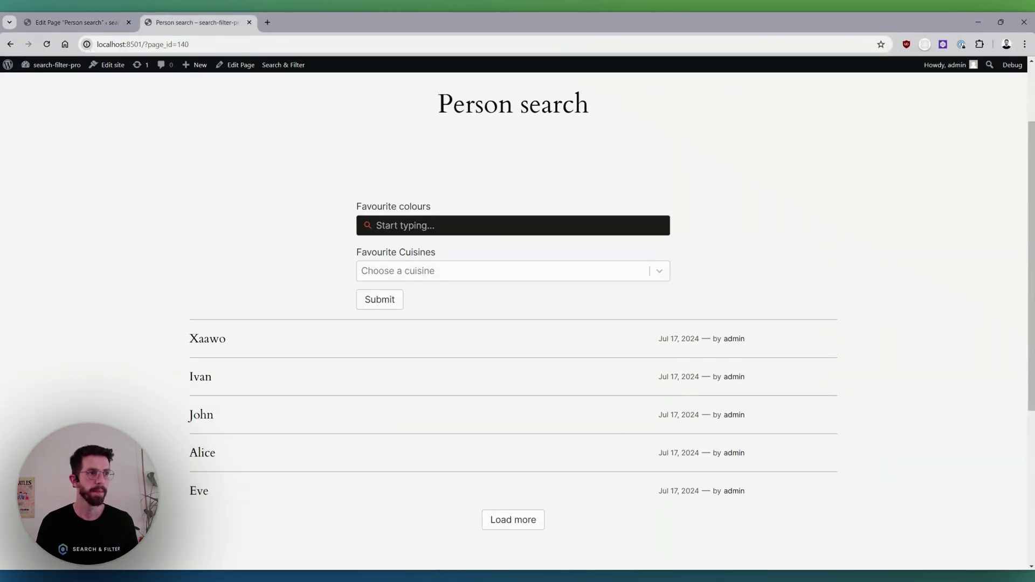
text(e)
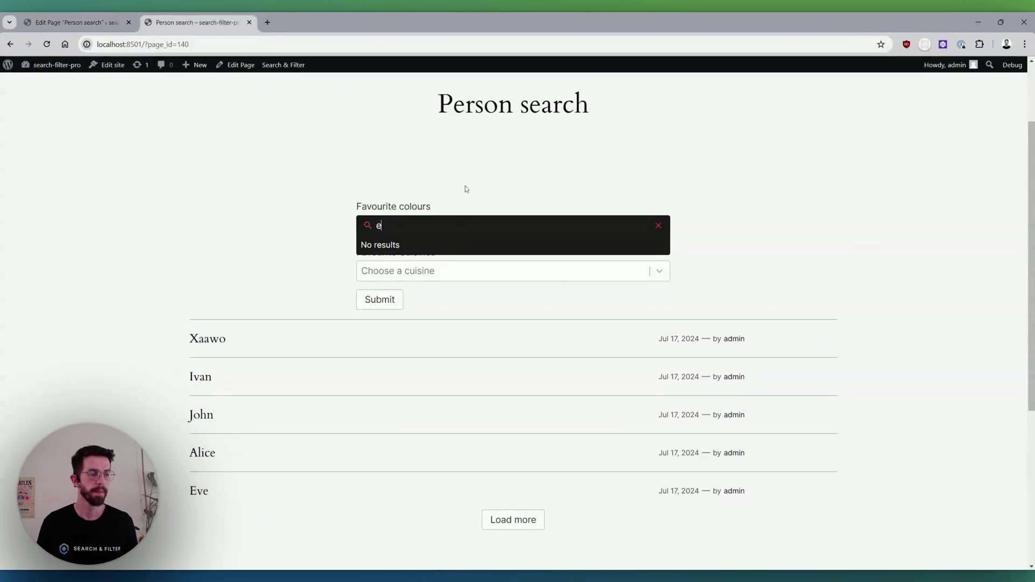
key(BackSpace)
text(b)
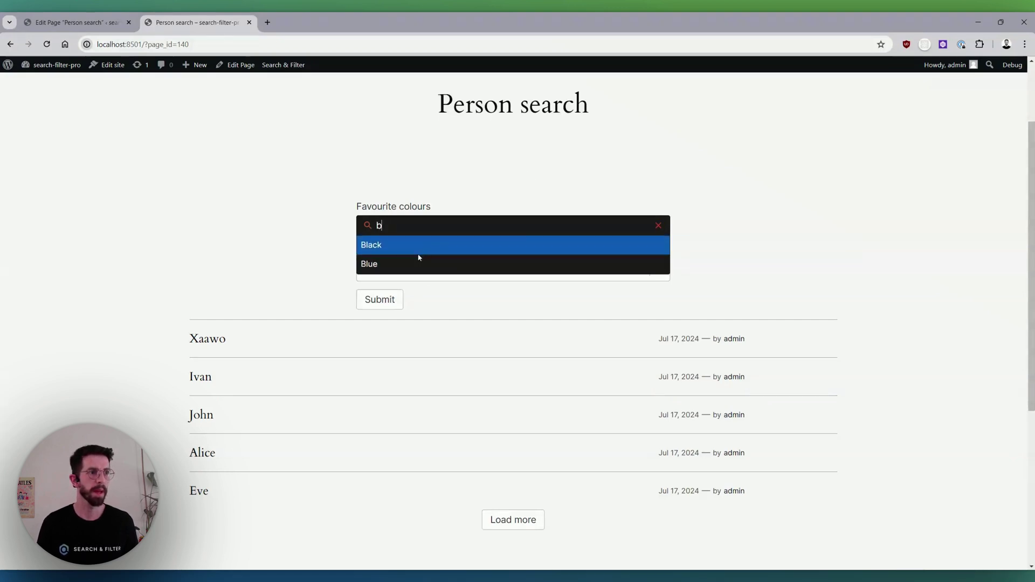
- Back in the editor, give selected suggestions a toned-down custom red background
click(213, 220)
click(78, 21)
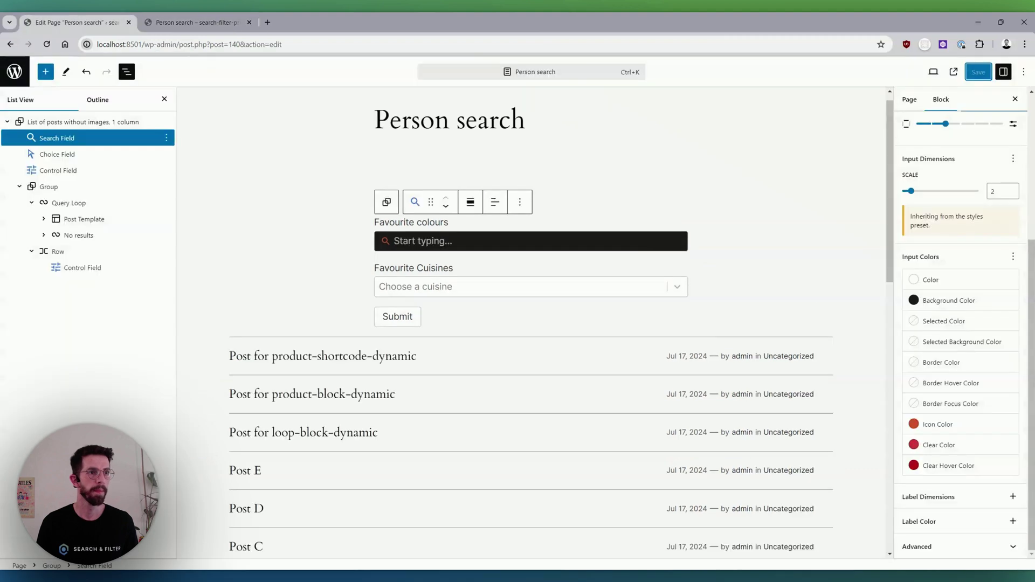
click(956, 343)
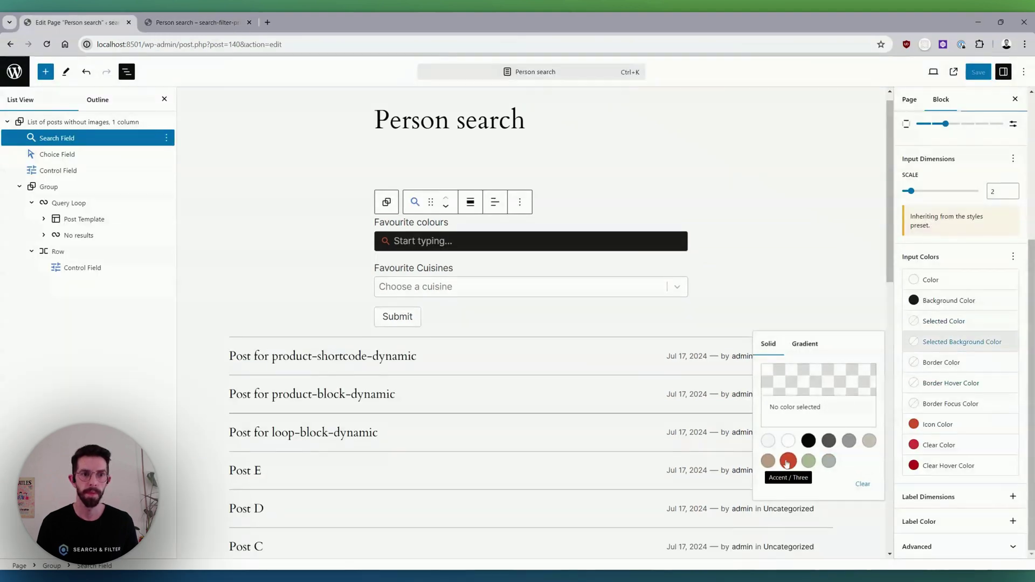
click(788, 461)
click(823, 377)
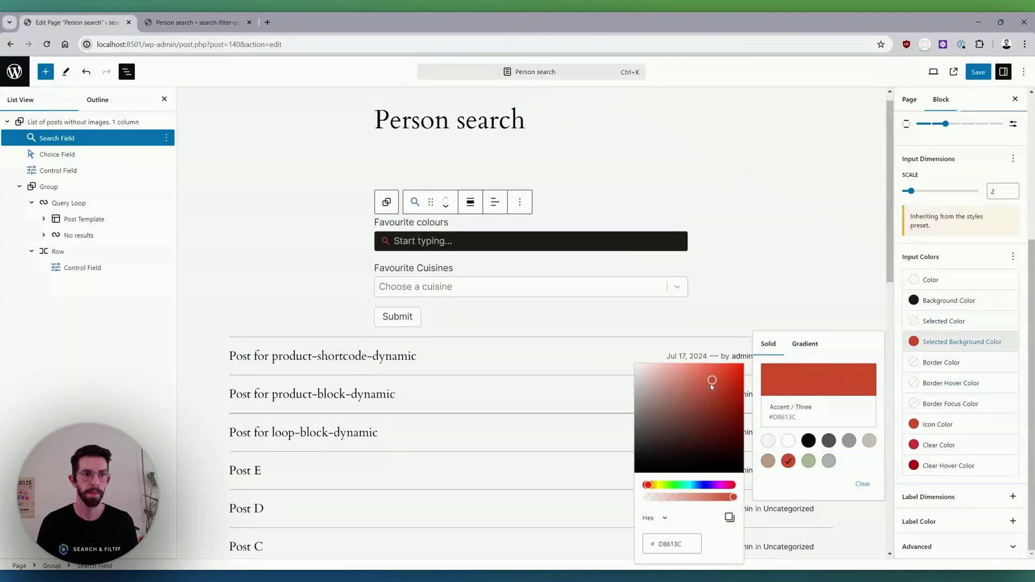
drag(712, 385, 713, 377)
- Make selected suggestion text white, save, and go to the live page
click(966, 321)
click(788, 395)
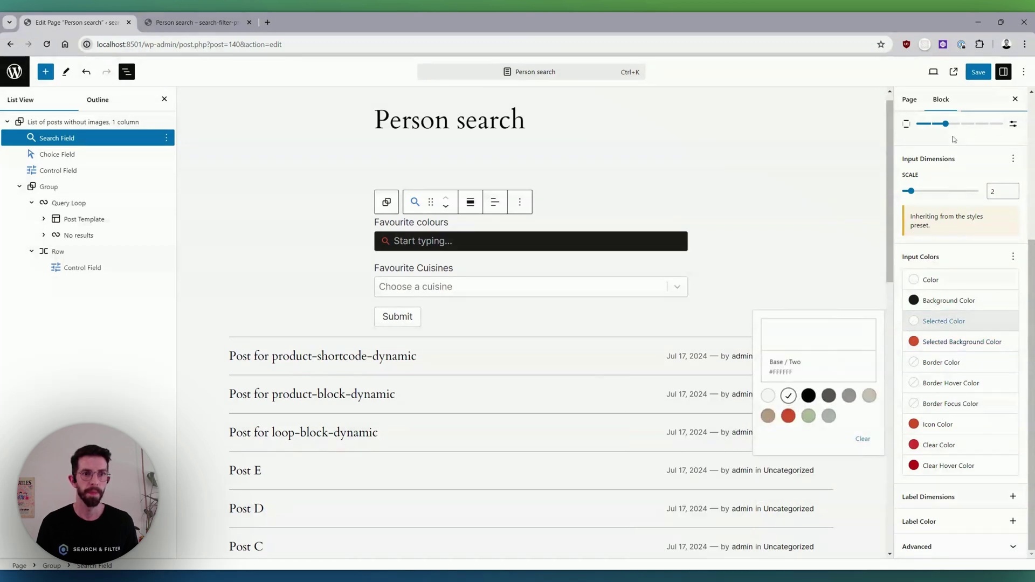
click(978, 72)
click(197, 22)
- Reload, type 'bl' and pick Black to check the red highlight, then clear the field
click(46, 47)
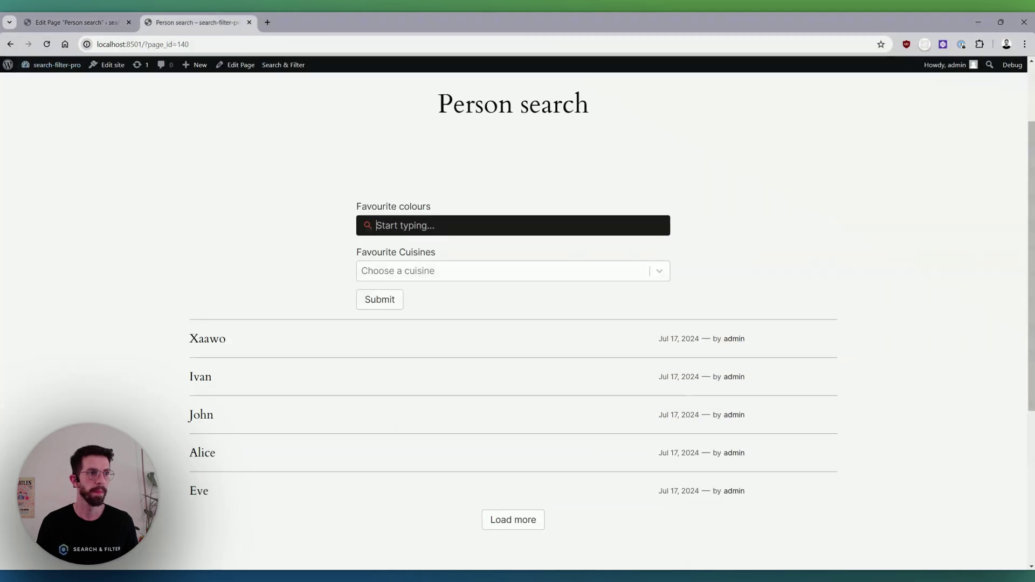
text(bl)
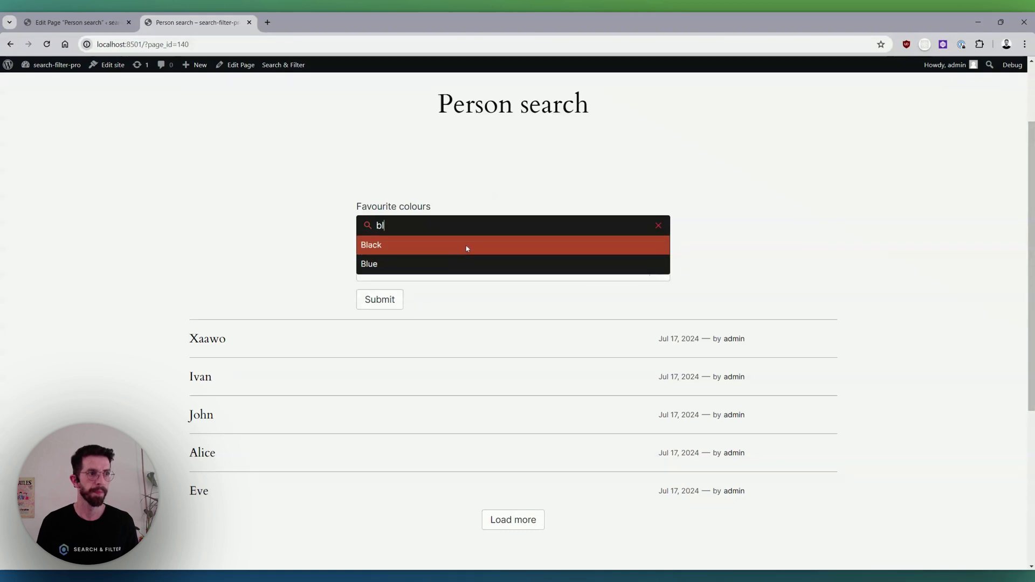
click(467, 249)
click(659, 225)
key(ctrl+Page_Up)
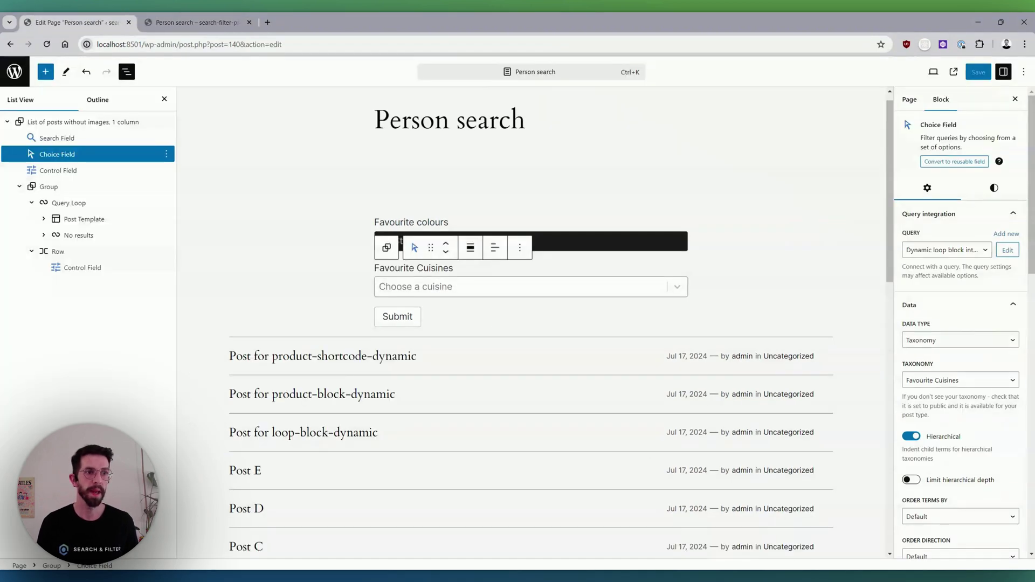
- Enable every Input Colors option in the Favourite Cuisines field's Styles tab
click(995, 188)
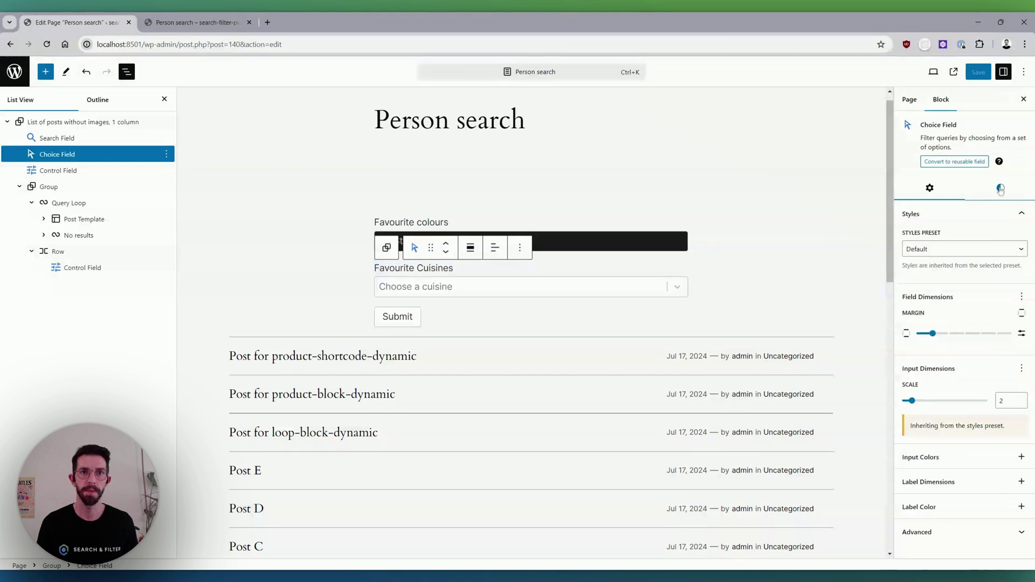
click(1020, 458)
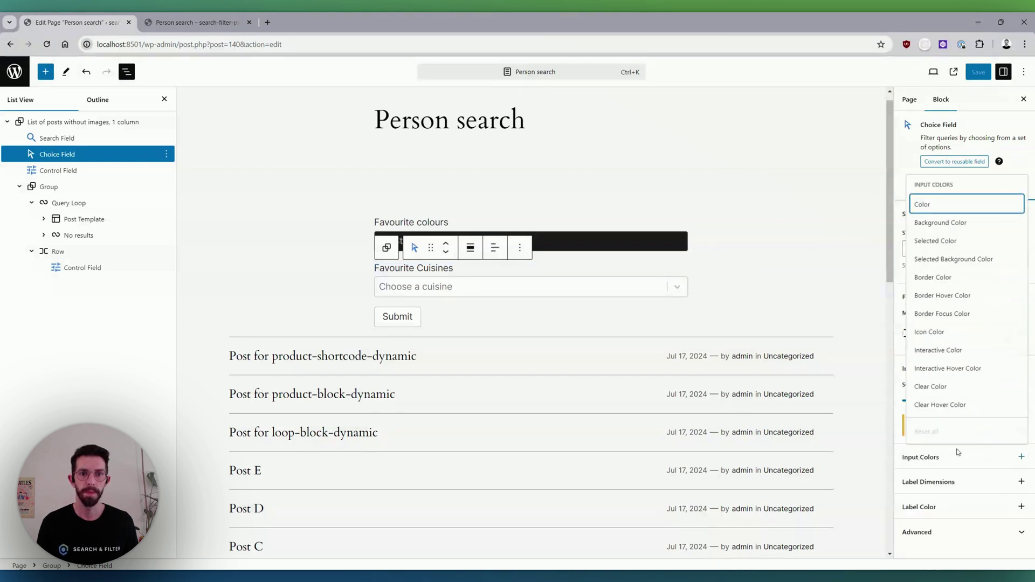
click(959, 208)
click(954, 240)
click(950, 259)
click(947, 277)
click(944, 312)
click(947, 332)
click(949, 350)
click(951, 368)
click(951, 387)
click(949, 405)
click(947, 423)
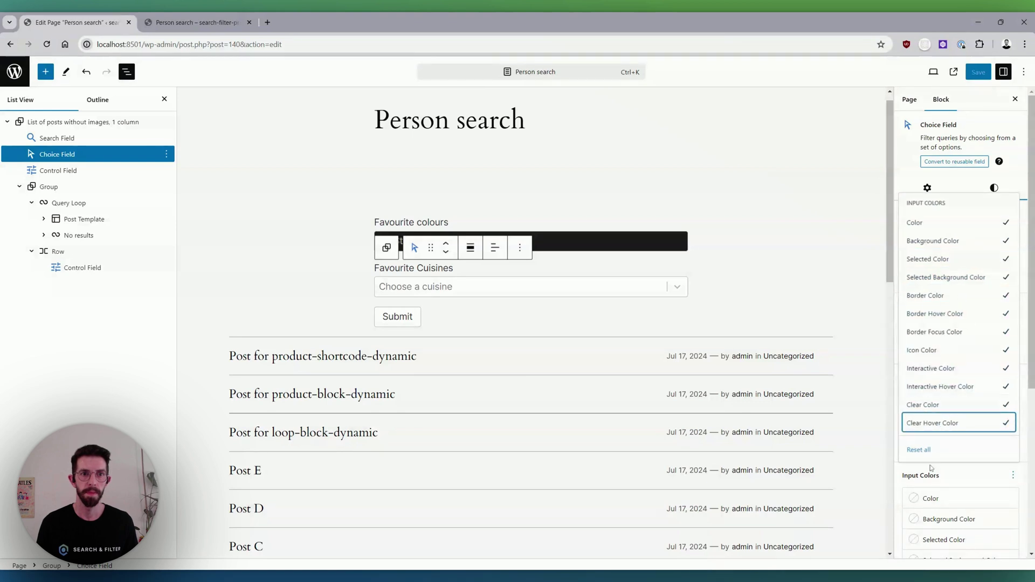
click(952, 480)
scroll(952, 480, down, 5)
- Give the Favourite Cuisines field a custom dark grey background and white text
click(949, 266)
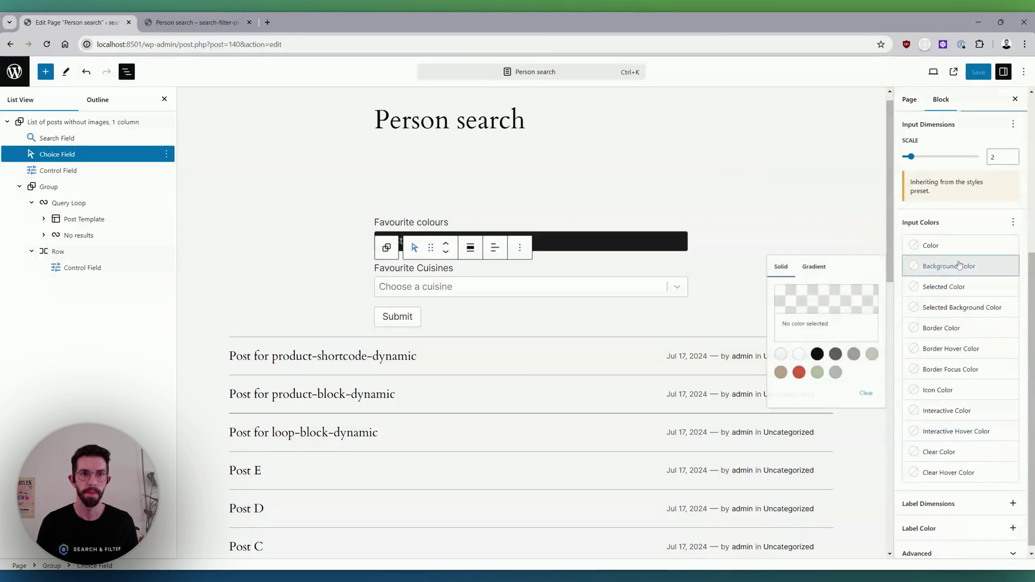
click(808, 365)
click(797, 305)
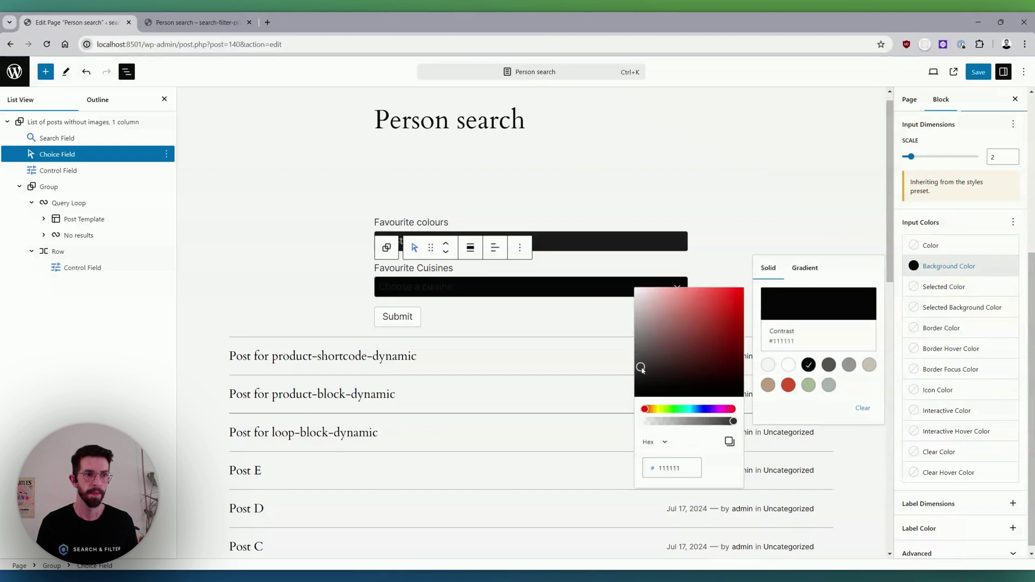
drag(624, 384, 622, 383)
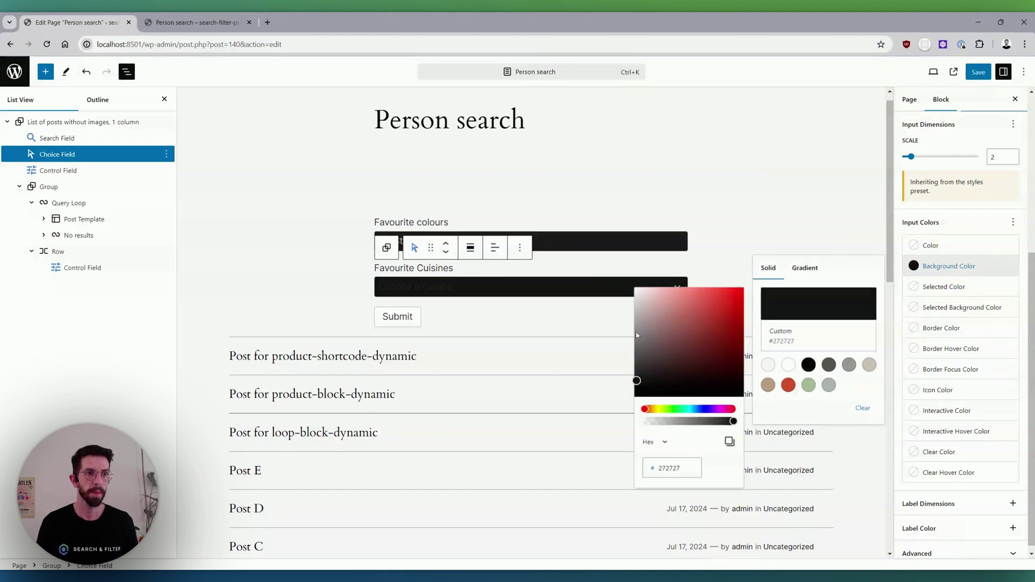
click(955, 257)
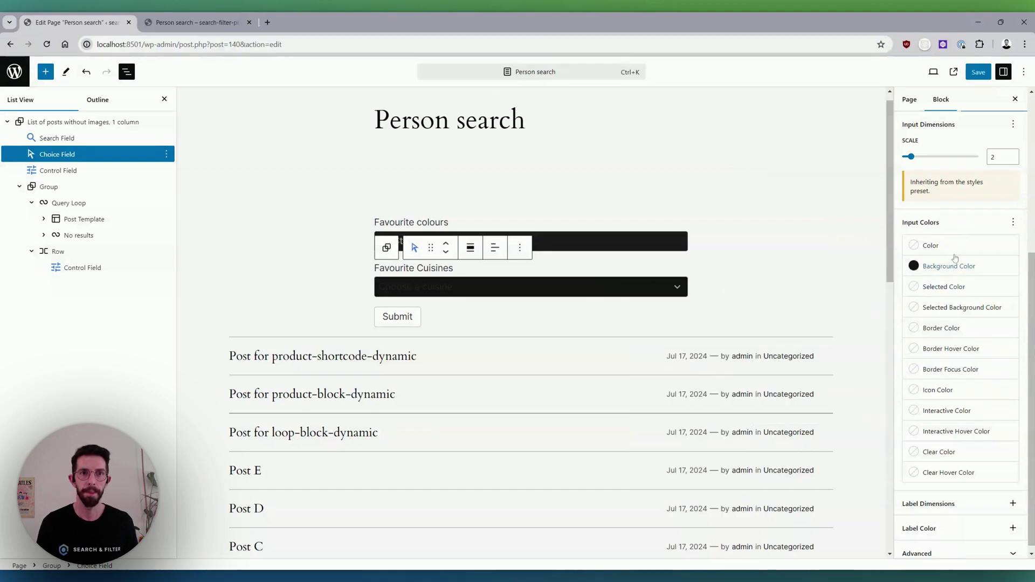
click(924, 254)
click(788, 320)
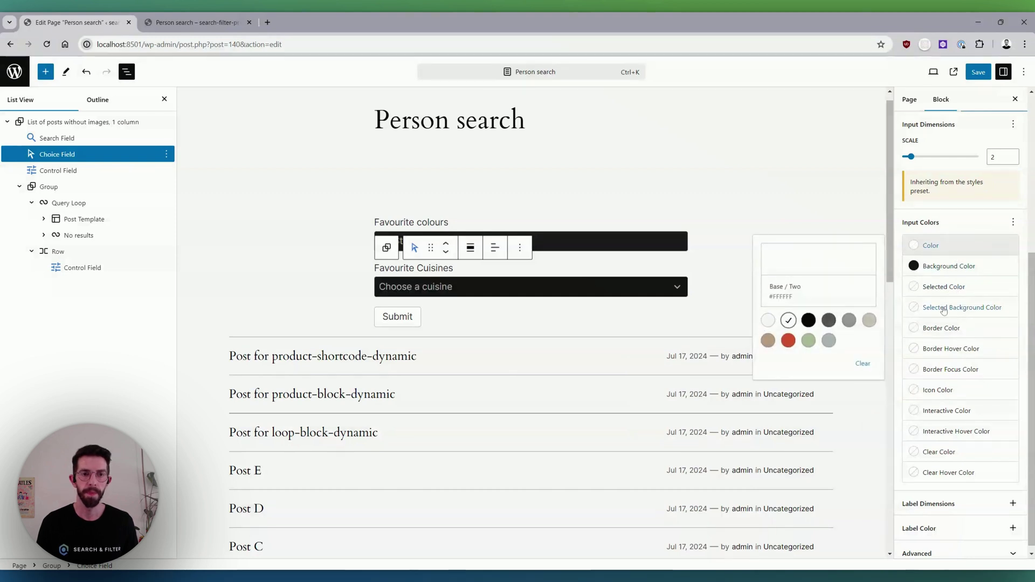
- Make selected options red-backed with white text
click(954, 307)
click(788, 426)
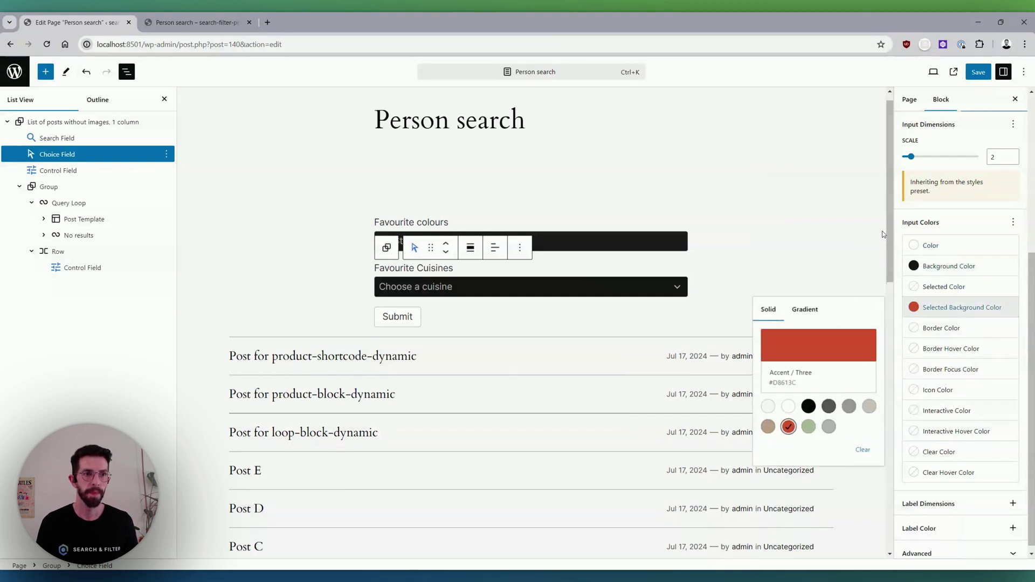
click(952, 287)
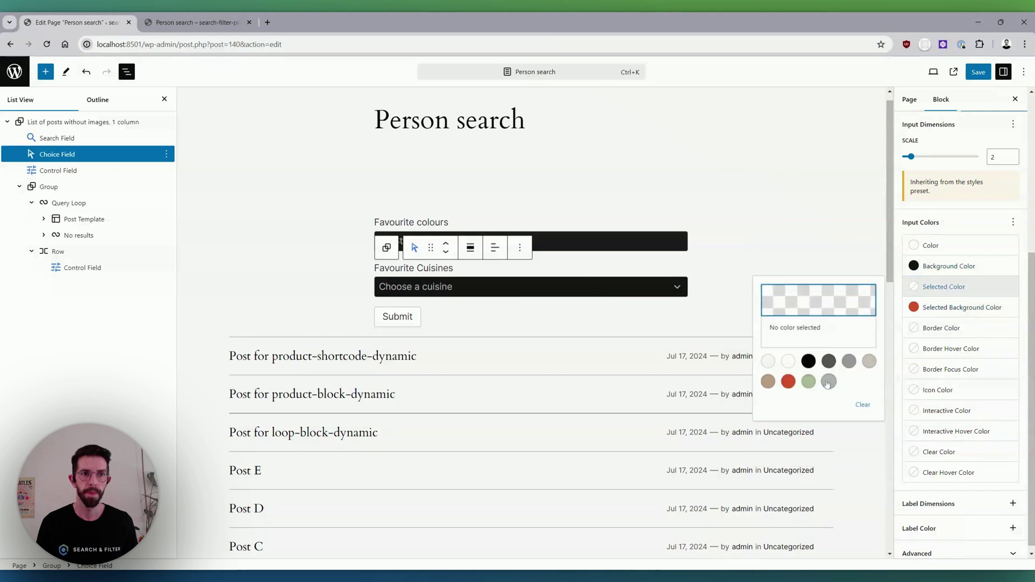
click(788, 362)
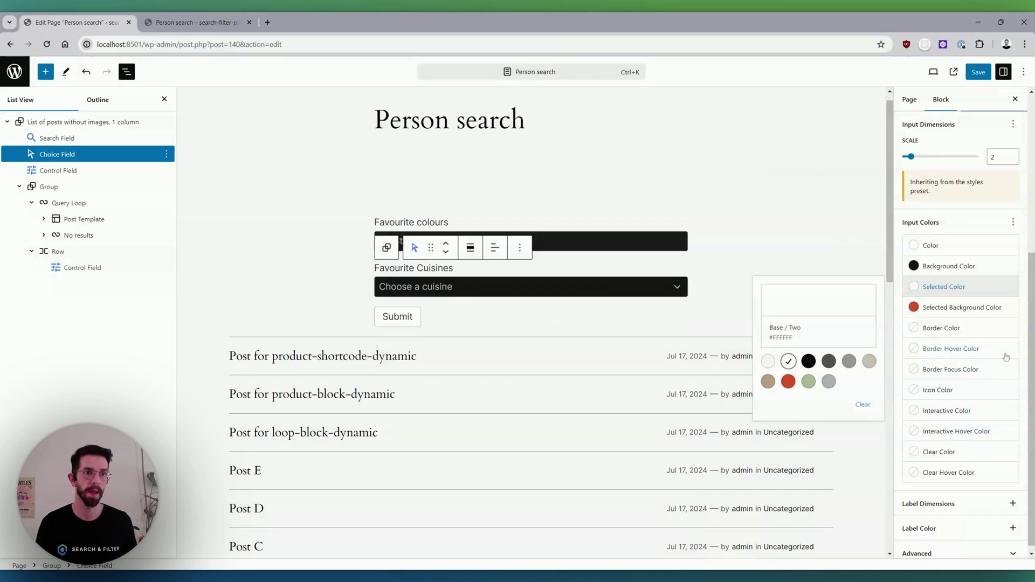
- Set Interactive Color to white and Interactive Hover to light grey #D2D2D2
click(948, 411)
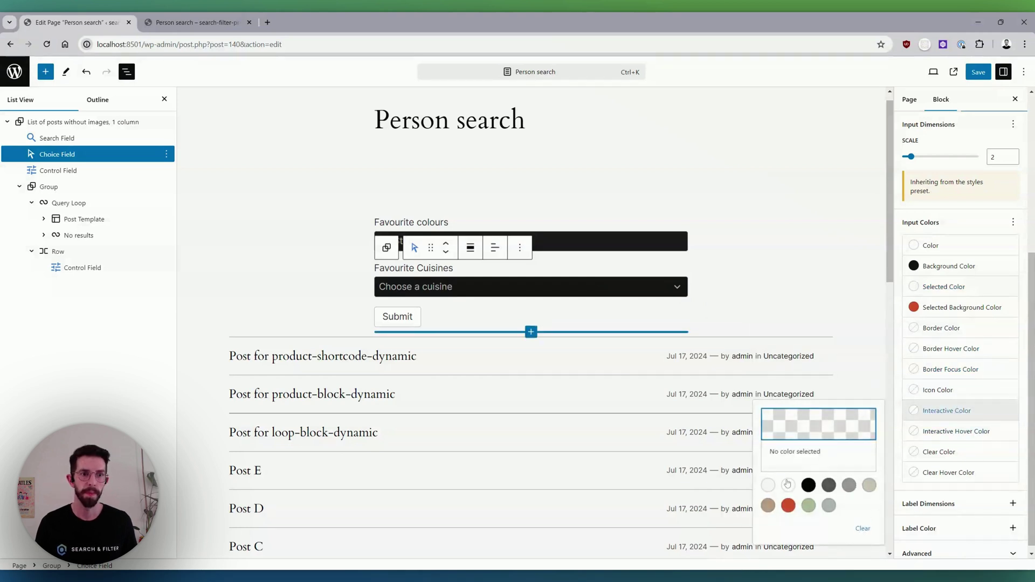
click(788, 484)
click(956, 430)
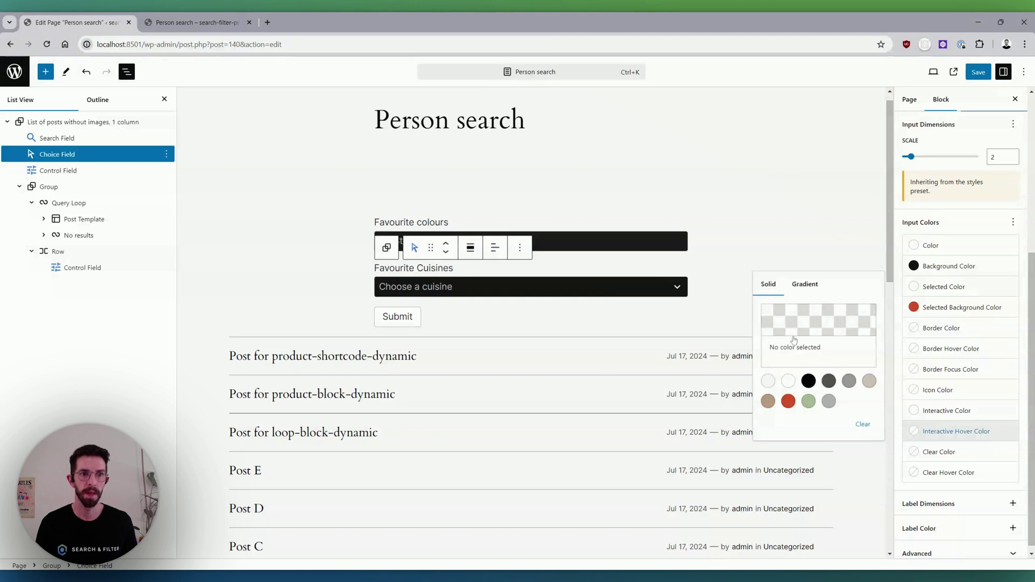
click(768, 381)
click(775, 328)
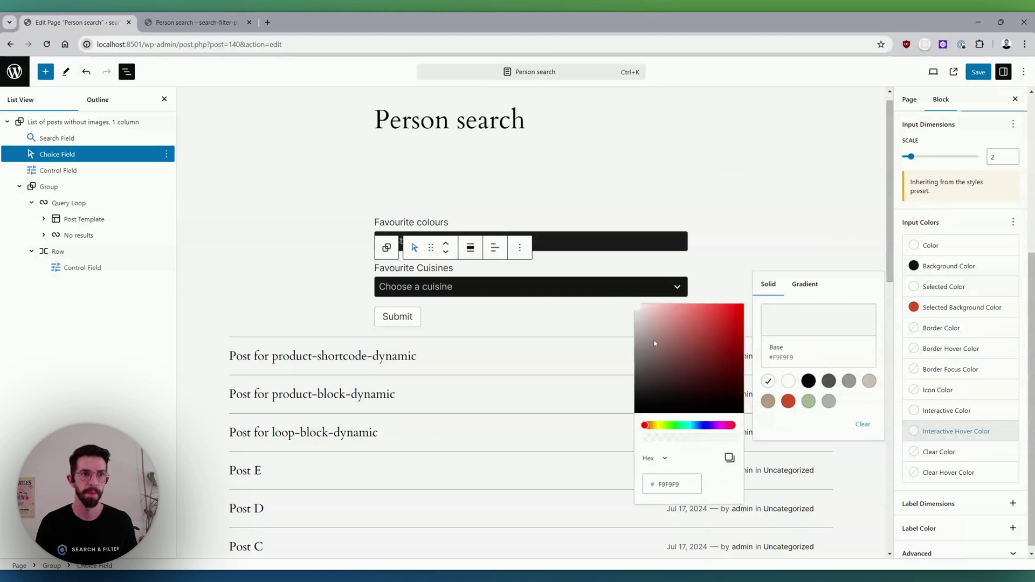
drag(650, 339, 636, 323)
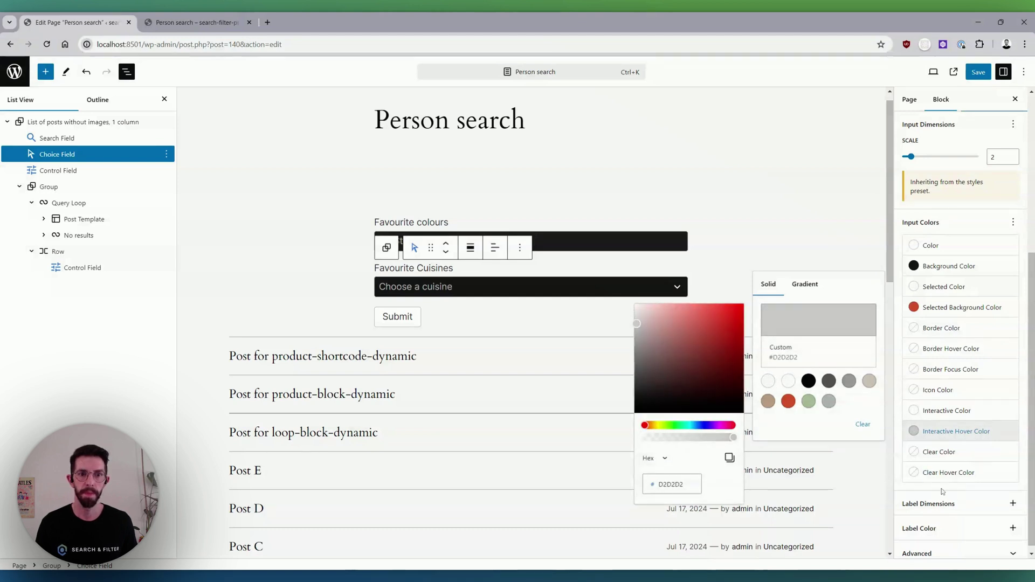
click(942, 492)
- Set the cuisine field's Clear Color to a custom bright red
click(941, 452)
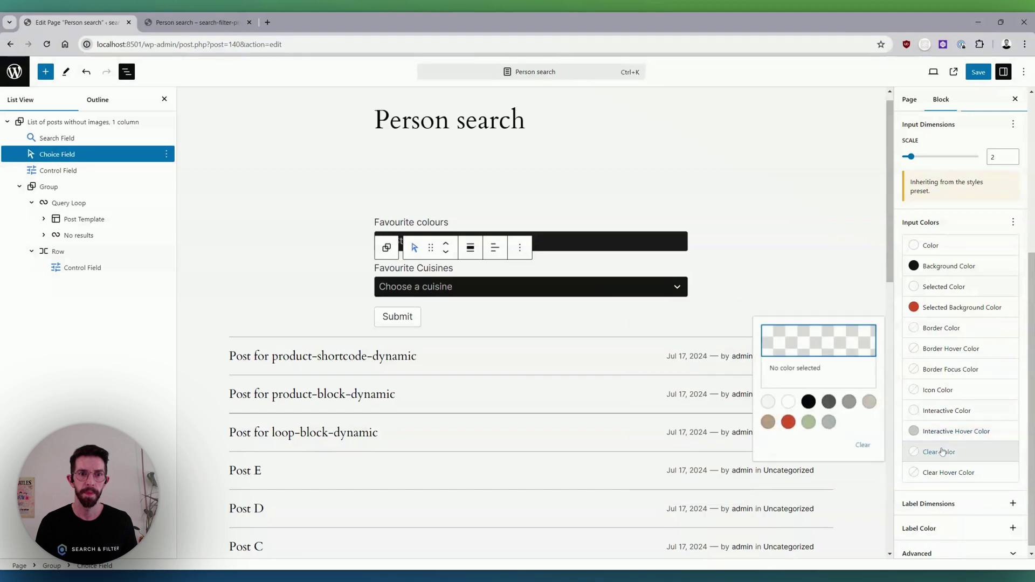
click(787, 421)
click(802, 355)
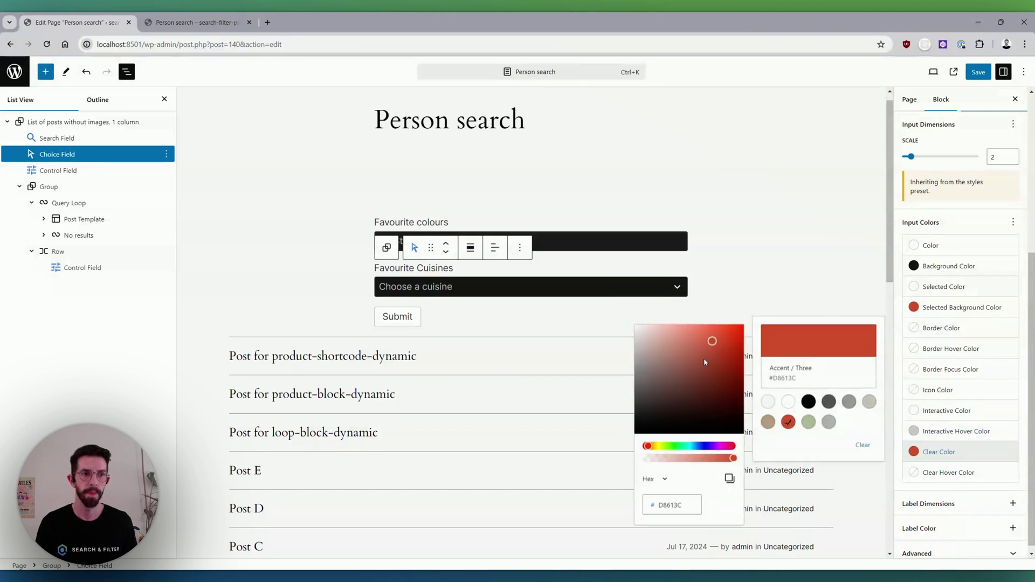
mouse_move(704, 362)
mouse_down()
mouse_move(751, 311)
mouse_move(717, 360)
mouse_up()
click(654, 447)
drag(644, 449, 644, 447)
click(707, 333)
- Set Clear Hover to deep red #AC2A2A and save the page
click(941, 474)
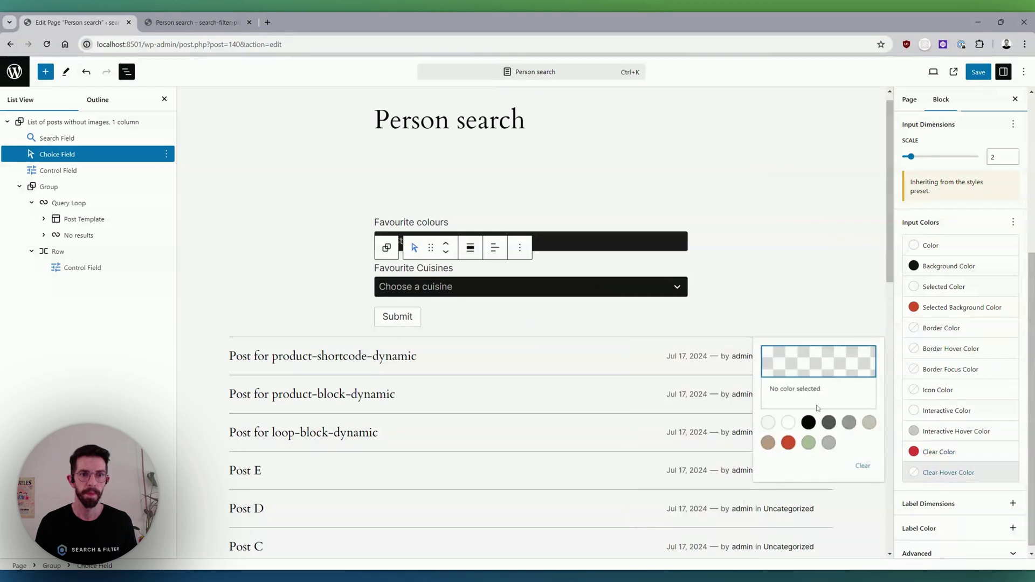
click(788, 443)
click(794, 359)
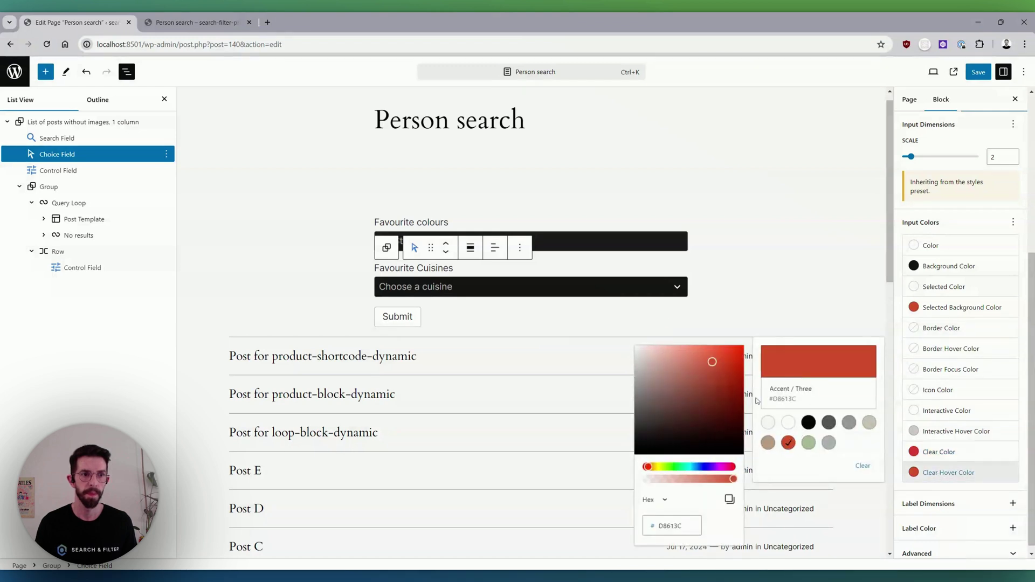
click(726, 355)
drag(653, 471, 645, 467)
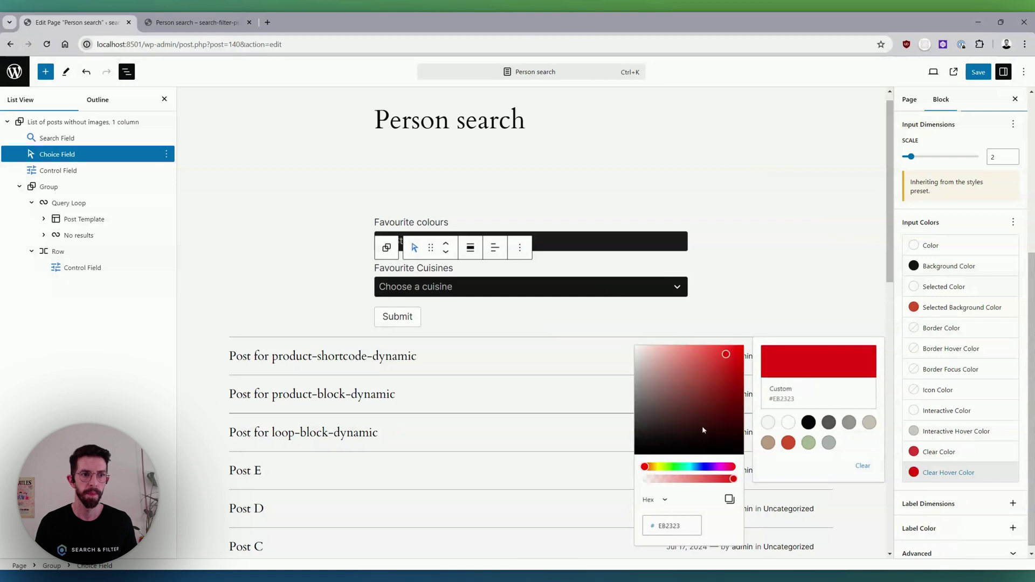
drag(705, 409, 717, 383)
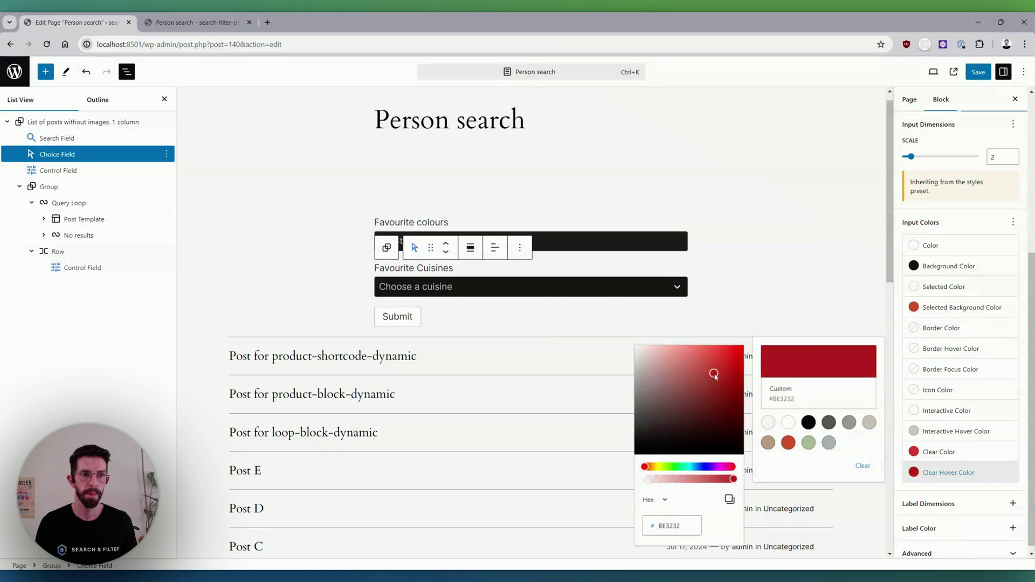
click(984, 490)
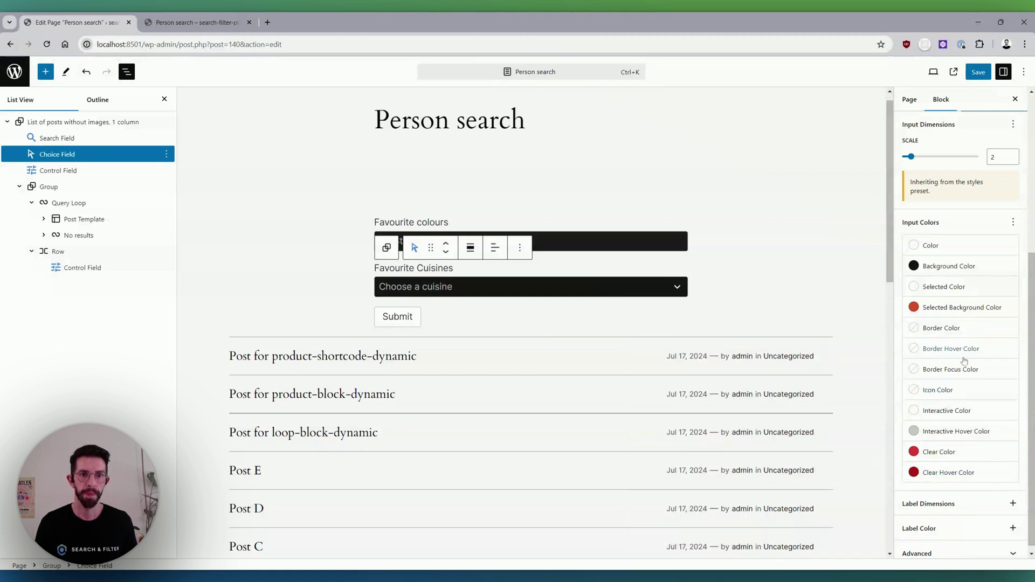
click(978, 72)
click(194, 22)
click(47, 44)
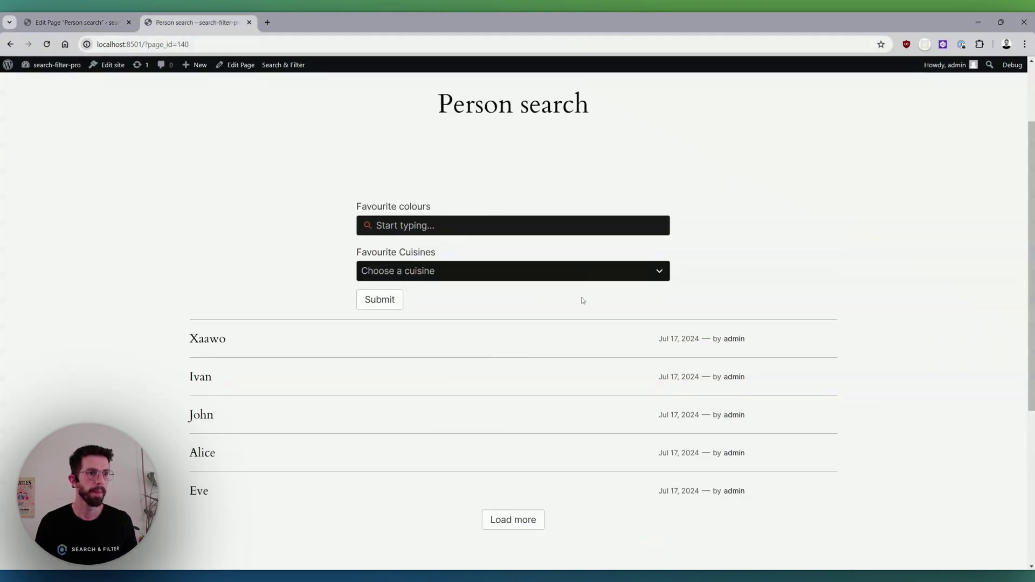
click(582, 271)
key(shift+Tab)
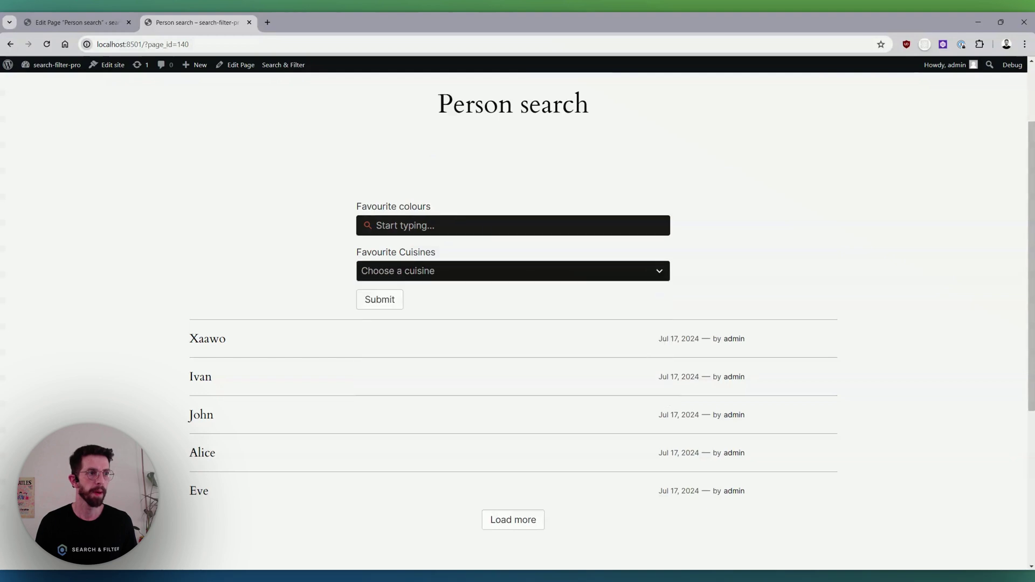
text(b)
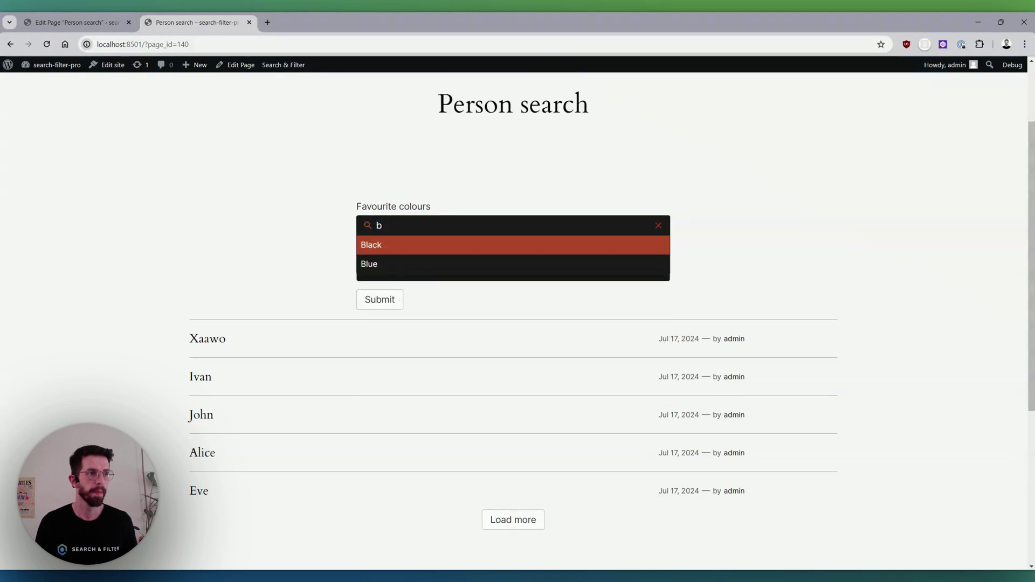
key(Down)
key(Return)
key(Tab)
click(178, 117)
key(ctrl+shift+Tab)
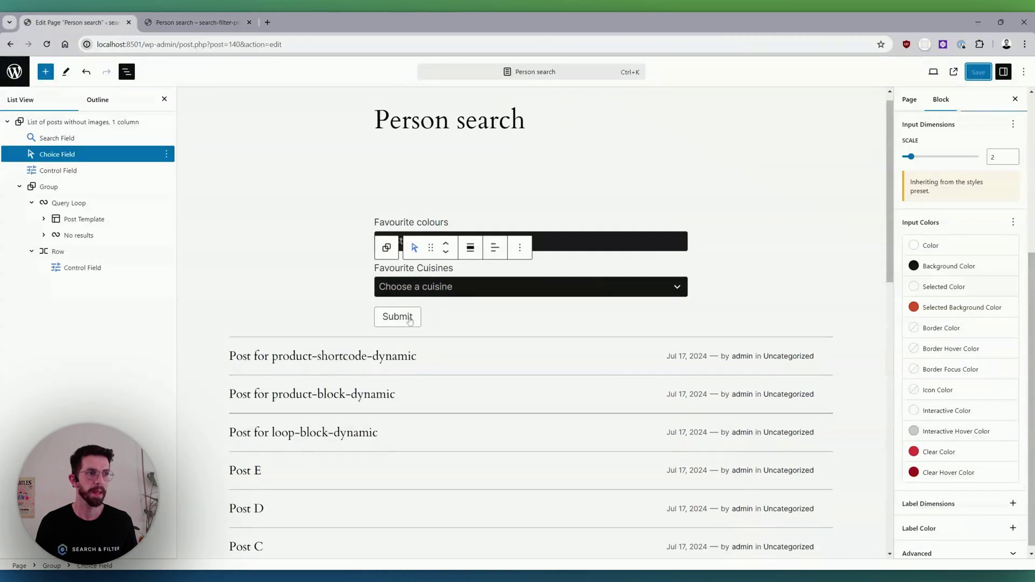
- Select the Submit control block and enable its Input Colors options
click(405, 319)
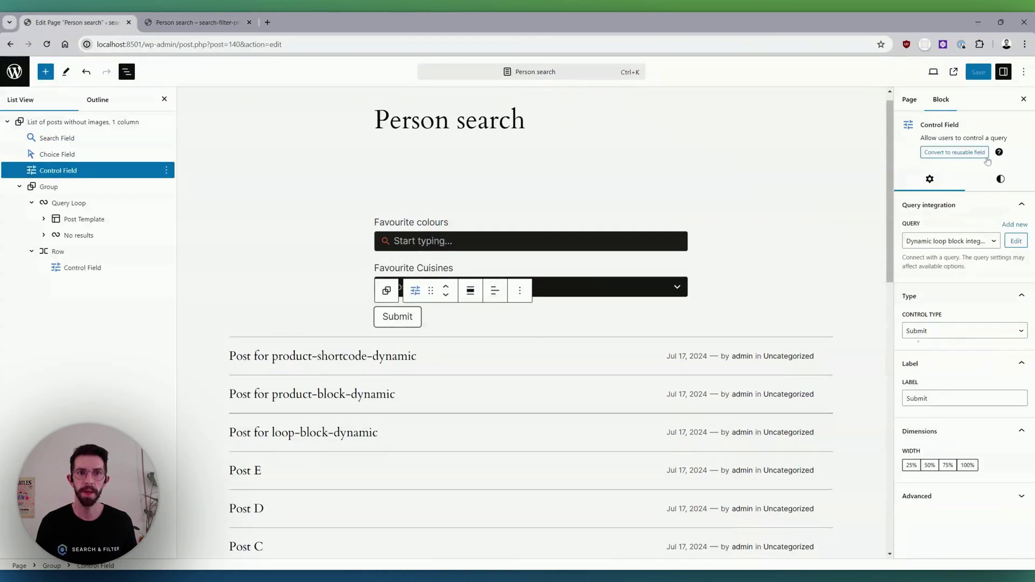
click(1000, 179)
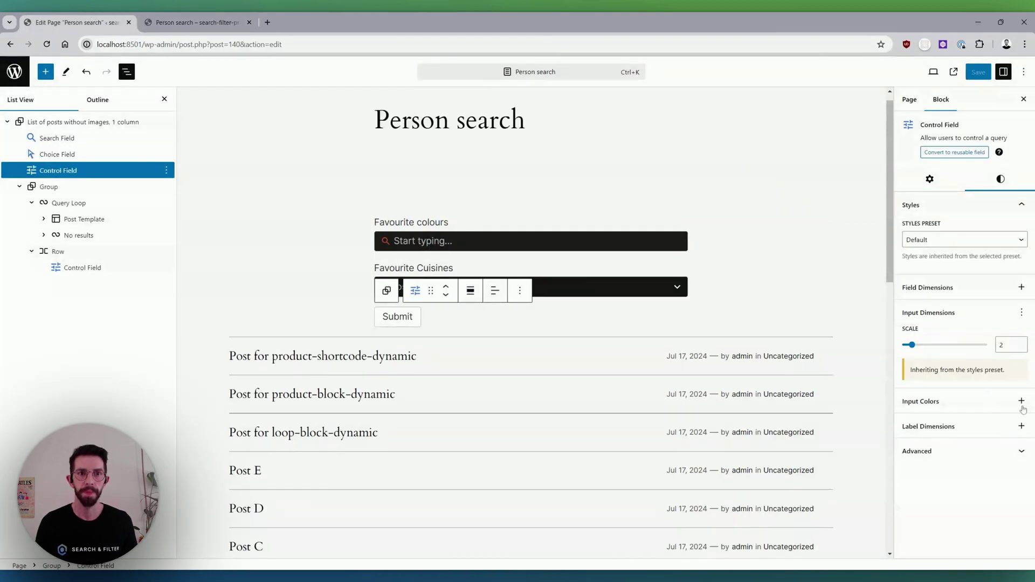
click(1021, 403)
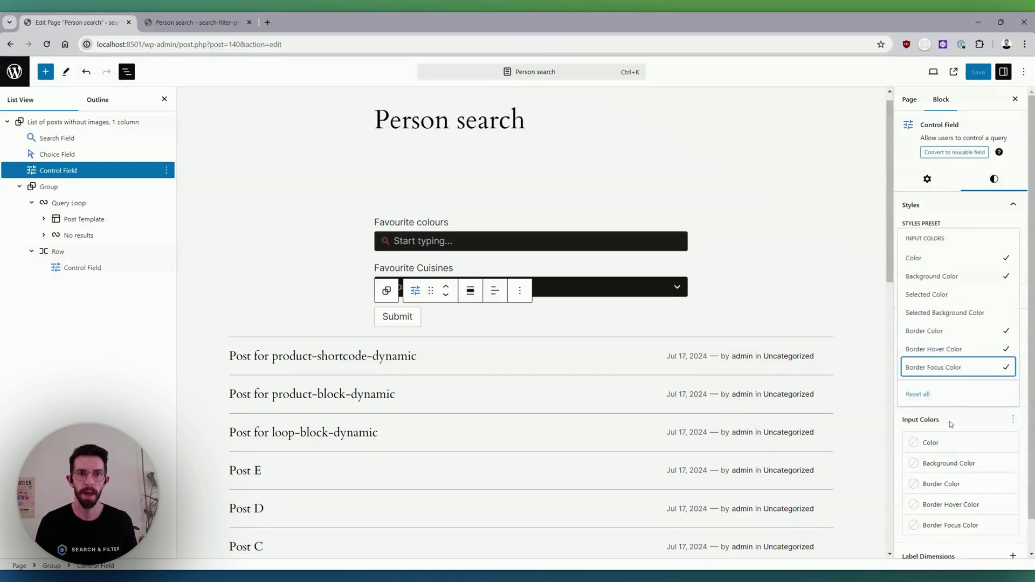
click(955, 422)
scroll(959, 420, down, 1)
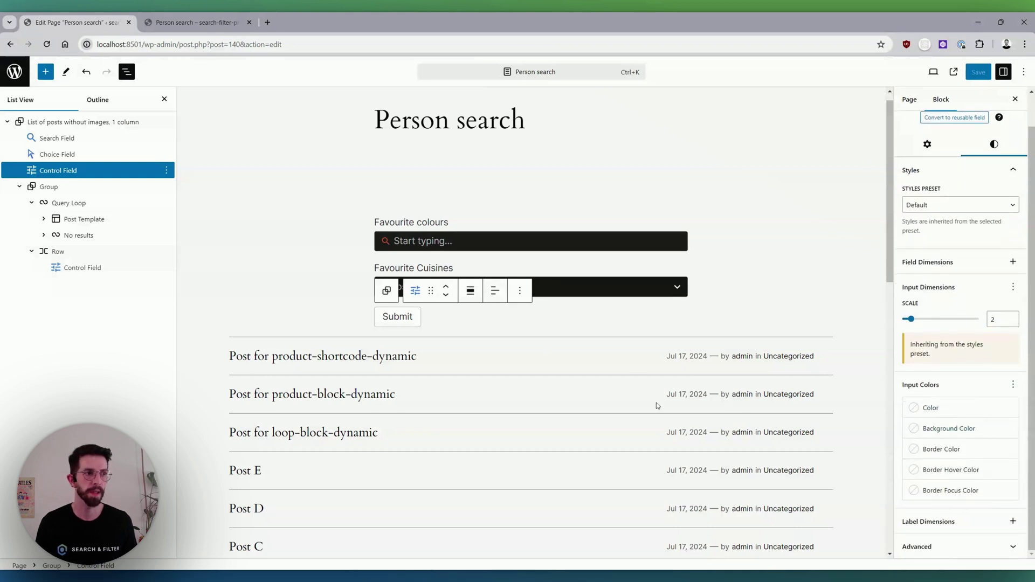
- Give the Submit button a #272727 dark grey background and white text
click(950, 428)
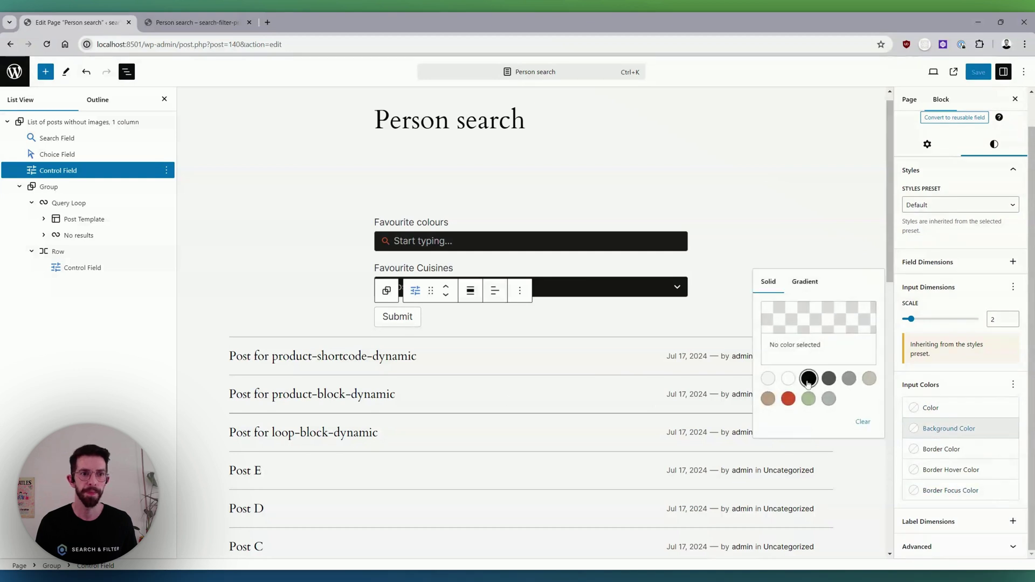
click(808, 378)
click(817, 317)
drag(654, 376, 636, 394)
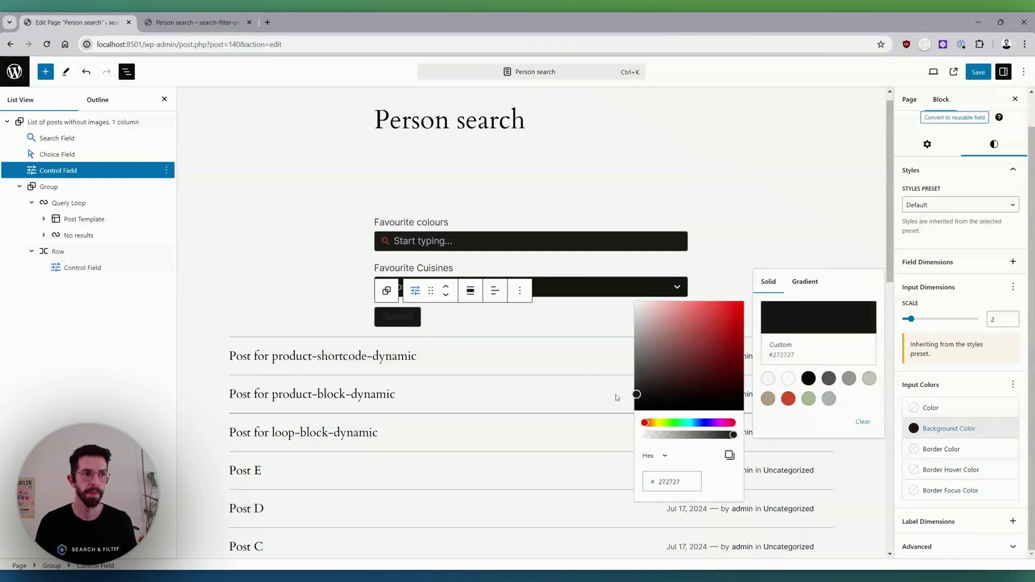
click(950, 405)
click(788, 487)
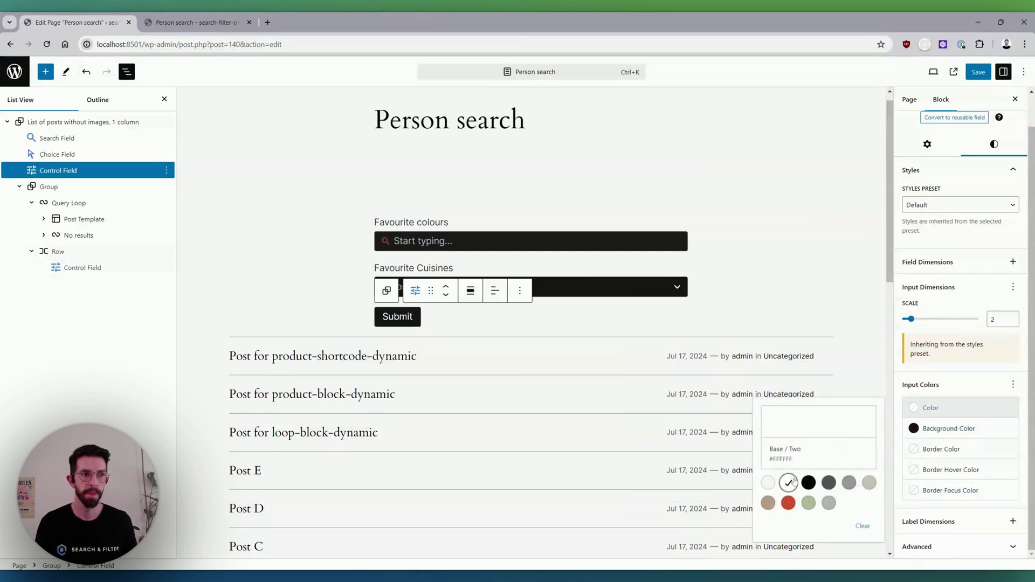
- Set a dark grey border, red focus border and light grey hover border, then save
click(951, 450)
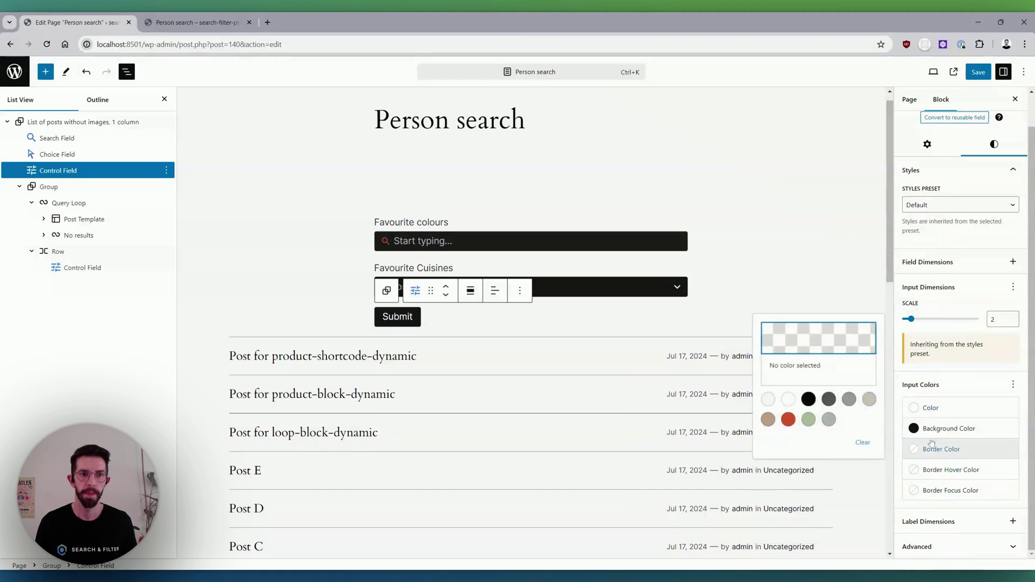
click(788, 419)
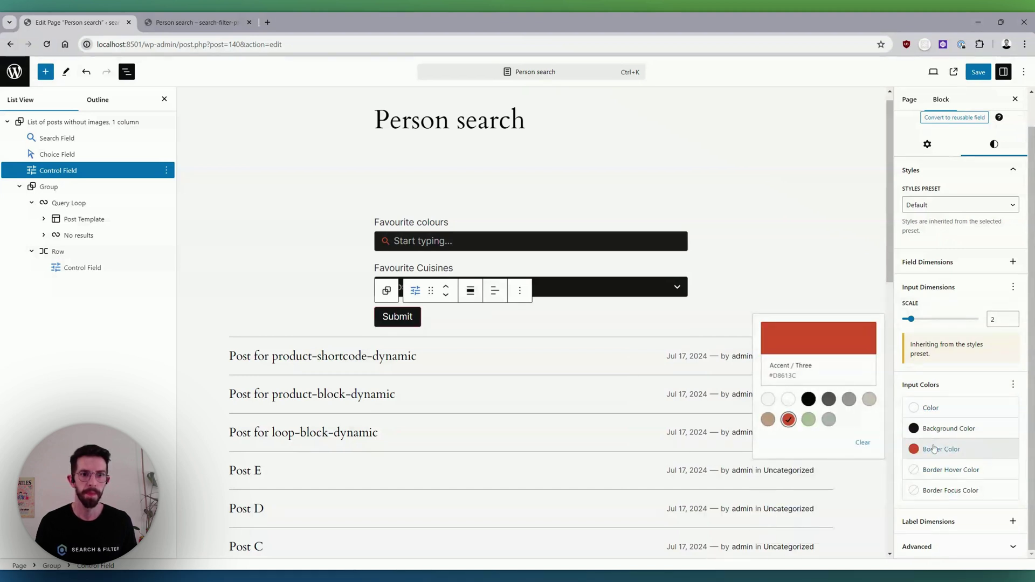
click(934, 449)
click(830, 399)
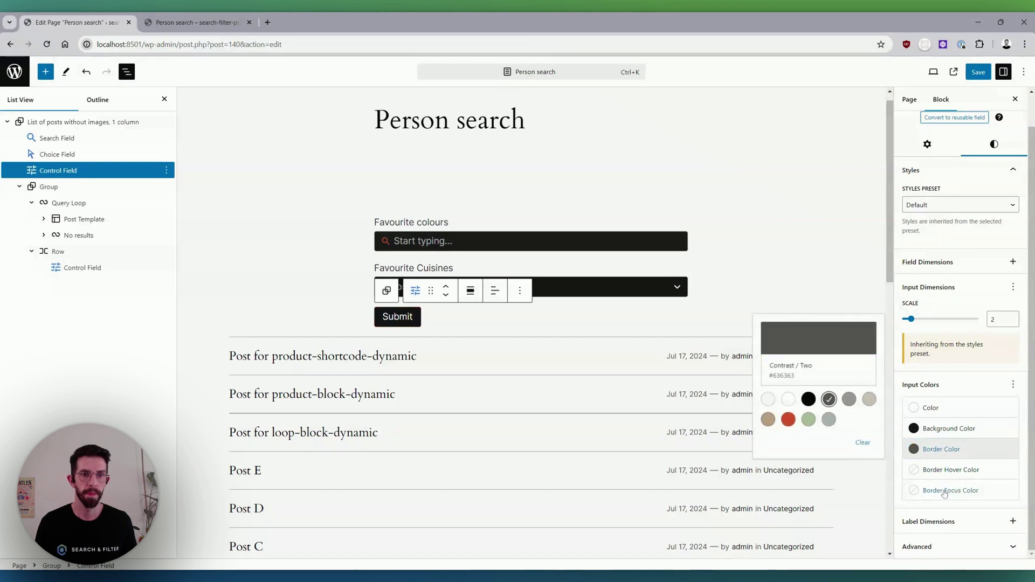
click(944, 491)
click(788, 461)
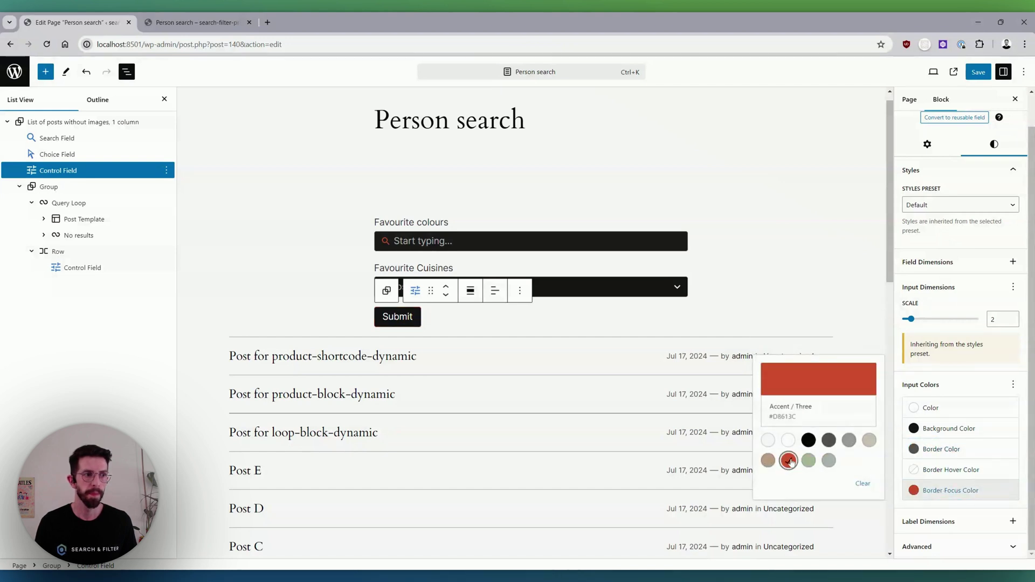
click(922, 469)
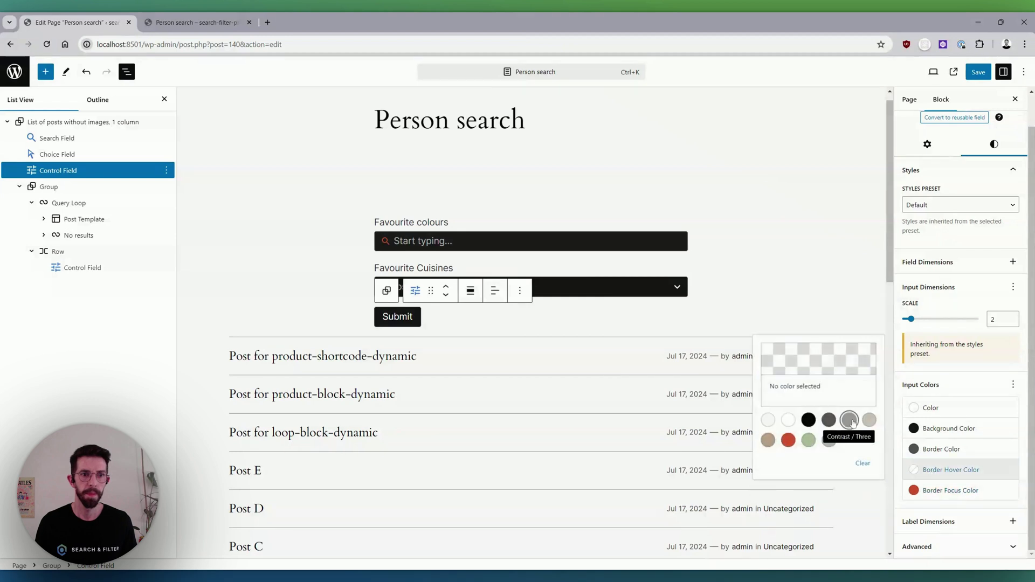
click(850, 421)
click(978, 72)
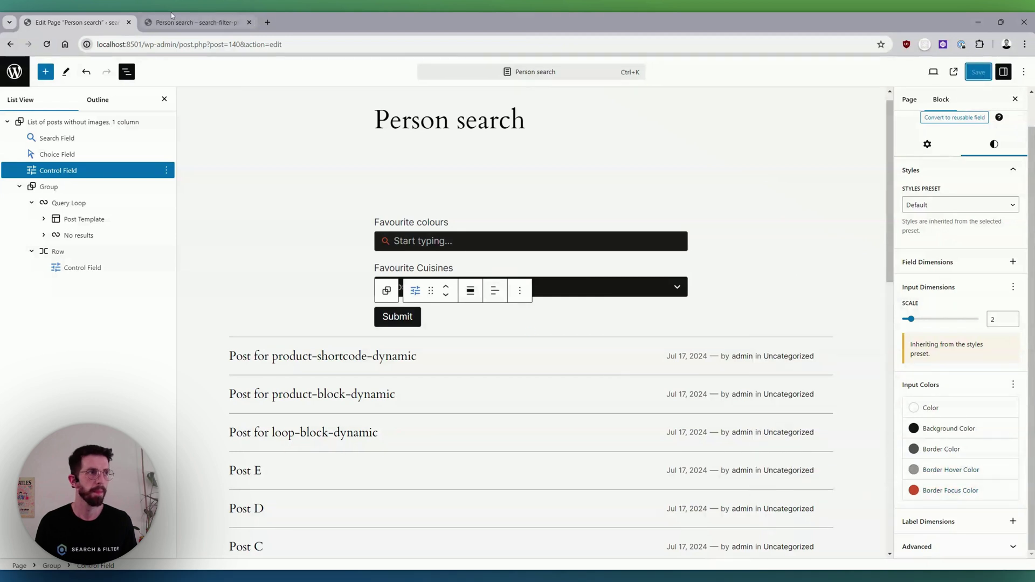
- Check the Submit button's red focus border live, then select the form Group in the editor
click(197, 22)
click(373, 300)
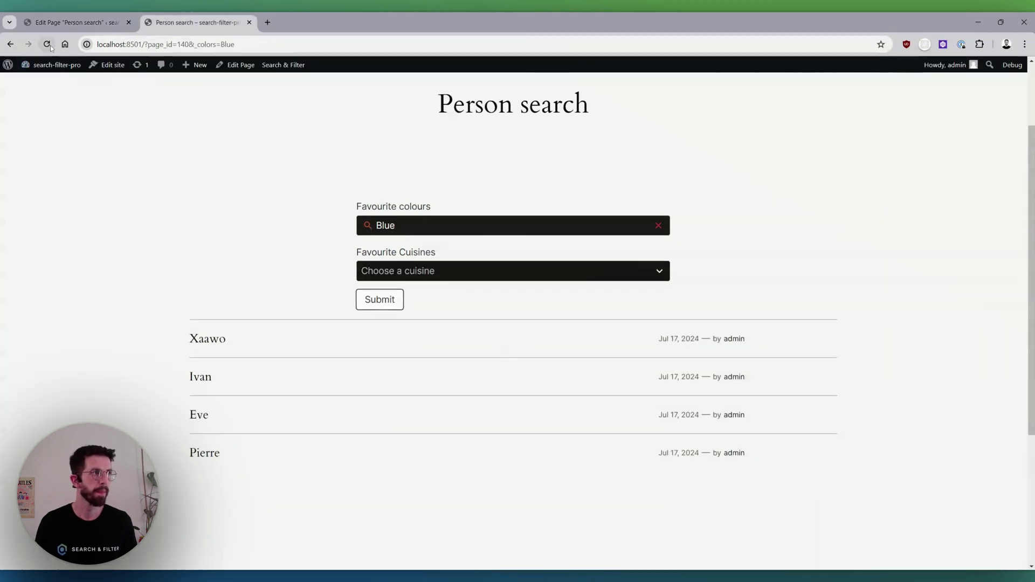
click(397, 300)
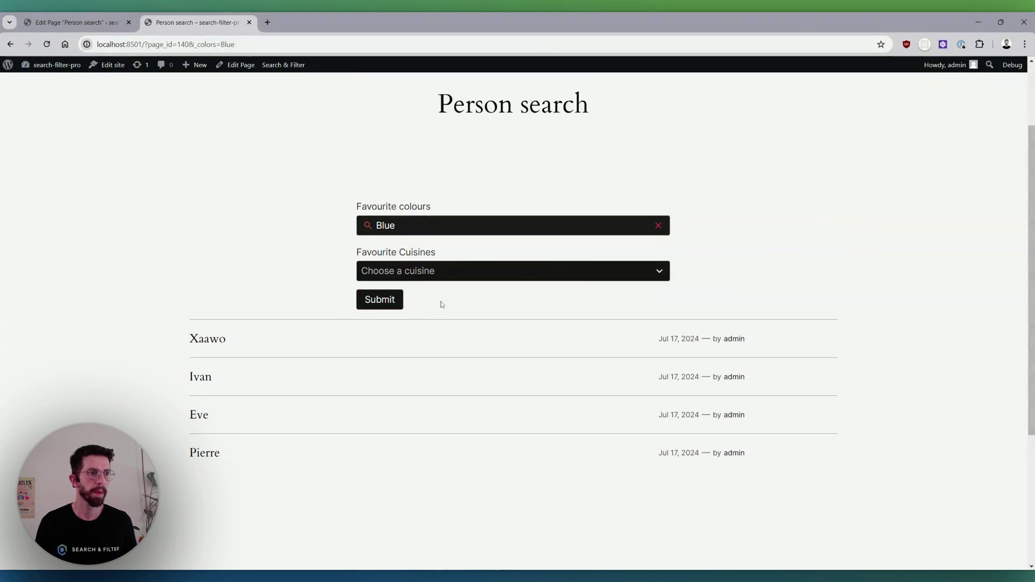
click(63, 22)
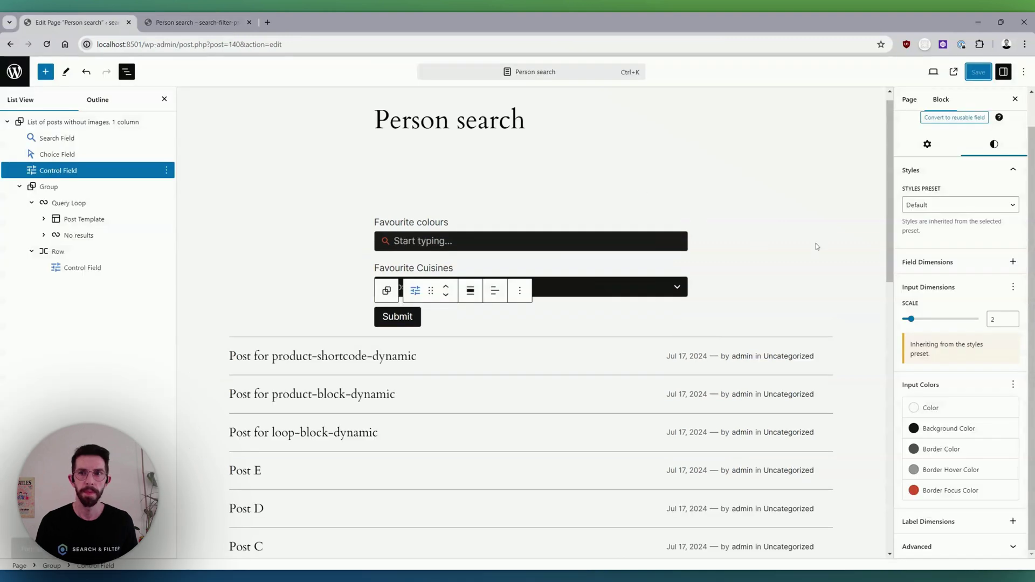
key(ctrl+Tab)
click(58, 22)
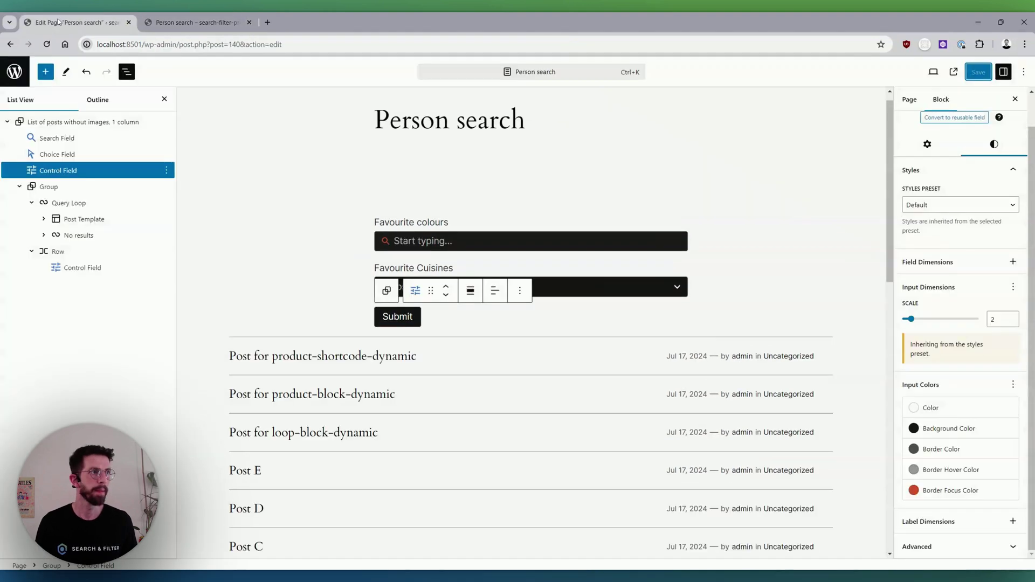
click(769, 212)
- Raise the Favourite colours search field's input scale from 2 to 4
click(465, 225)
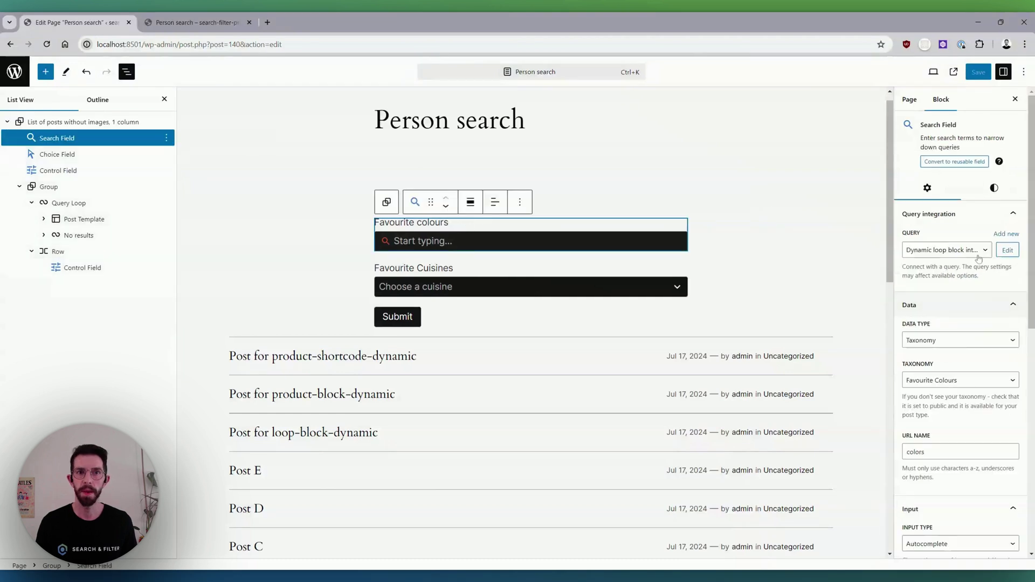
click(982, 197)
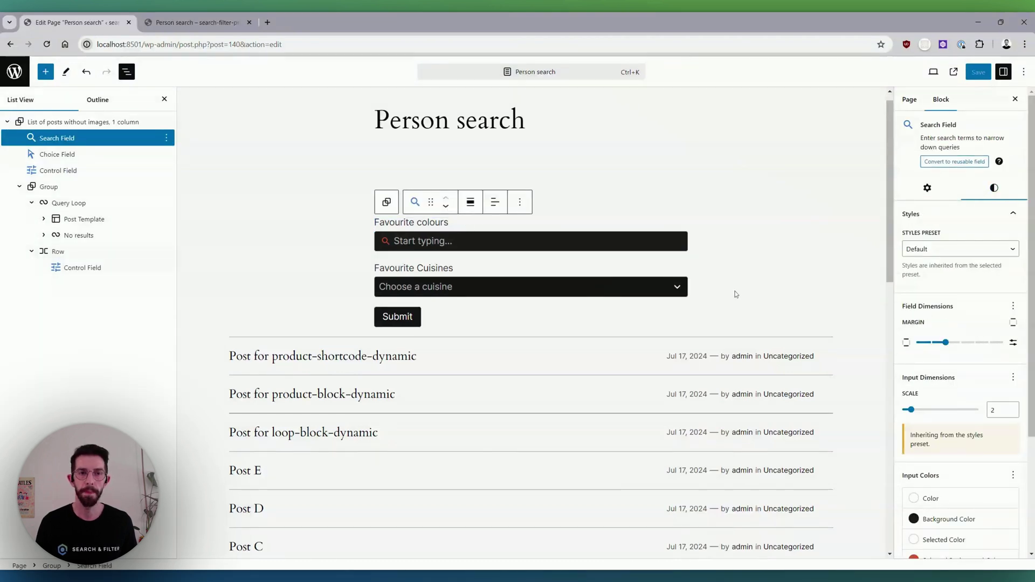
scroll(965, 327, down, 2)
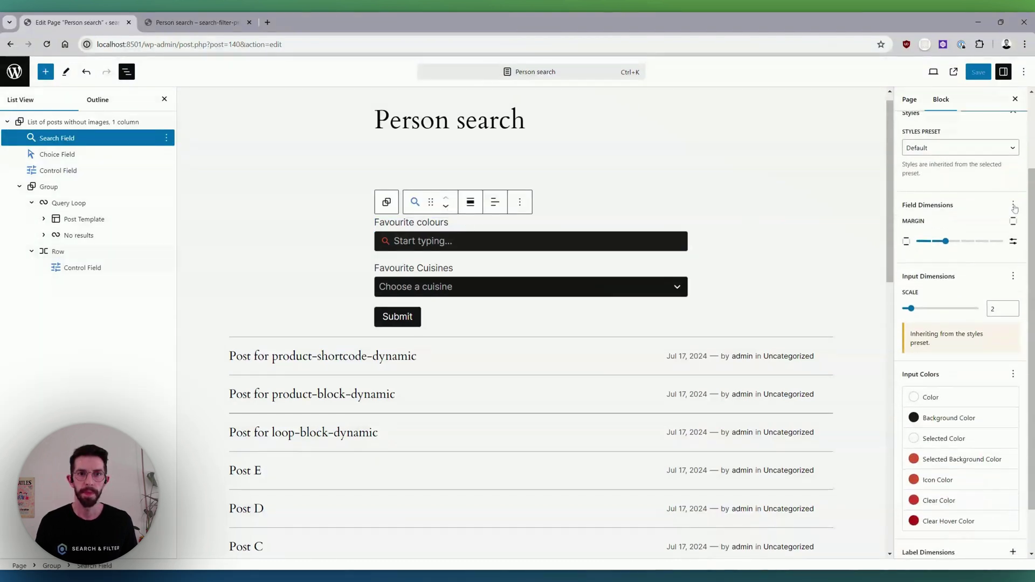
click(1013, 204)
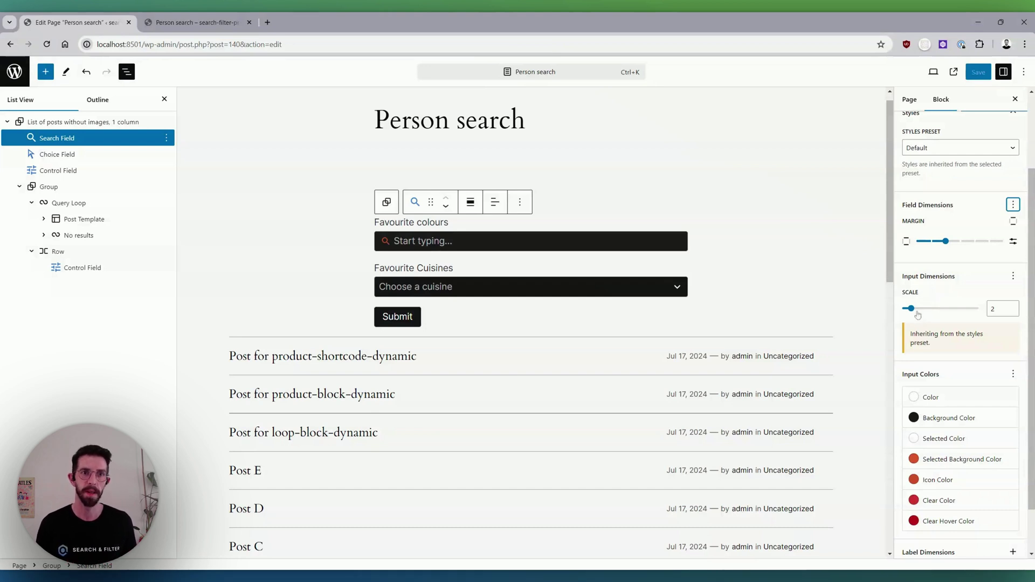
drag(909, 310, 927, 308)
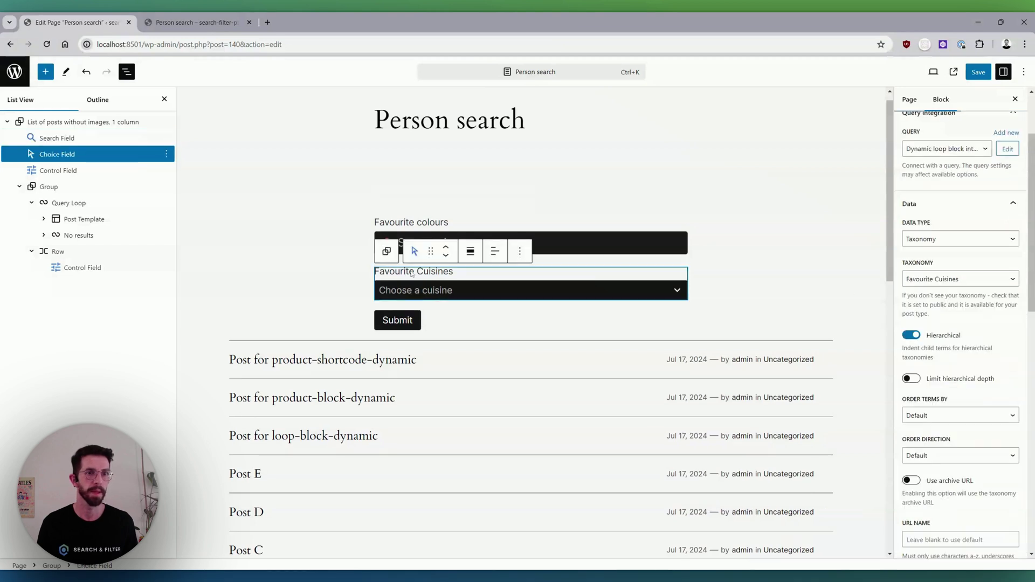
- Raise the cuisines dropdown's and Submit button's input scale to 4
scroll(959, 227, up, 3)
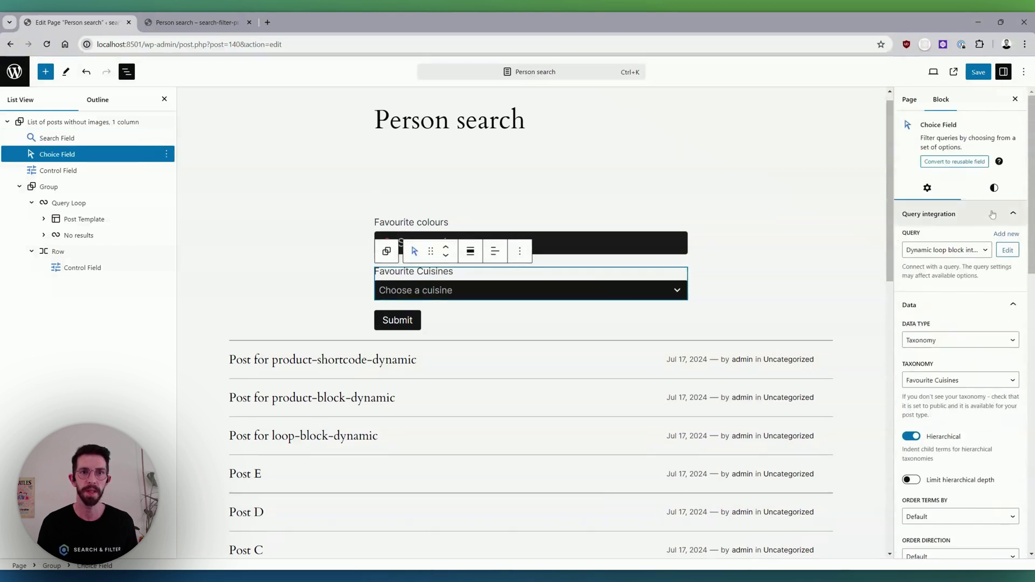
click(993, 188)
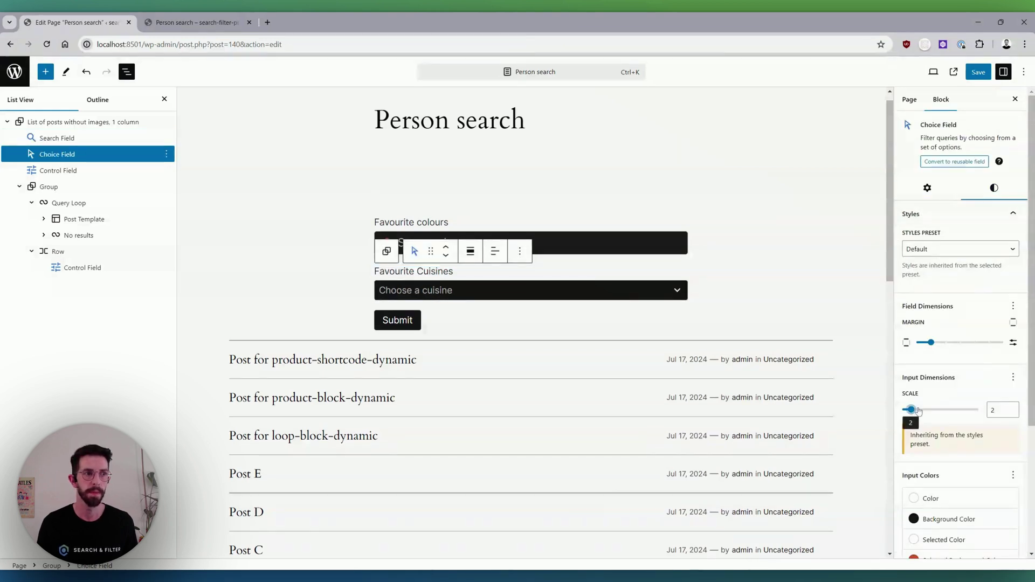
drag(911, 410, 916, 411)
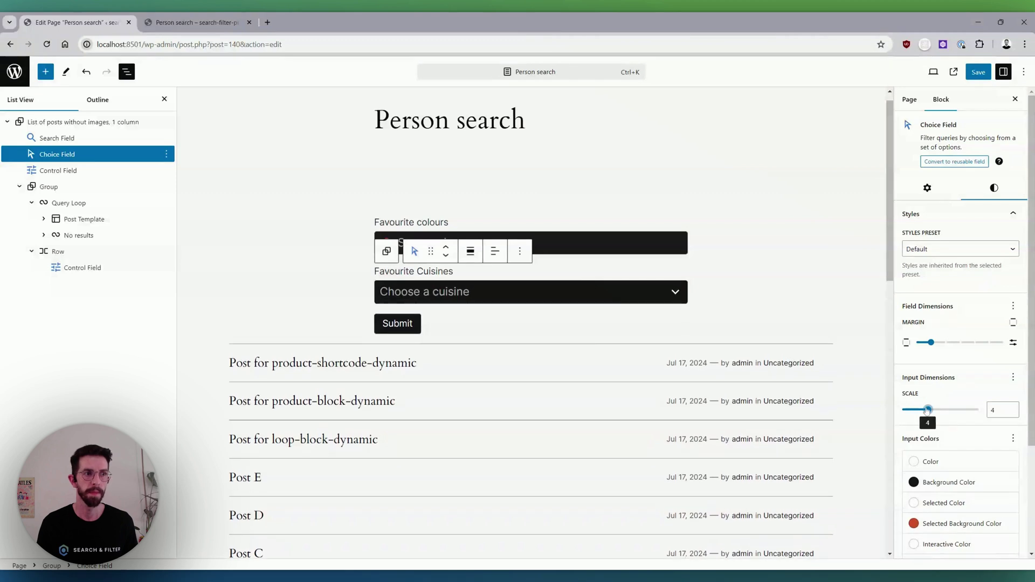
click(404, 324)
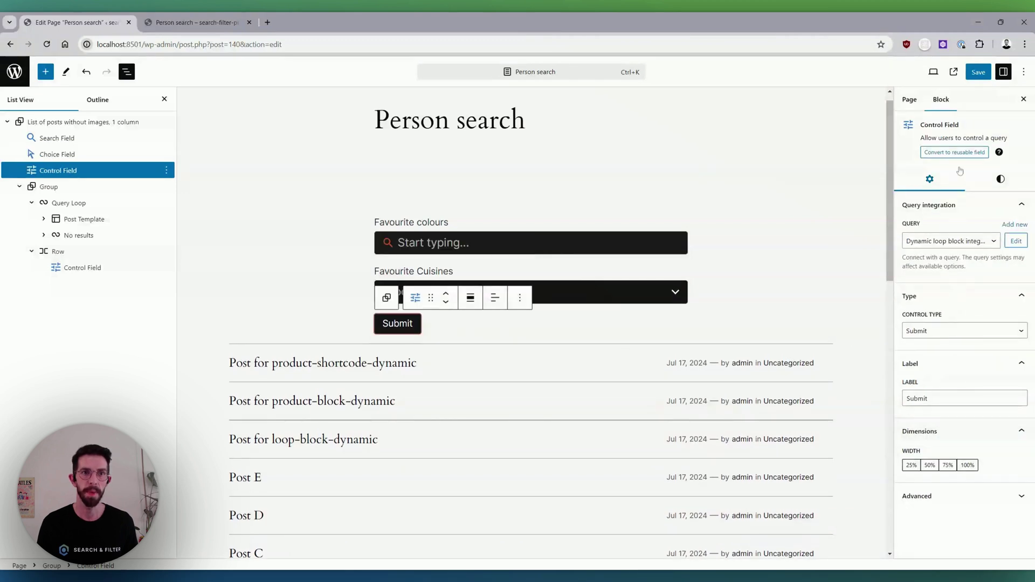
click(1000, 179)
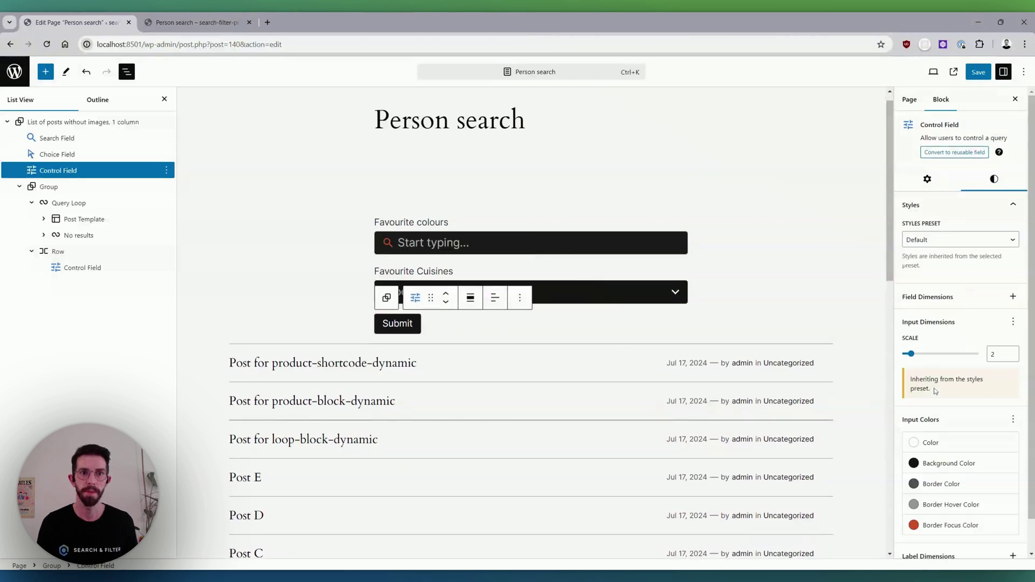
click(915, 356)
drag(921, 355, 930, 355)
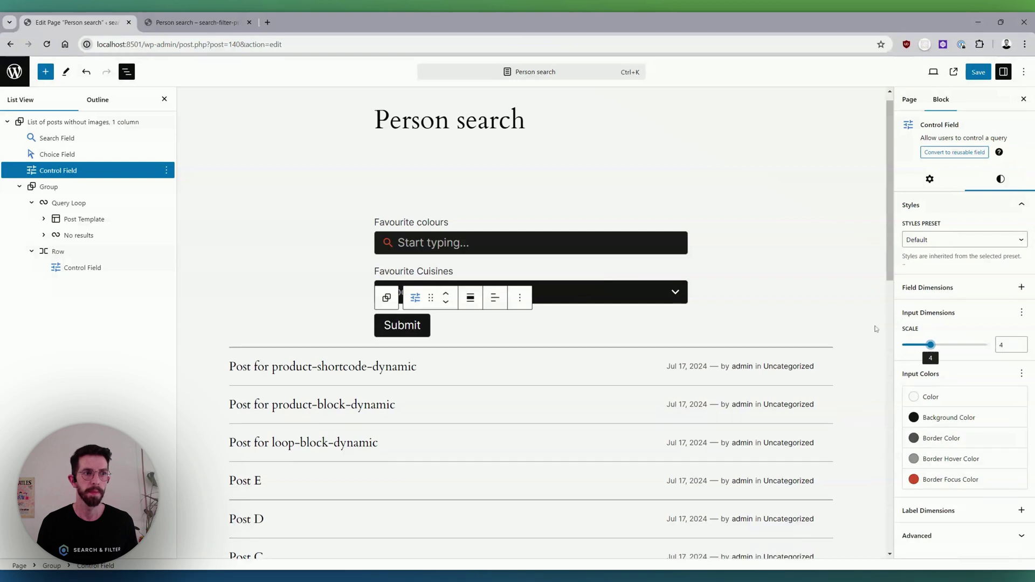
- Save, check the enlarged cuisines and colours fields on the live page, then return to the editor
click(987, 77)
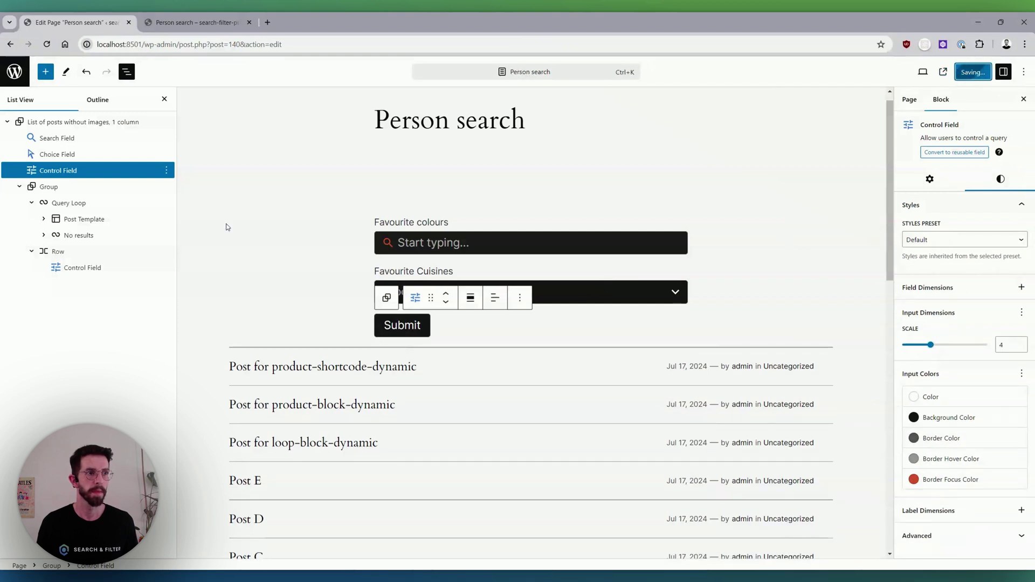
click(197, 22)
click(46, 44)
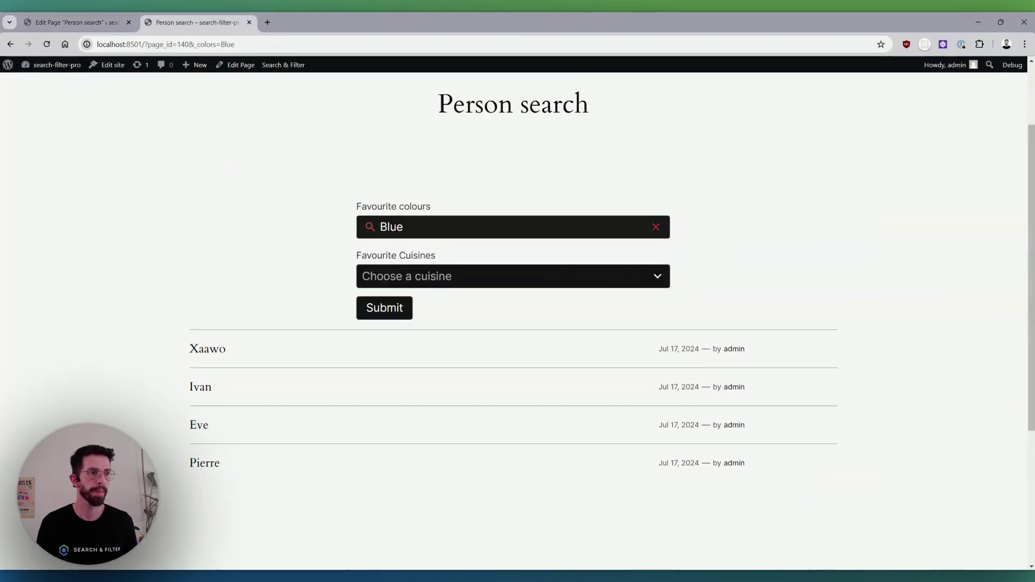
click(421, 276)
click(451, 241)
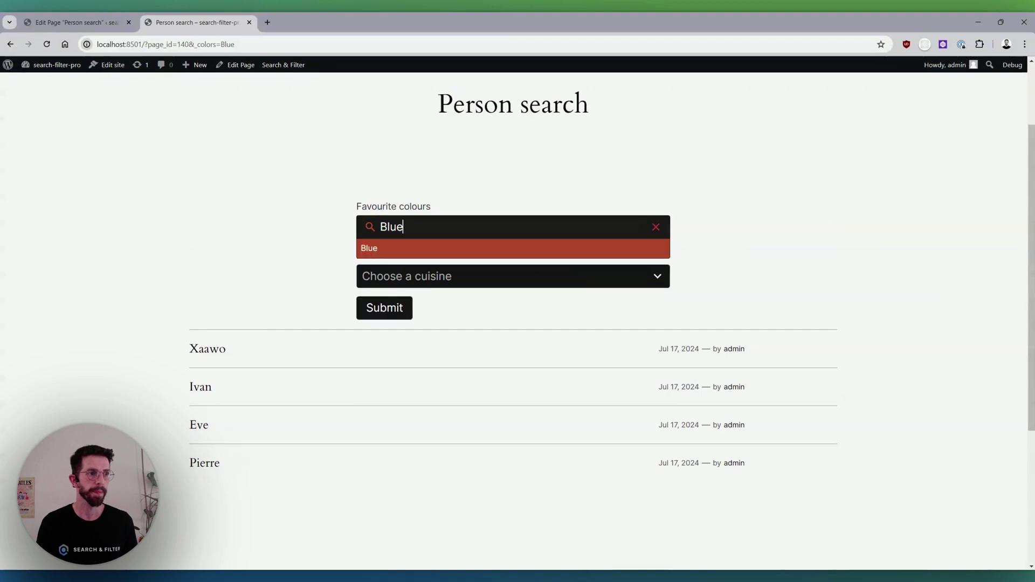
click(60, 254)
click(68, 27)
click(590, 219)
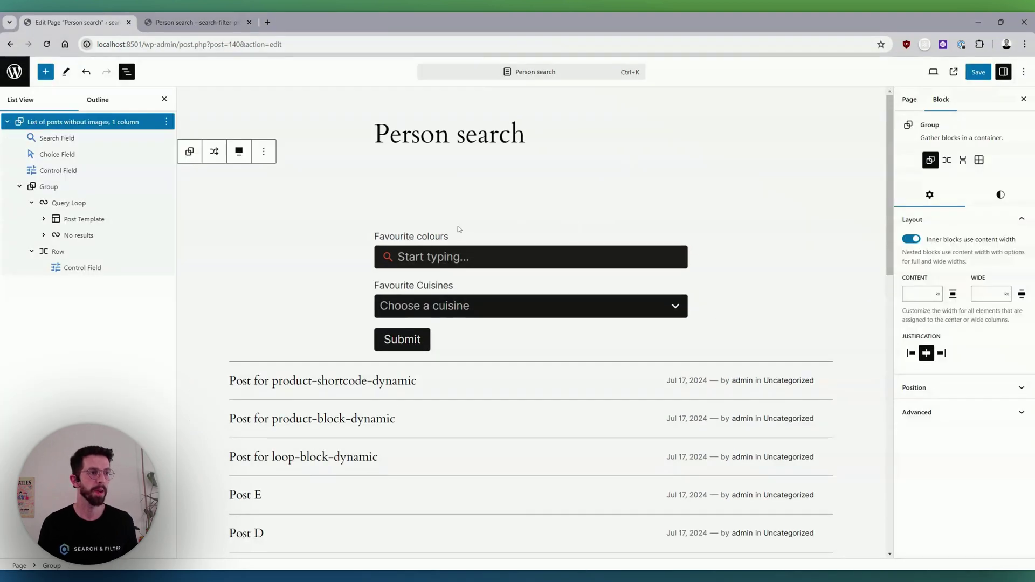
- Insert a new Control Field block (/con) above the Favourite colours search field
click(439, 237)
click(521, 216)
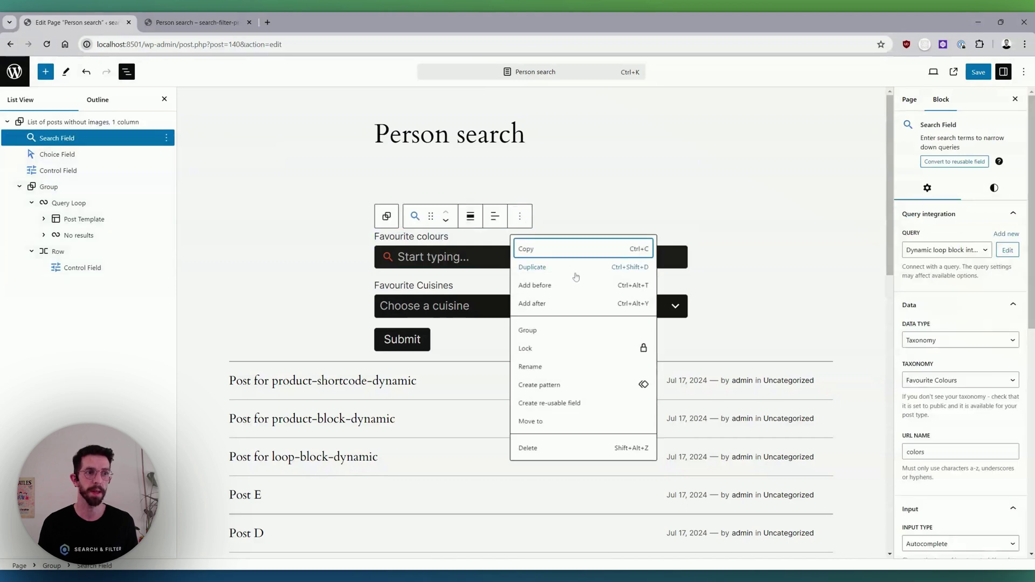
click(555, 286)
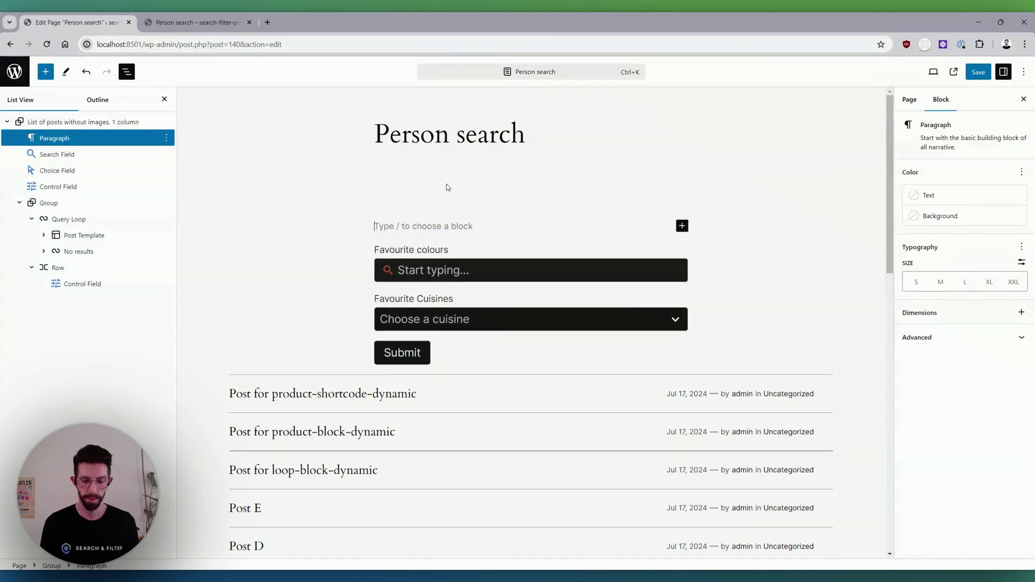
text(/con)
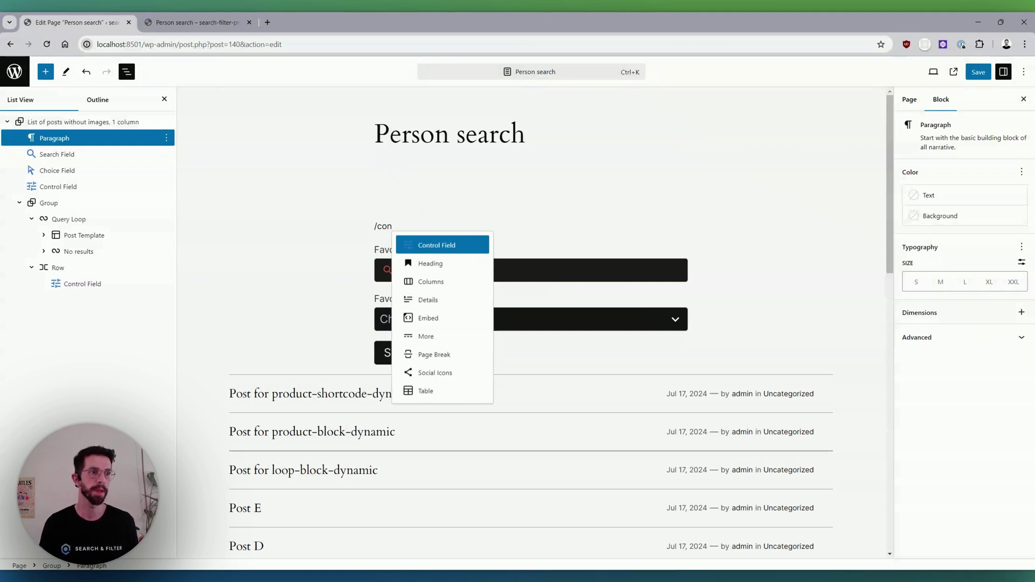
key(Return)
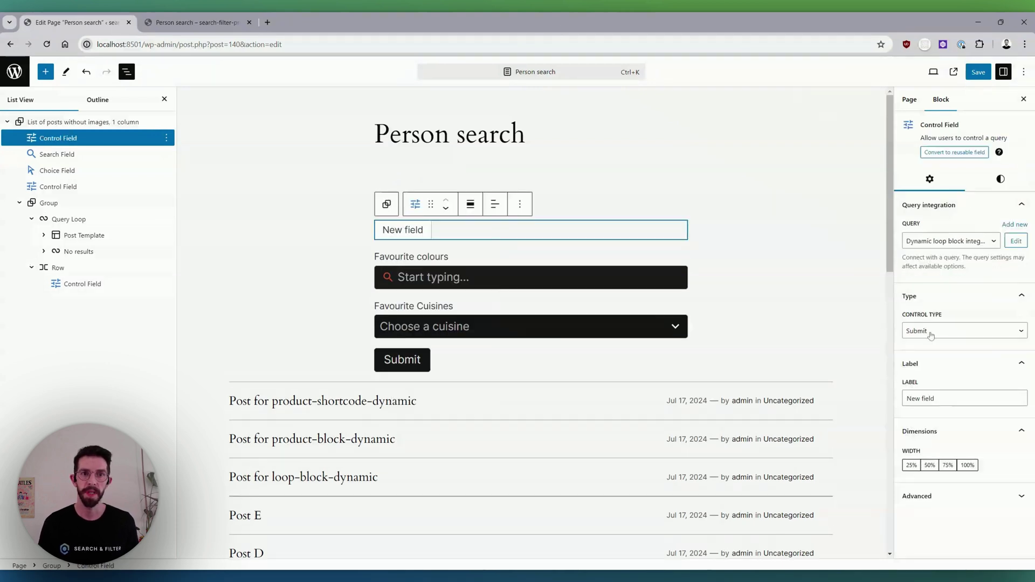
- Make it a Selection control labelled 'Current selection' with the label hidden
click(930, 345)
click(931, 347)
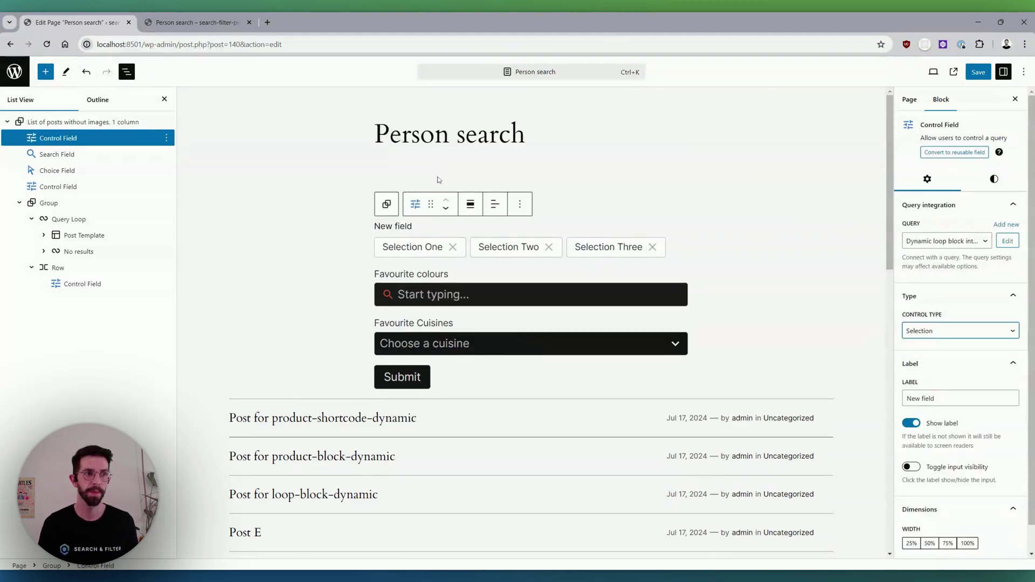
triple_click(922, 398)
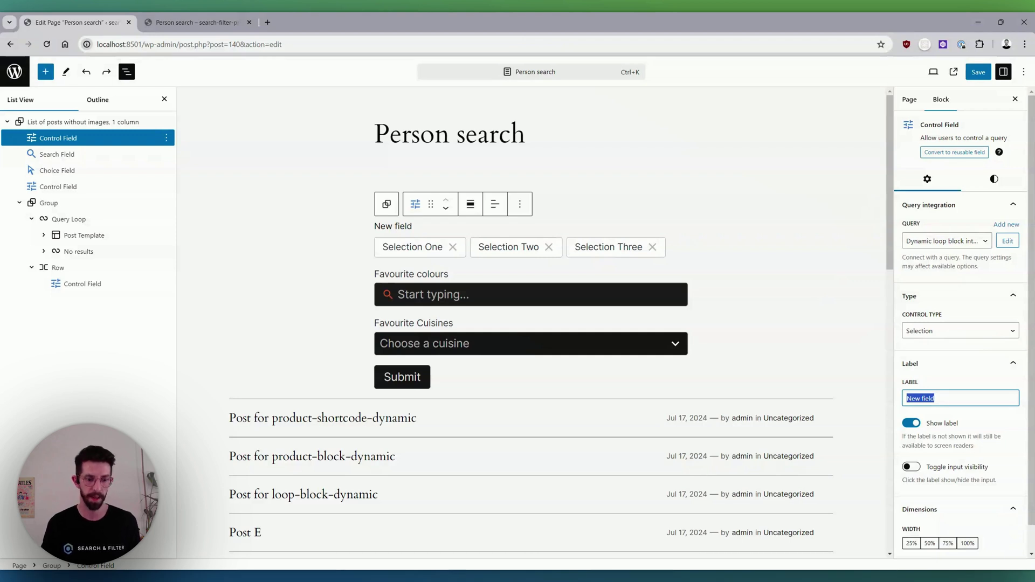
text(Current selection)
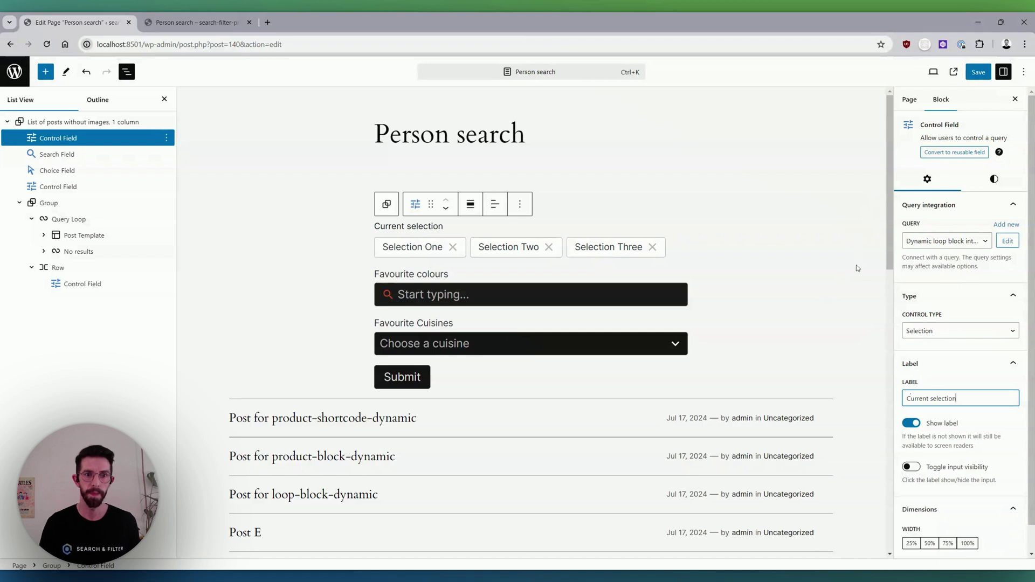
click(941, 423)
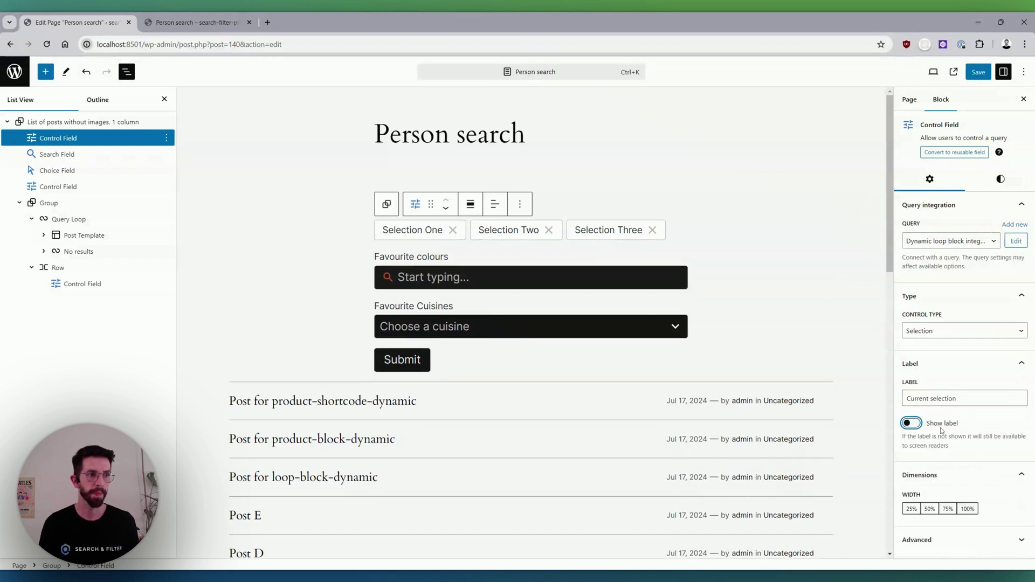
click(415, 232)
- Add Background, Text, Clear and Clear Hover colour settings to the selection field's styles
click(1001, 179)
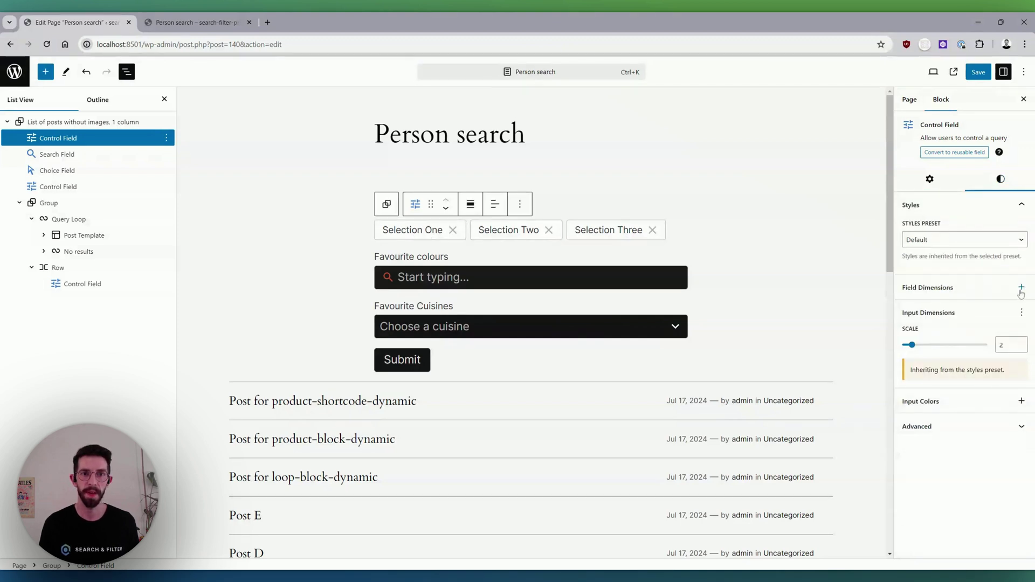
click(1021, 400)
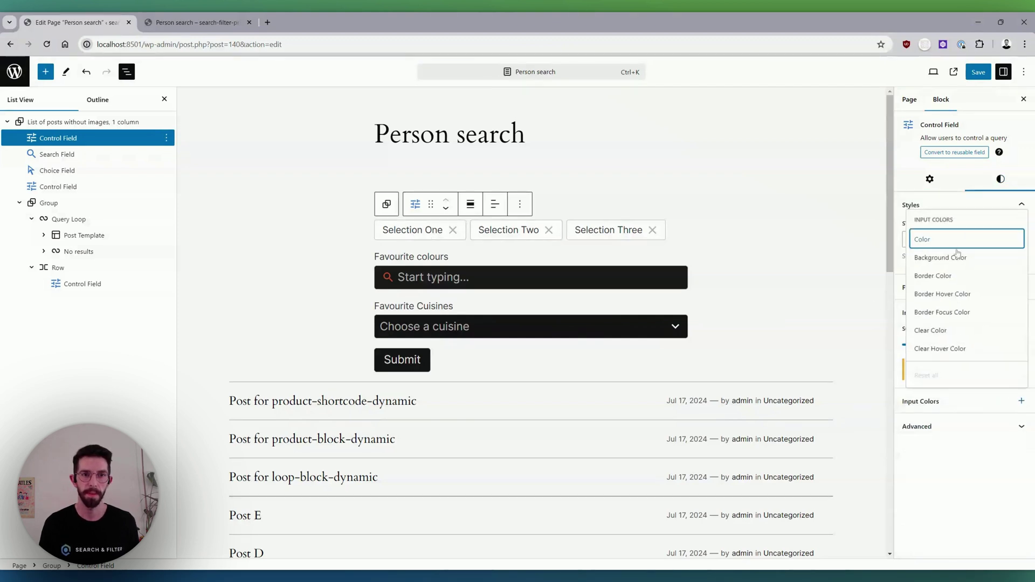
click(956, 259)
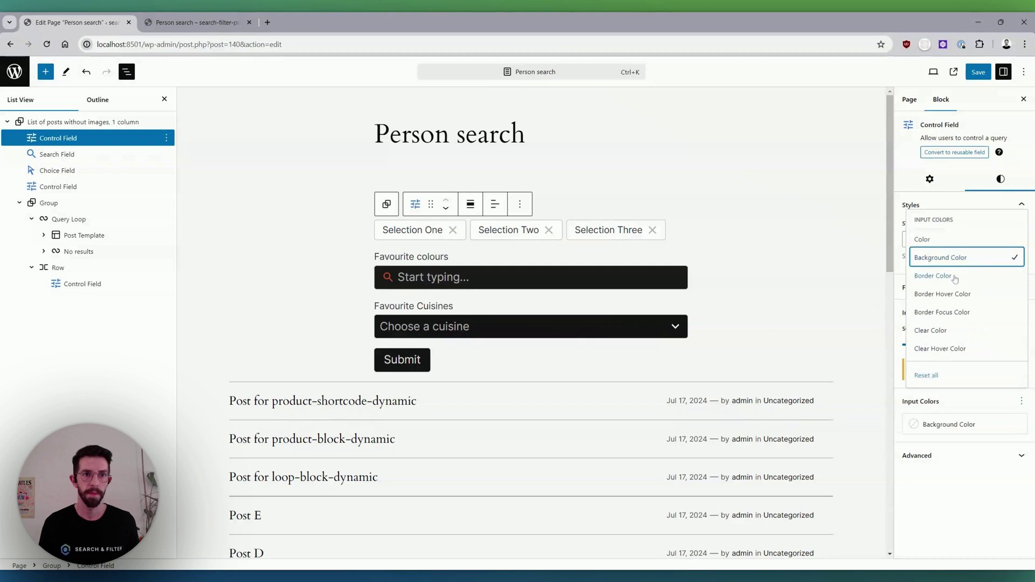
click(960, 243)
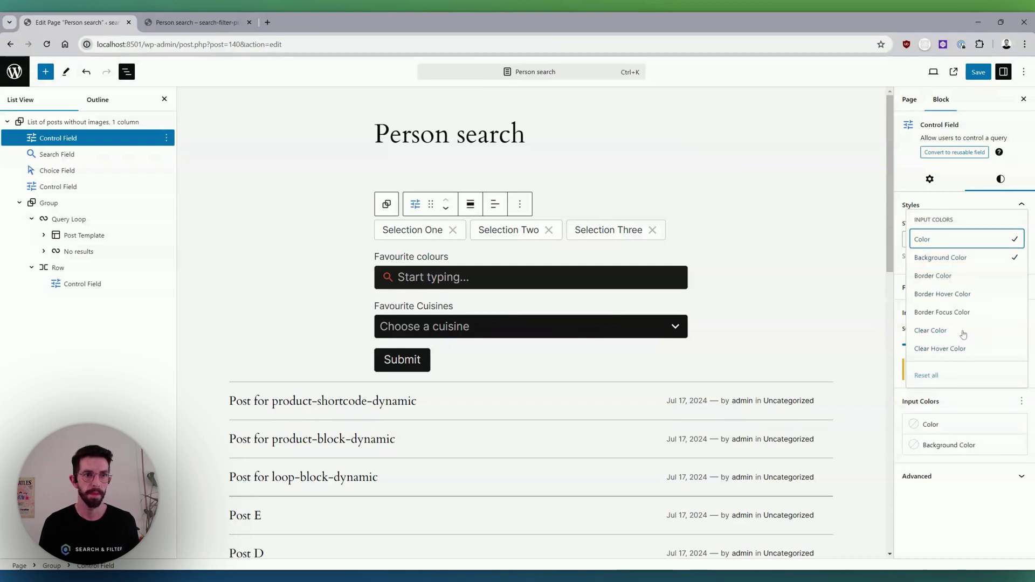
click(964, 331)
click(964, 348)
click(930, 425)
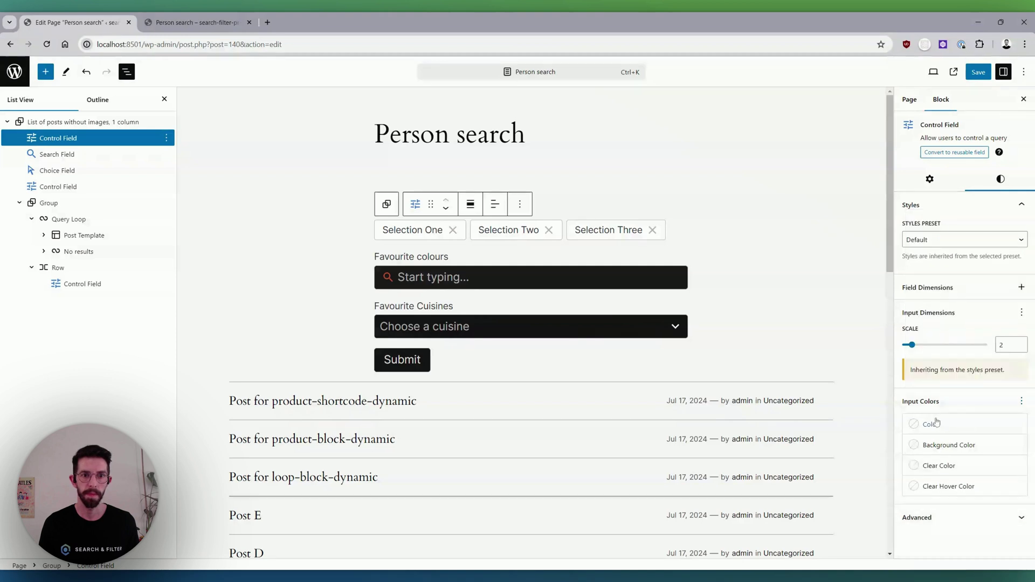
- Set the chip background to dark grey #393939 and the input scale to 4
click(789, 501)
click(933, 445)
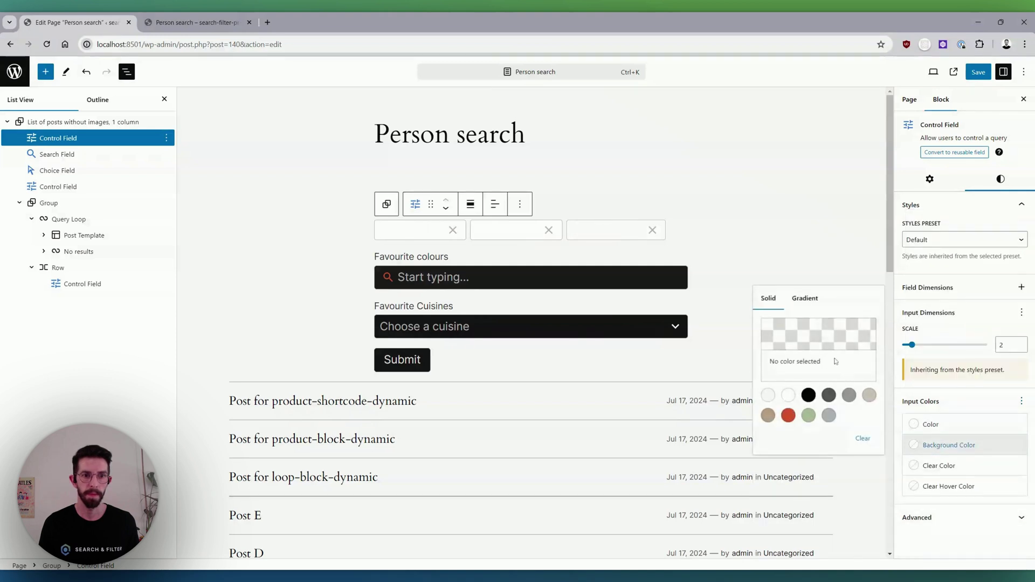
click(808, 395)
drag(677, 393, 628, 405)
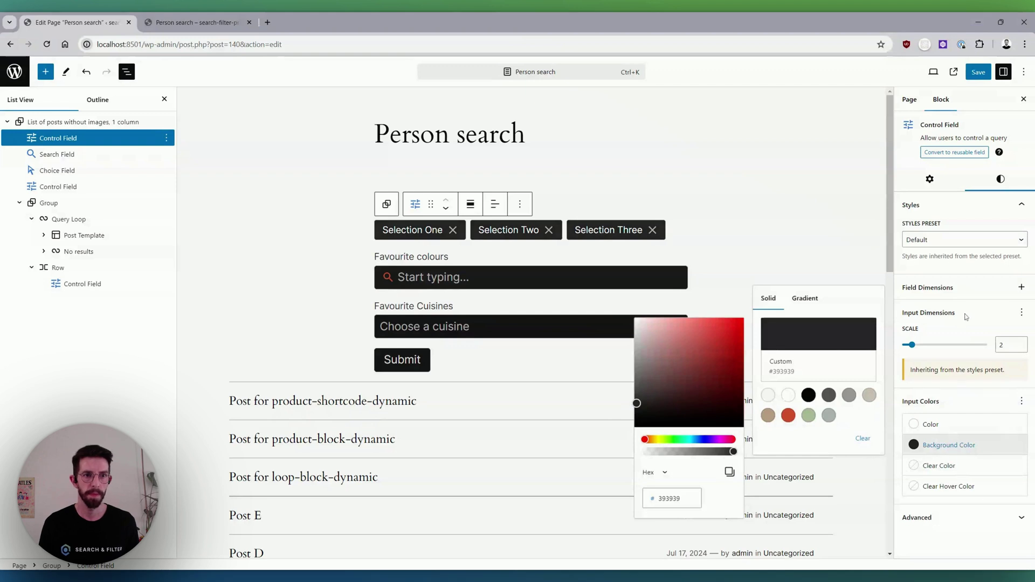
click(981, 318)
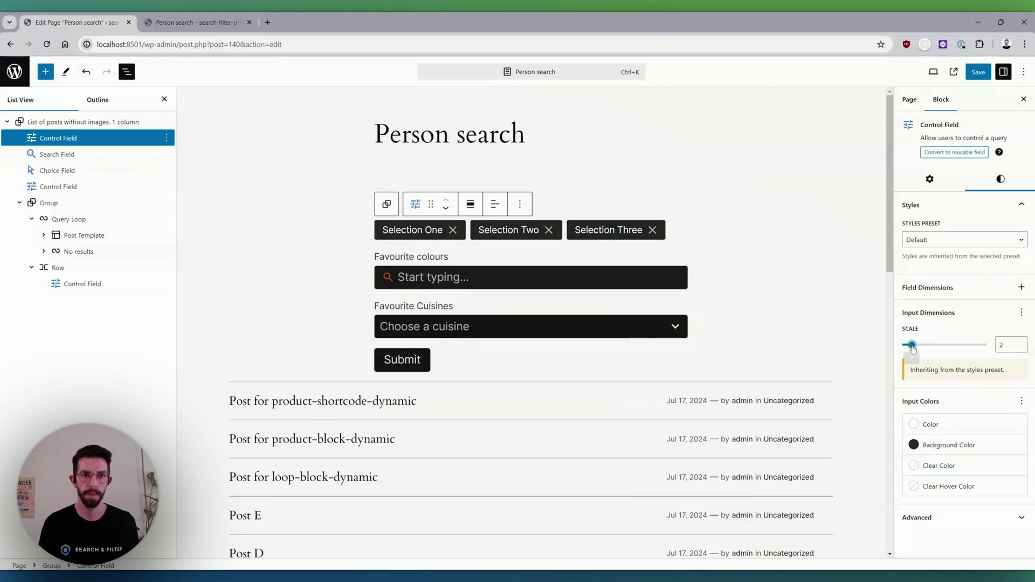
drag(912, 345, 922, 347)
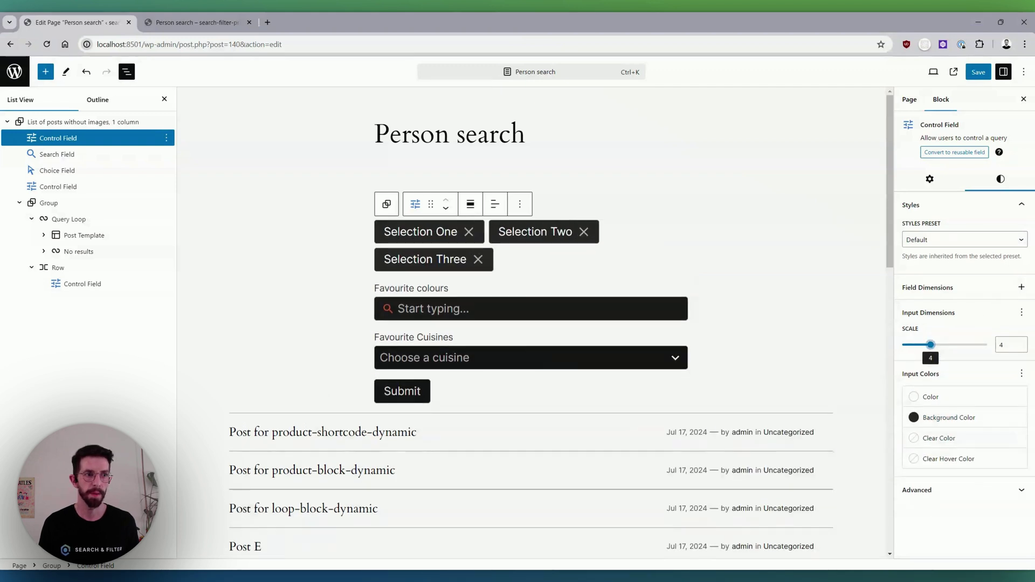
- Reselect the selection field and re-add its Clear and Clear Hover colour settings
click(534, 307)
click(994, 188)
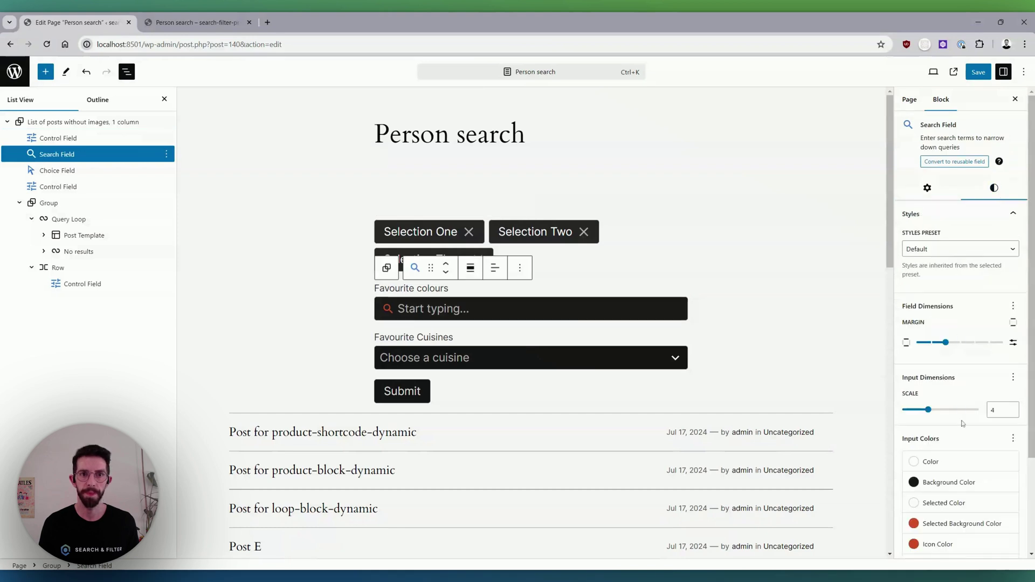
click(499, 232)
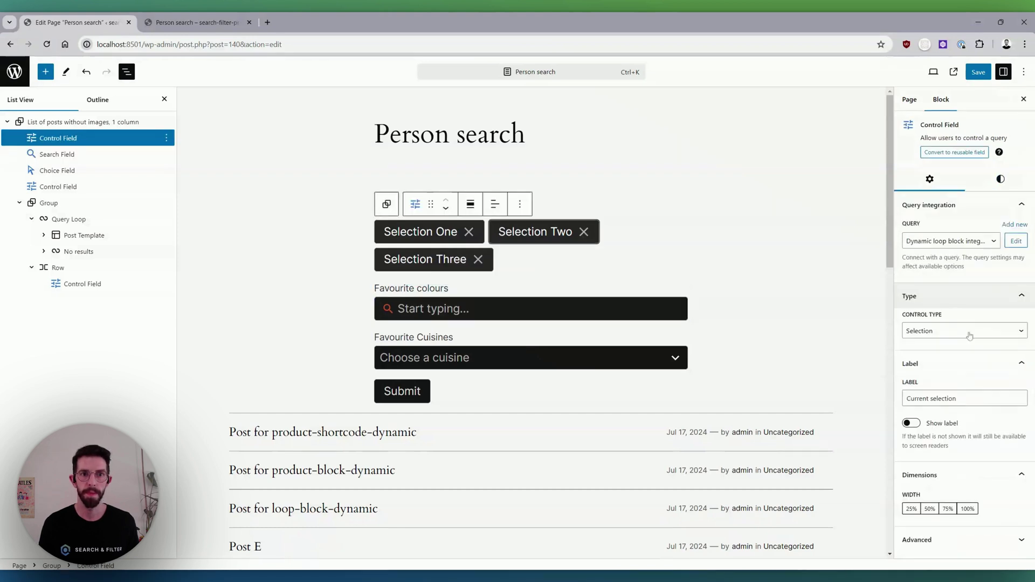
click(1000, 179)
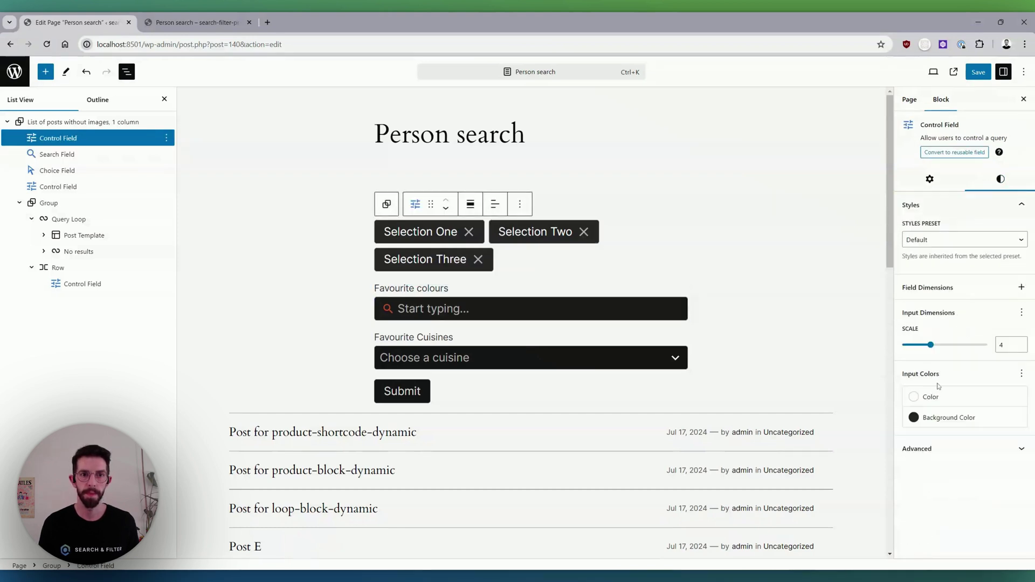
scroll(531, 270, down, 1)
click(1022, 374)
click(943, 507)
click(949, 524)
click(965, 327)
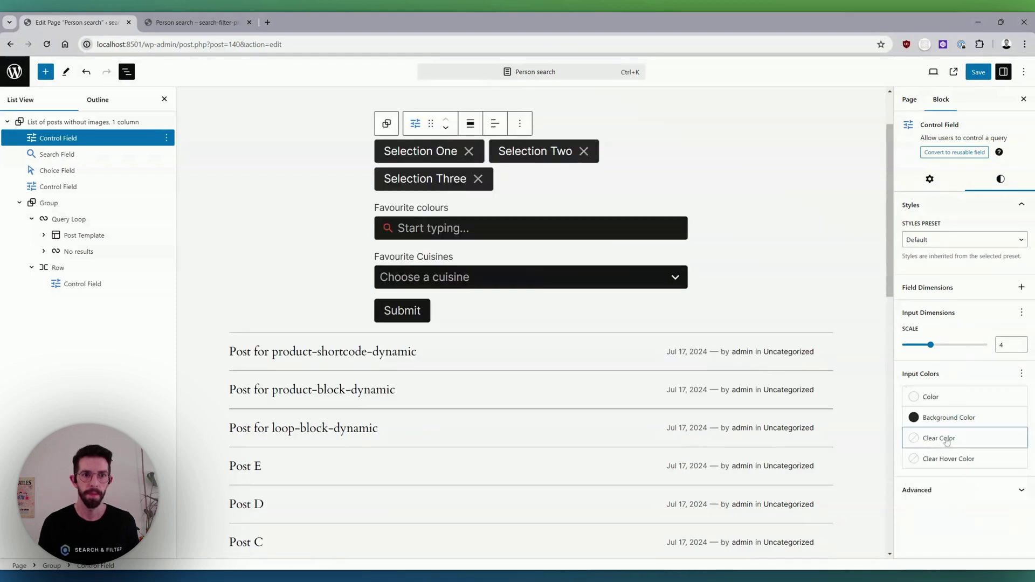
- Make the chips' remove marks red, darkening to #7B341F on hover
click(938, 438)
click(788, 409)
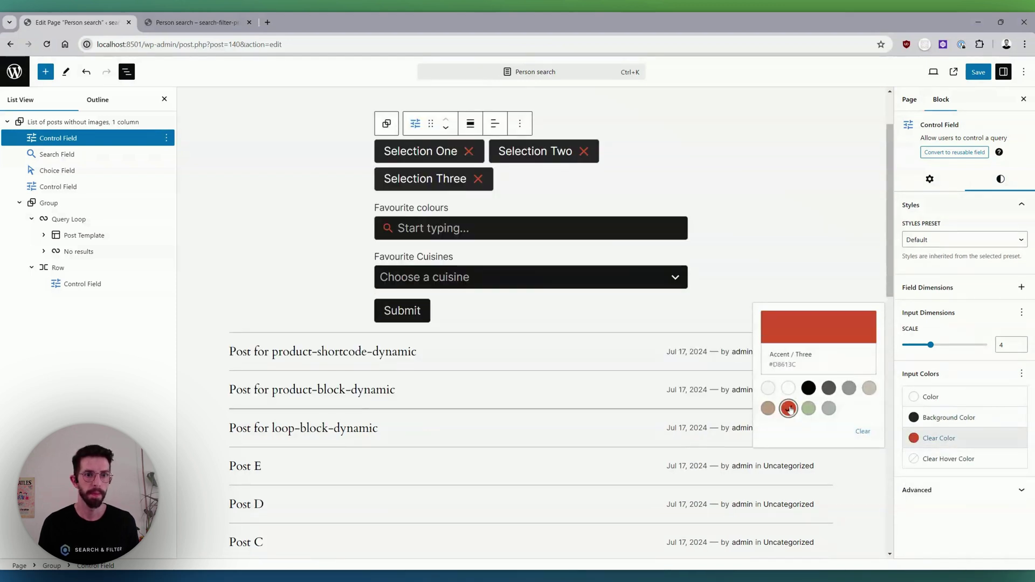
click(951, 459)
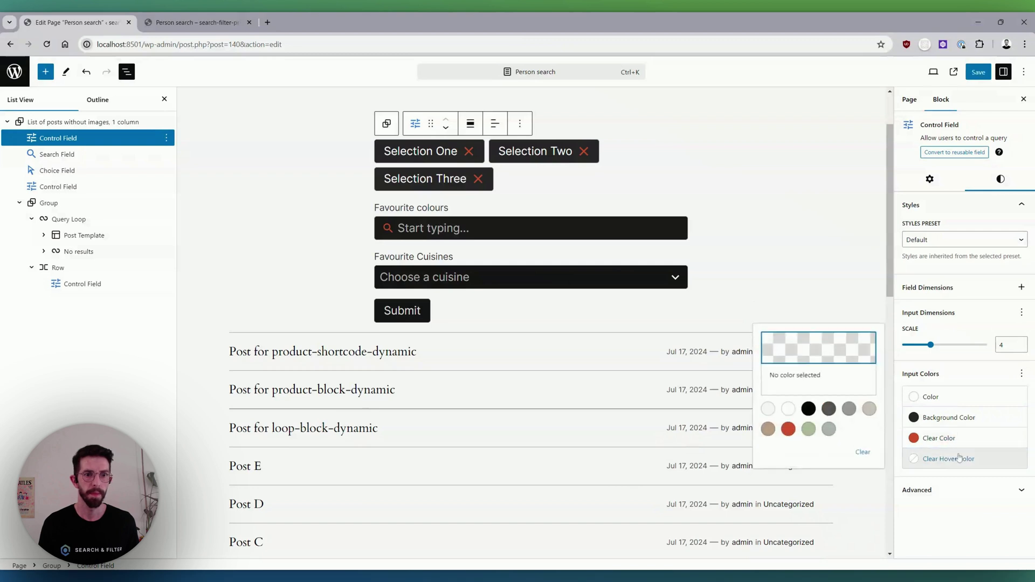
click(788, 428)
click(818, 347)
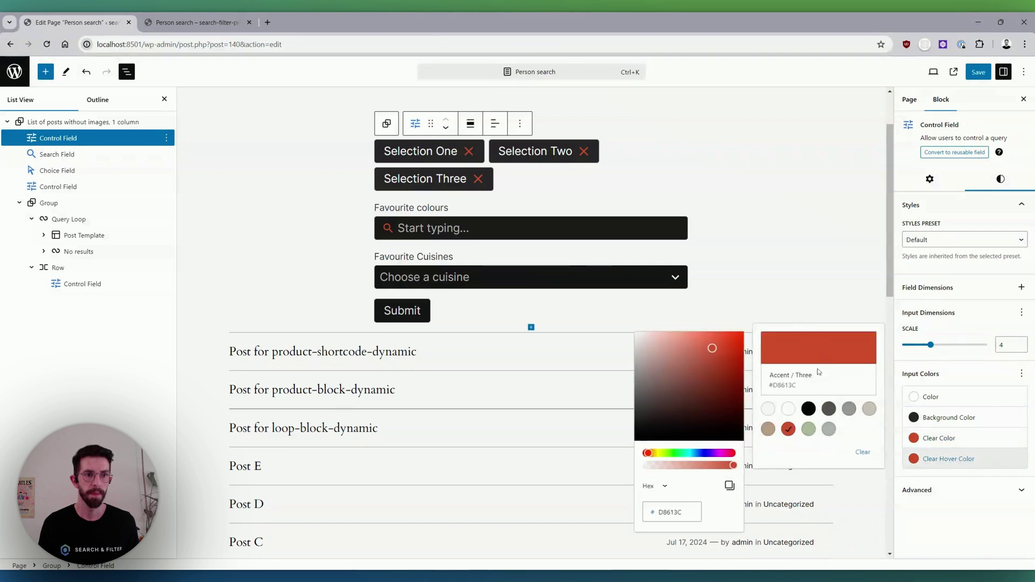
click(719, 379)
drag(720, 380, 717, 391)
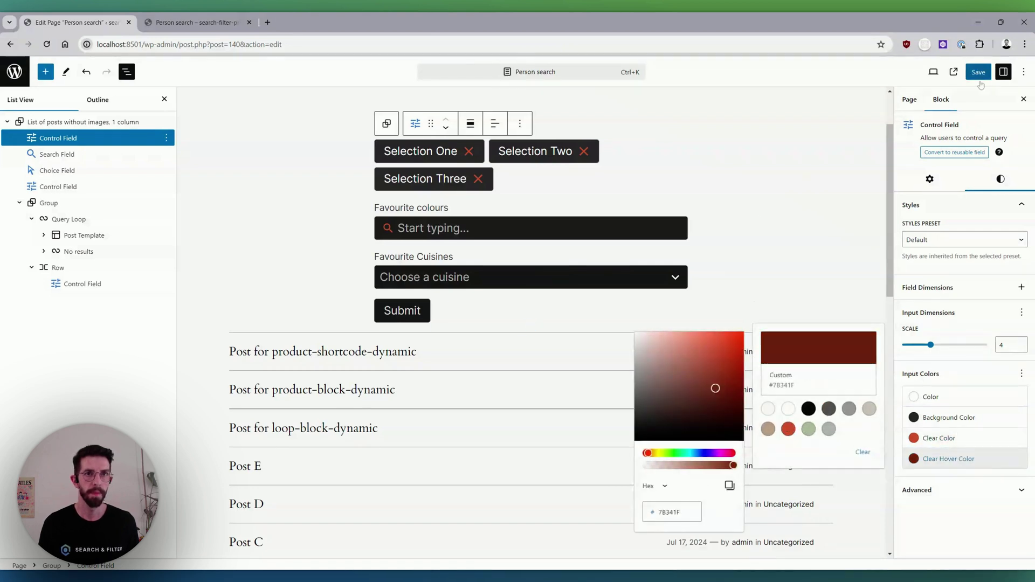
- Save, reload the live Person search page and remove the Blue colour filter
click(979, 72)
click(173, 22)
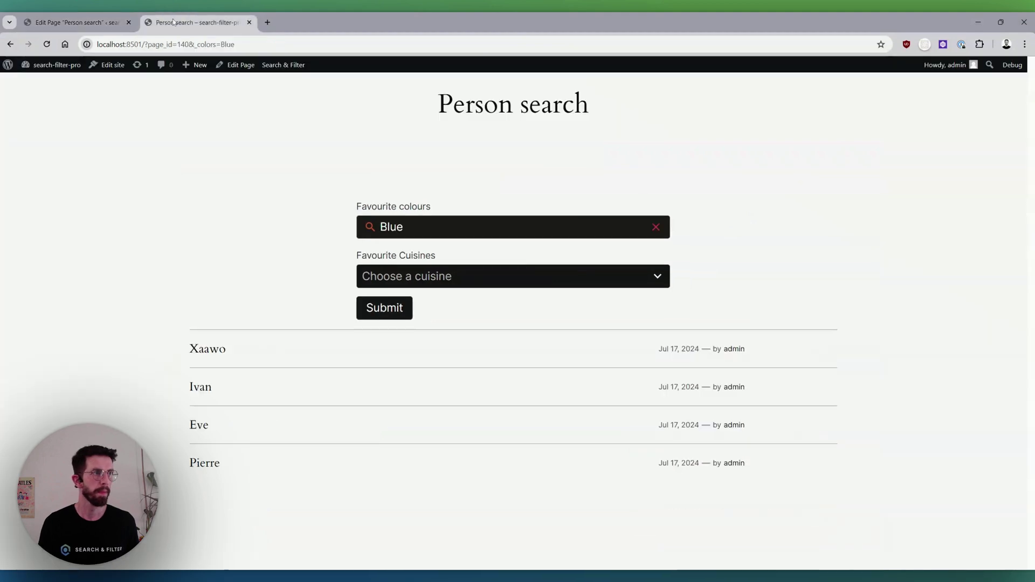
click(47, 45)
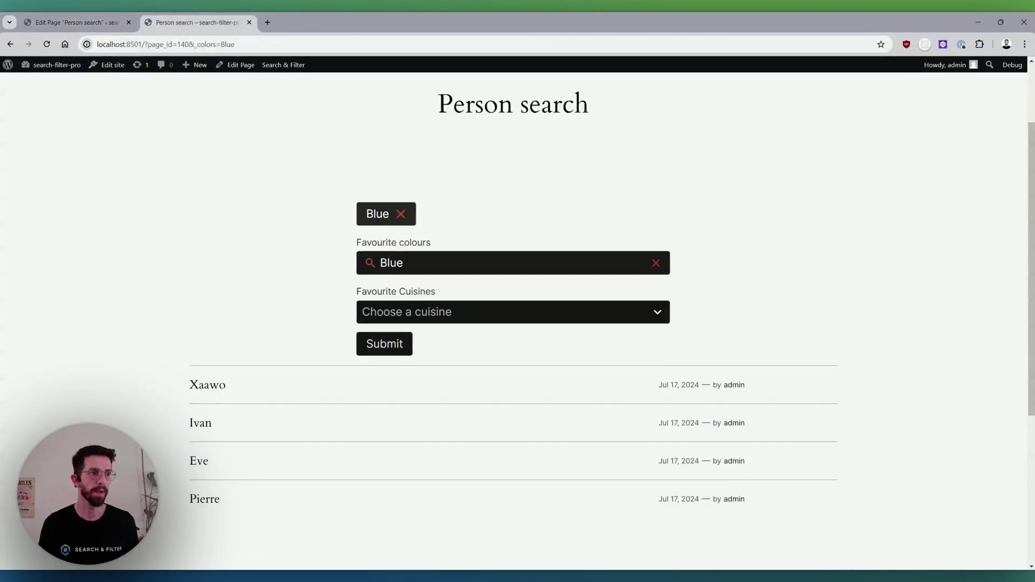
drag(356, 243, 480, 248)
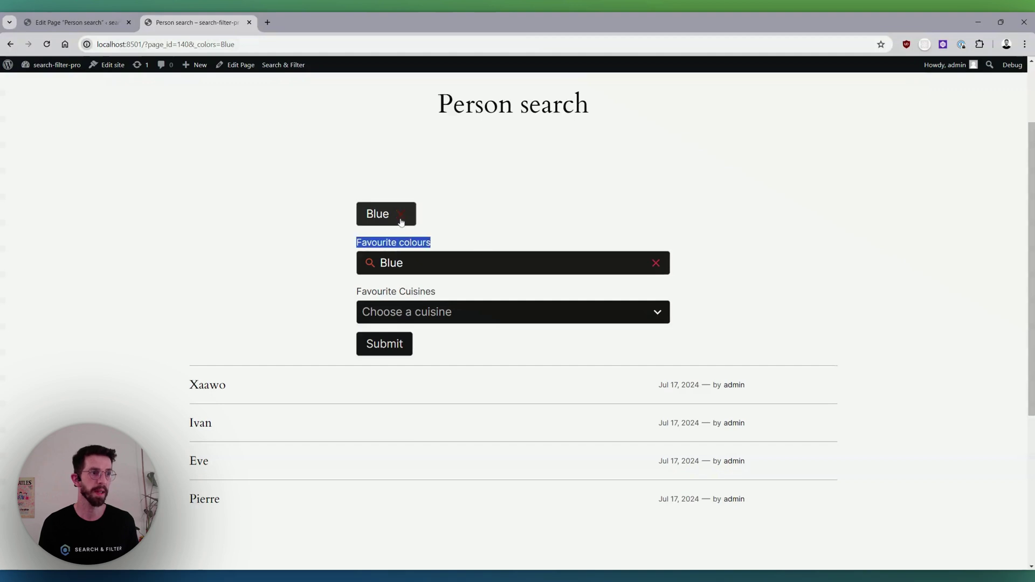
click(318, 215)
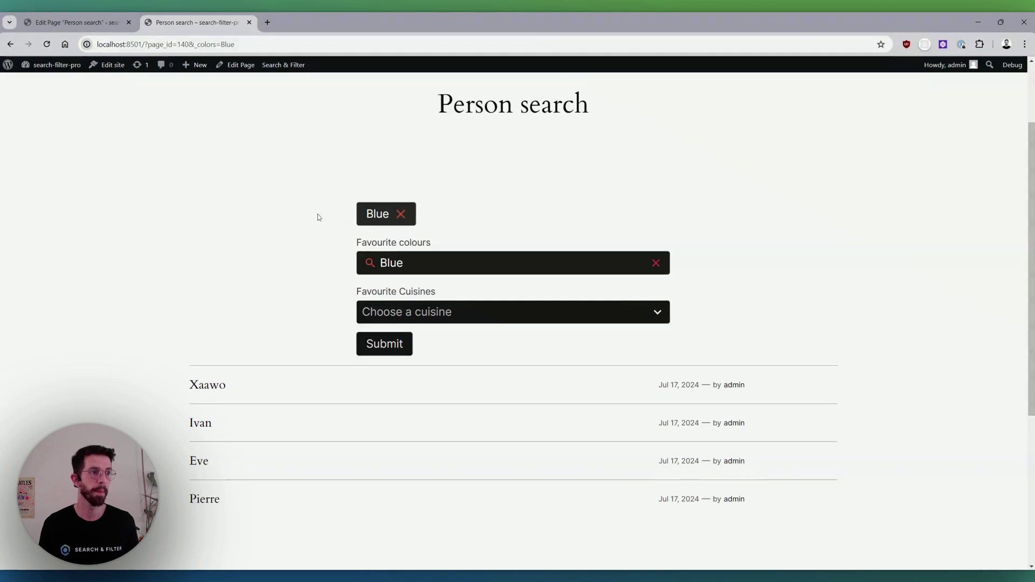
click(402, 215)
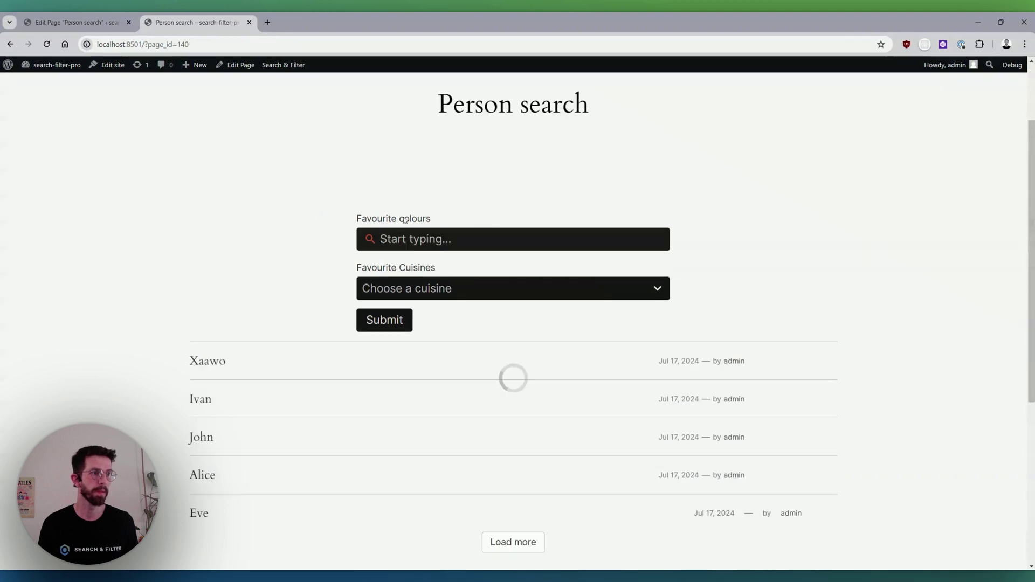
- Filter by polish, japanese, italian, then polish cuisine, and remove the polish chip
key(Tab)
key(Down)
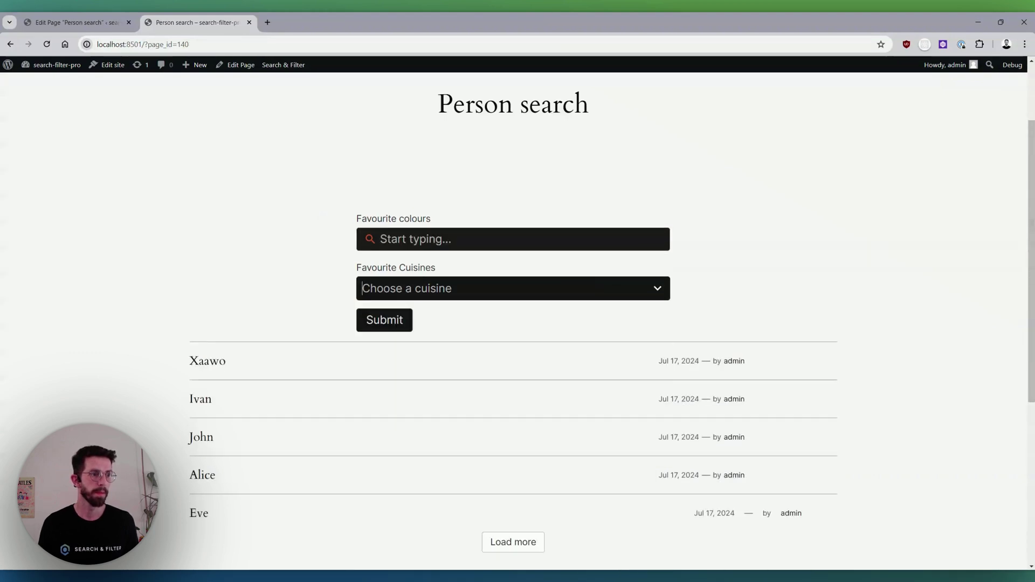
click(464, 346)
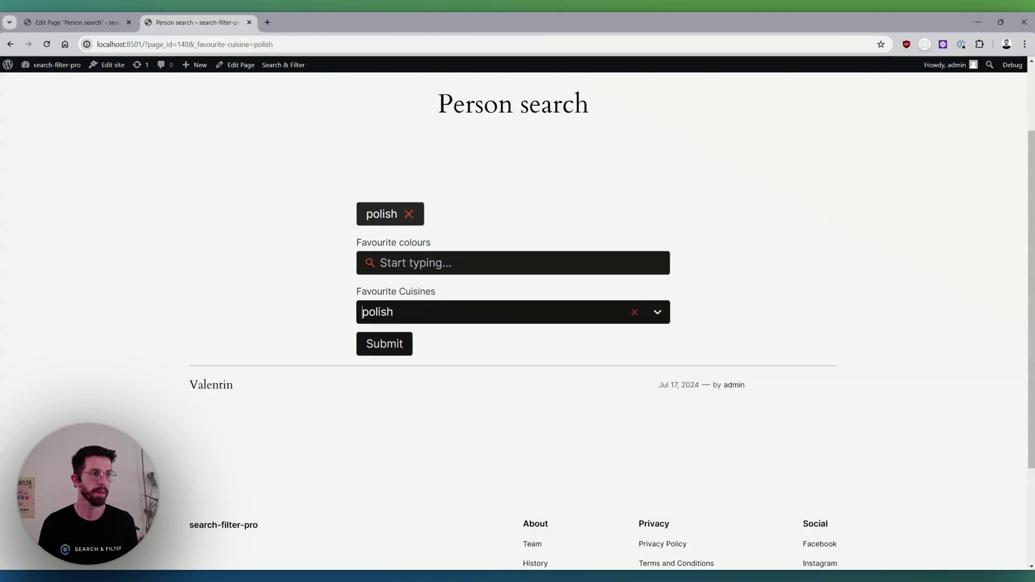
click(502, 313)
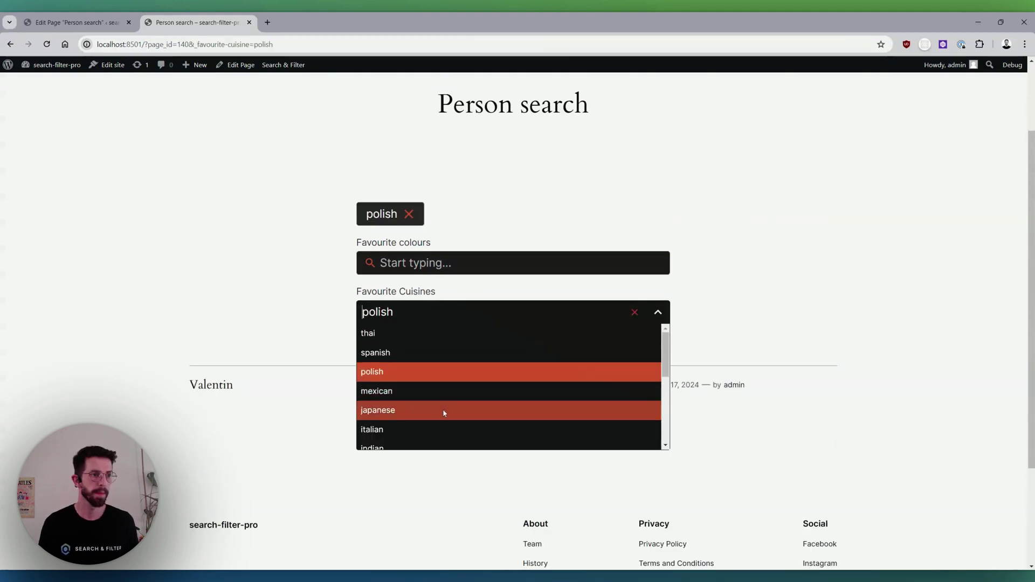
click(443, 411)
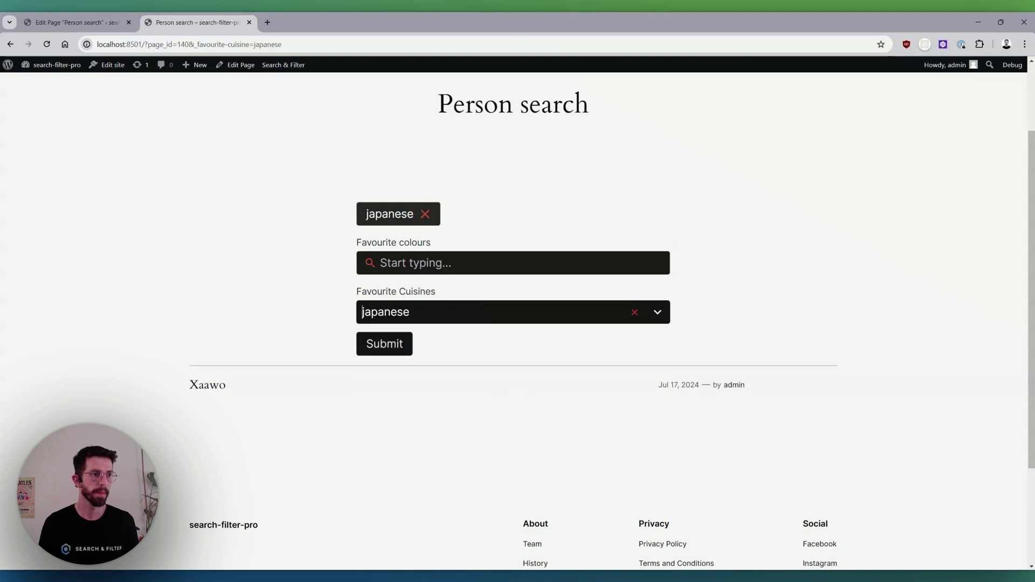
click(418, 314)
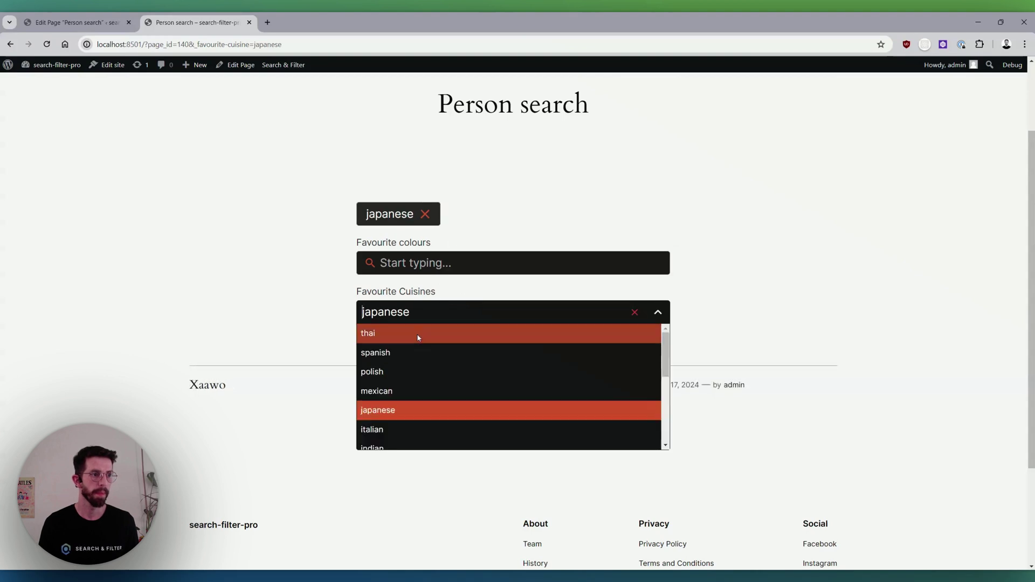
click(446, 430)
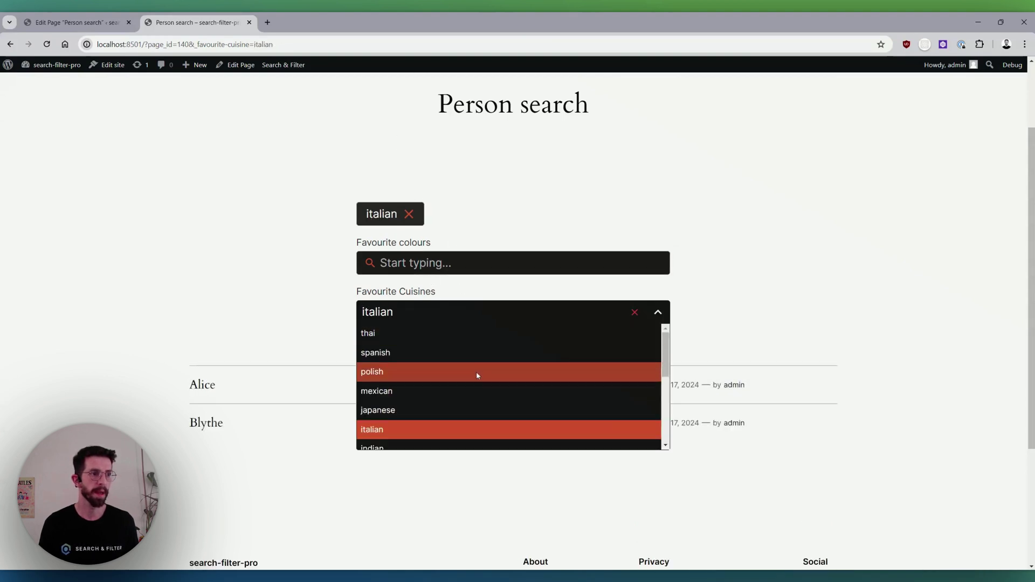
click(476, 372)
scroll(234, 308, down, 1)
scroll(241, 311, up, 2)
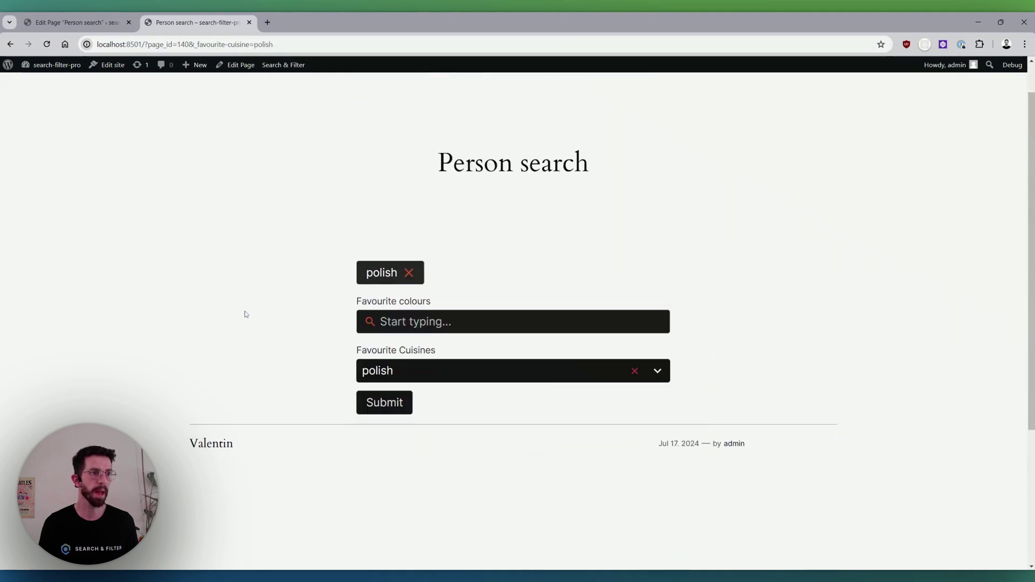
click(408, 275)
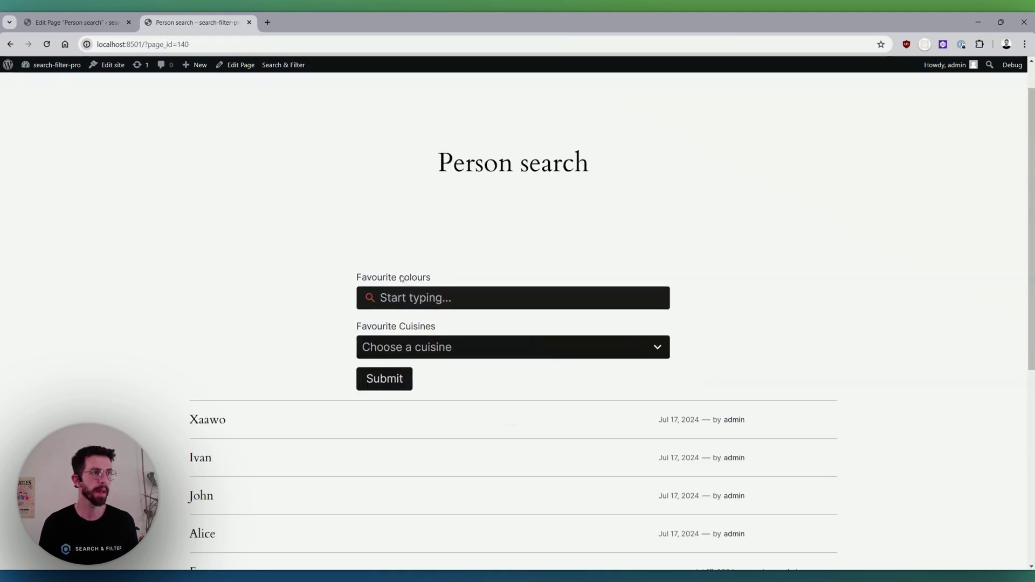
- In the editor, turn on Toggle input visibility for the Favourite colours search field
scroll(261, 282, down, 1)
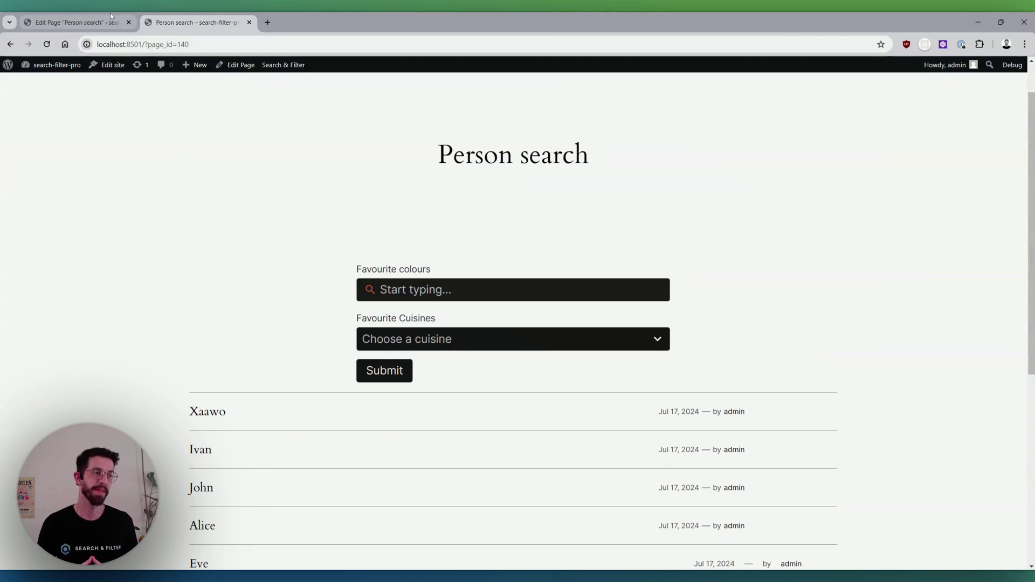
click(64, 21)
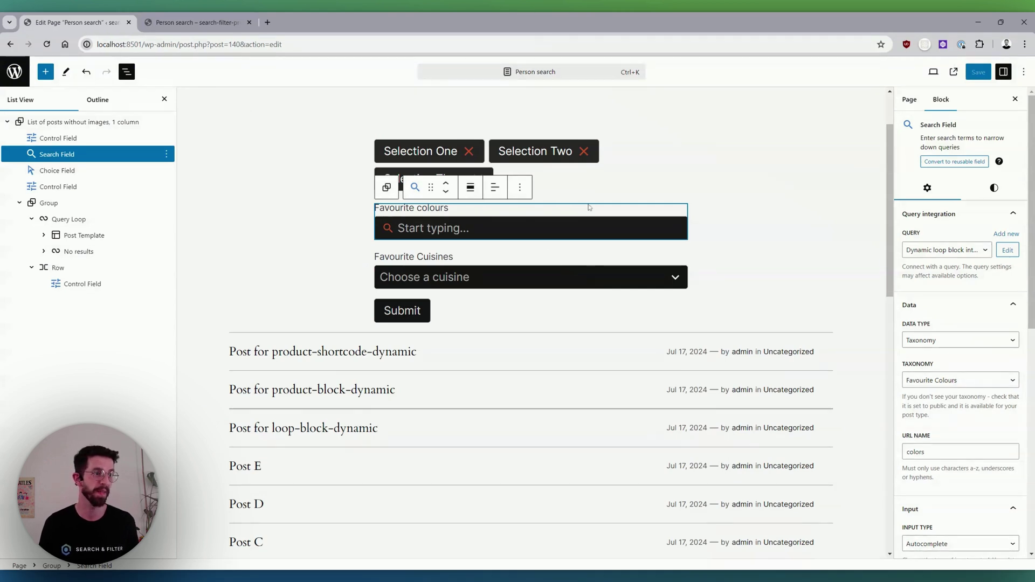
scroll(960, 415, down, 5)
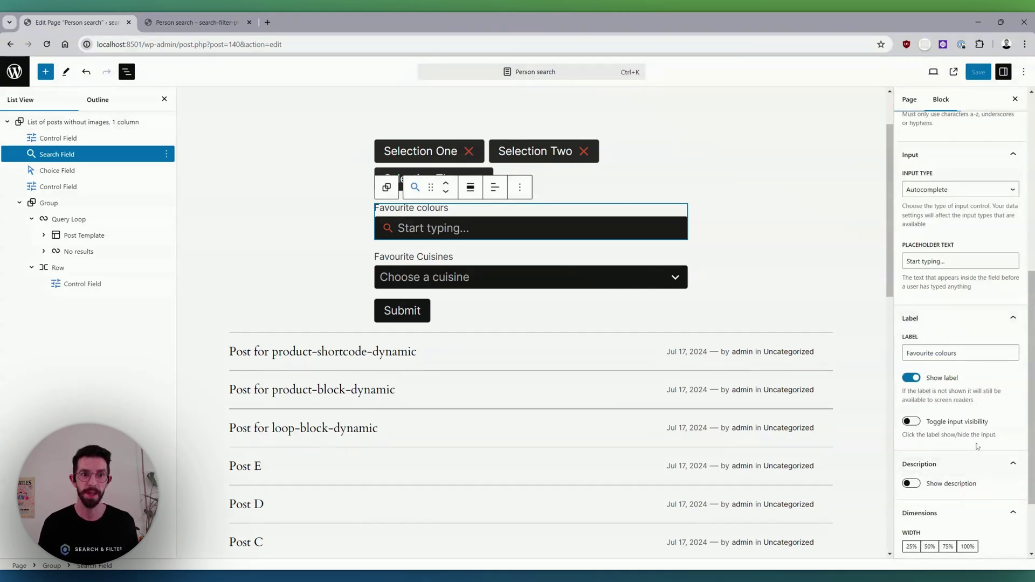
drag(997, 425, 926, 424)
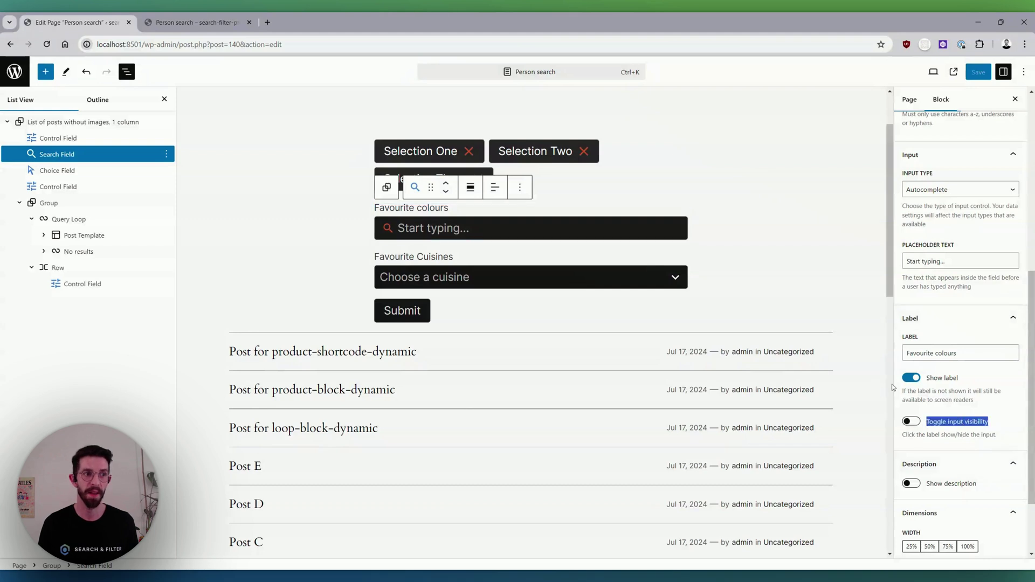
drag(996, 435, 902, 435)
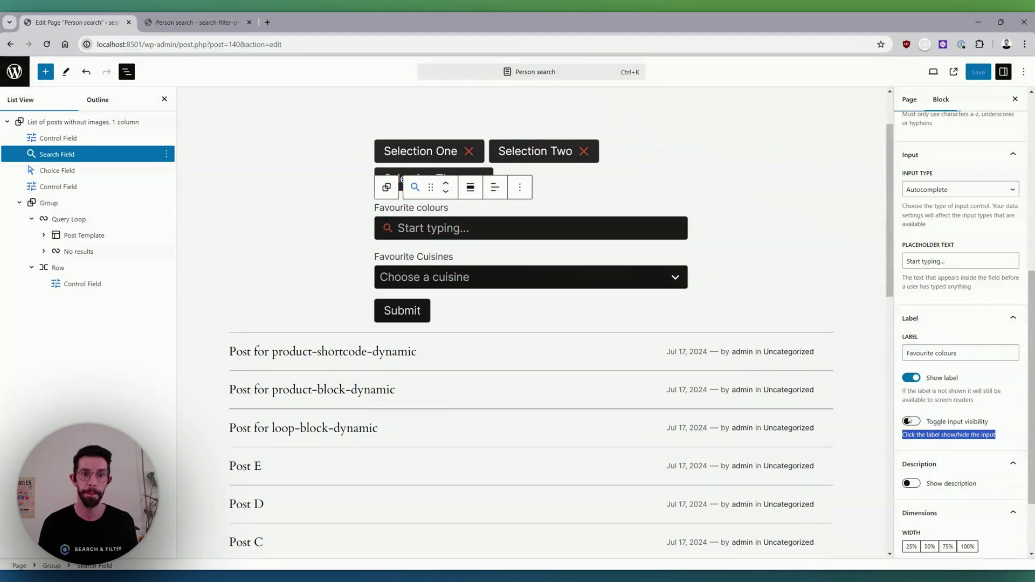
click(911, 421)
click(664, 218)
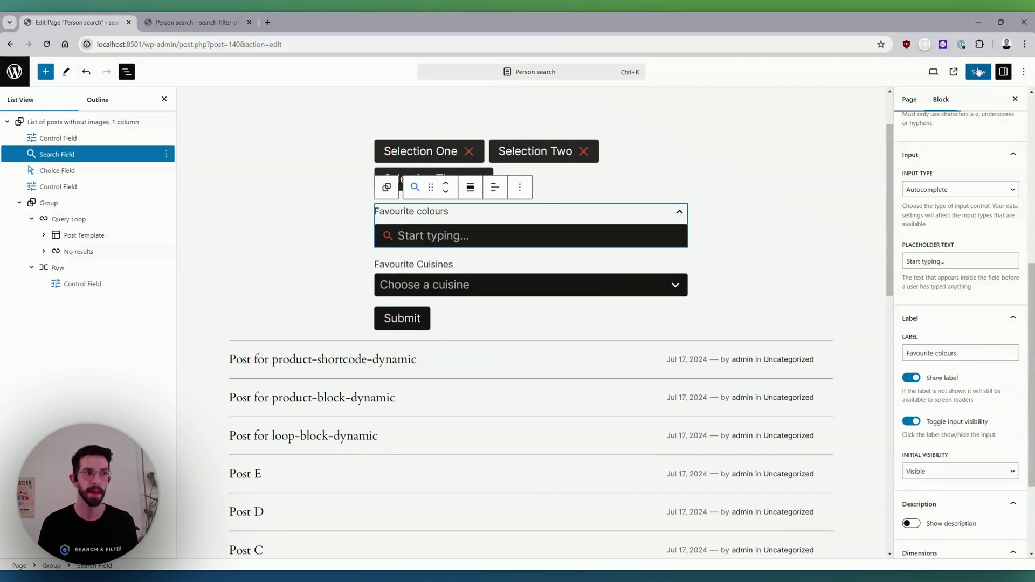
- Save, reload the live page, collapse and expand Favourite colours repeatedly, then return to the editor
click(979, 72)
key(ctrl+Tab)
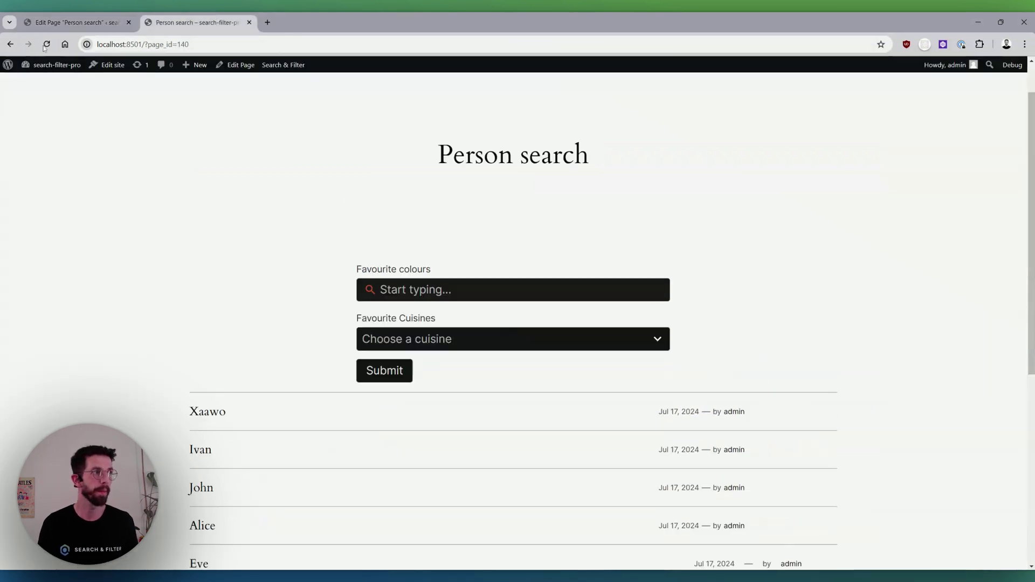
click(46, 45)
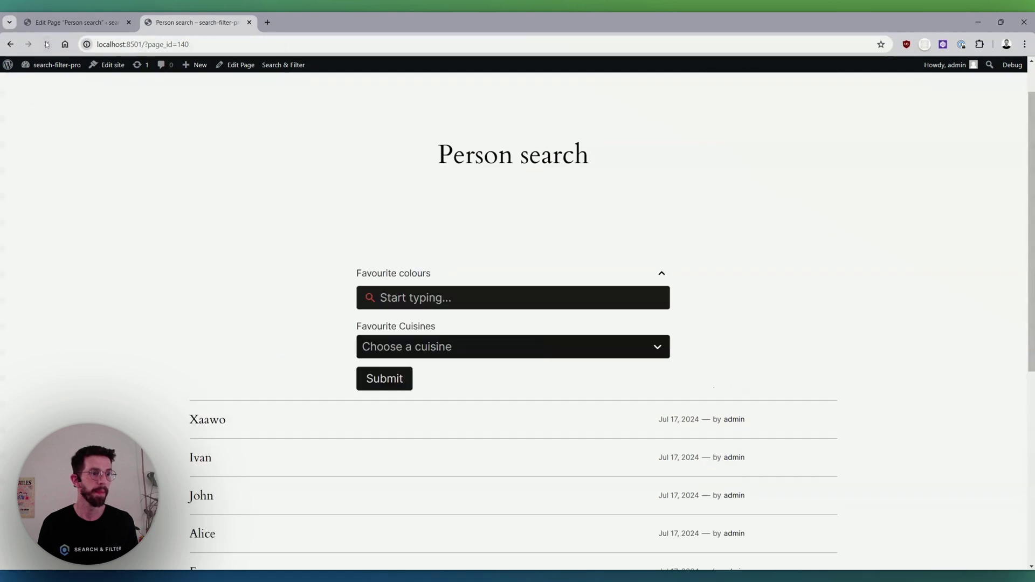
click(558, 274)
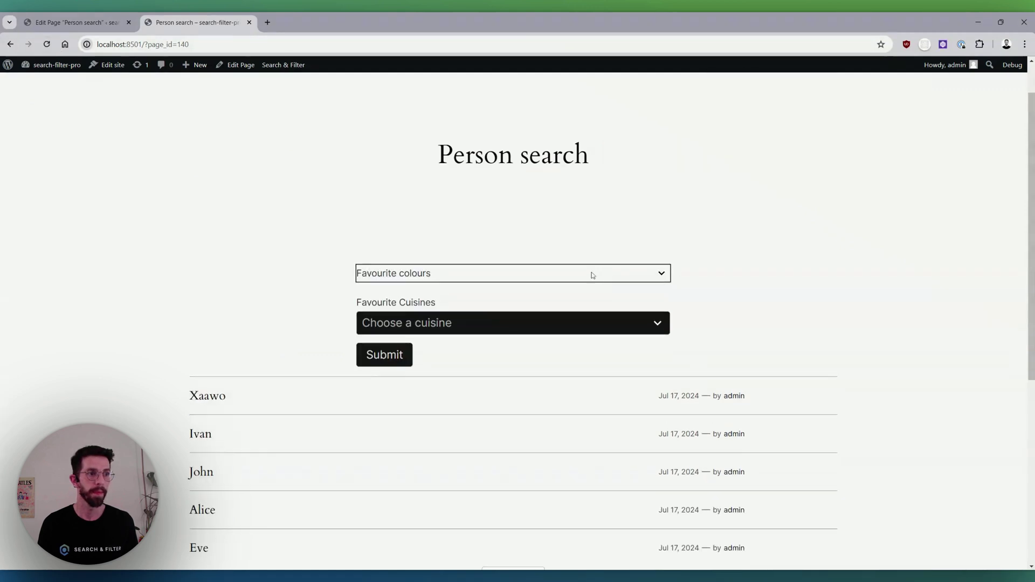
click(423, 274)
click(455, 274)
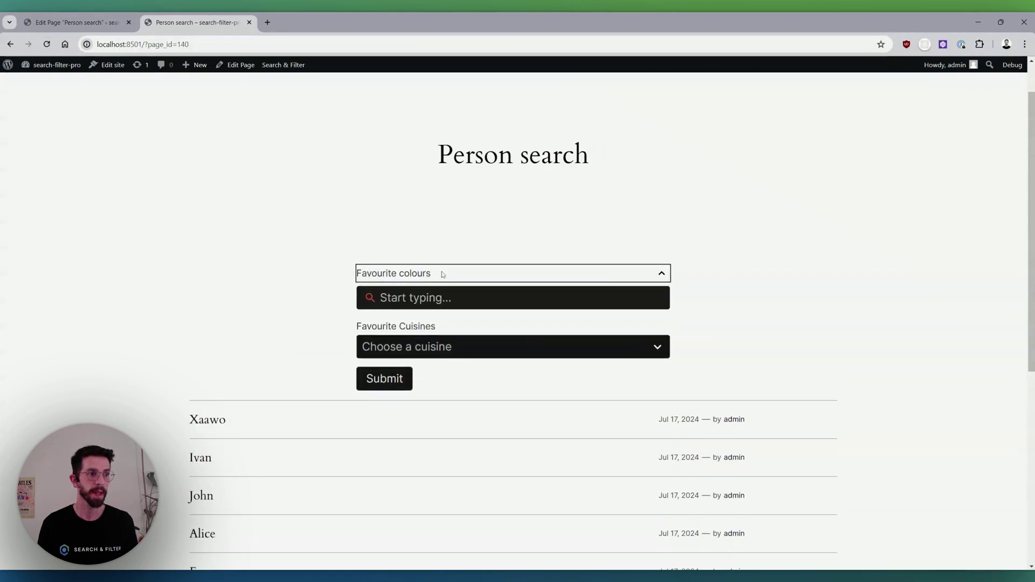
click(429, 274)
click(348, 296)
click(433, 274)
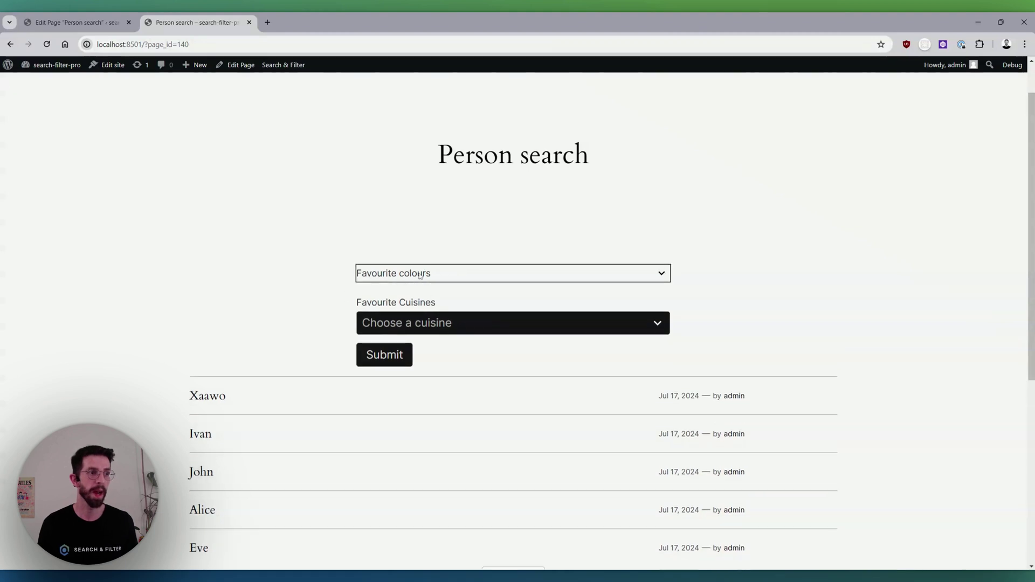
double_click(448, 271)
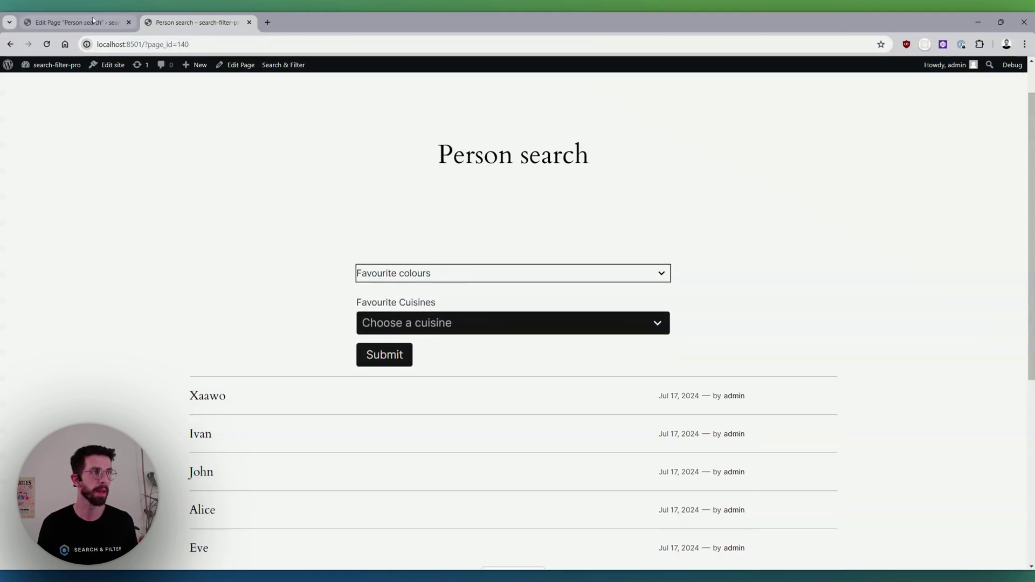
key(ctrl+shift+Tab)
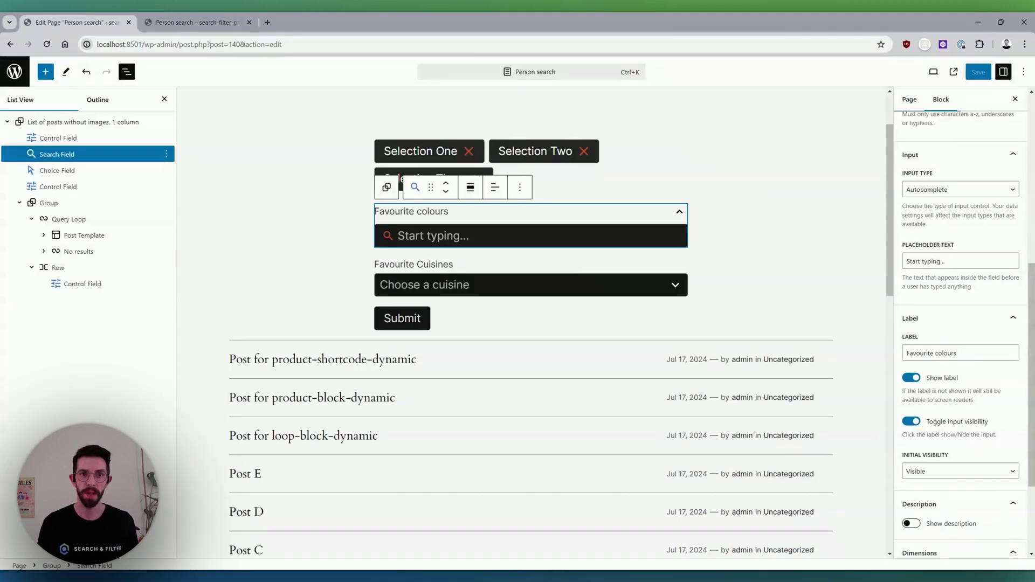
- Give the Favourite colours label an Accent / Four green background and Contrast text colour
scroll(966, 200, up, 10)
click(994, 188)
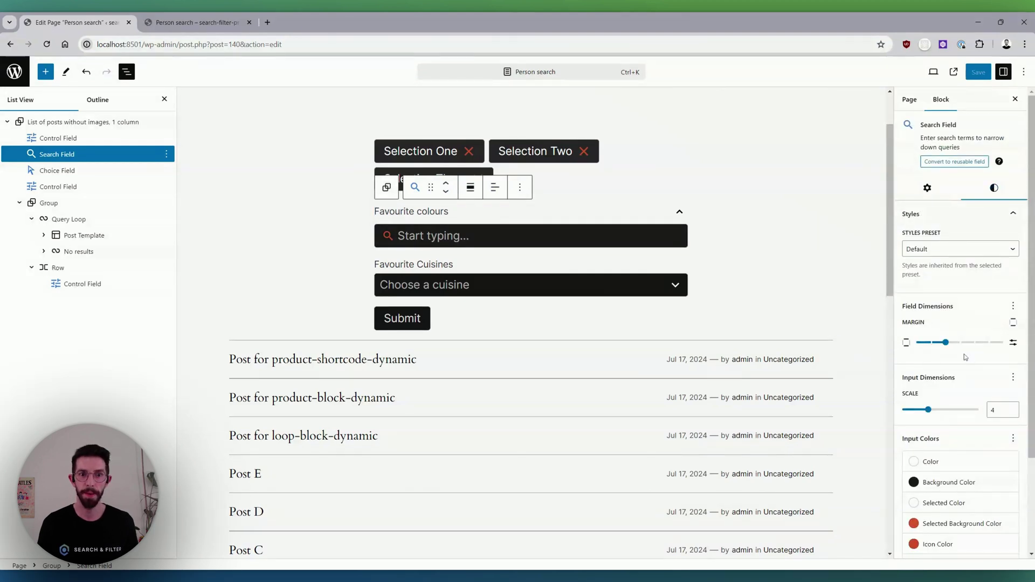
scroll(965, 357, down, 2)
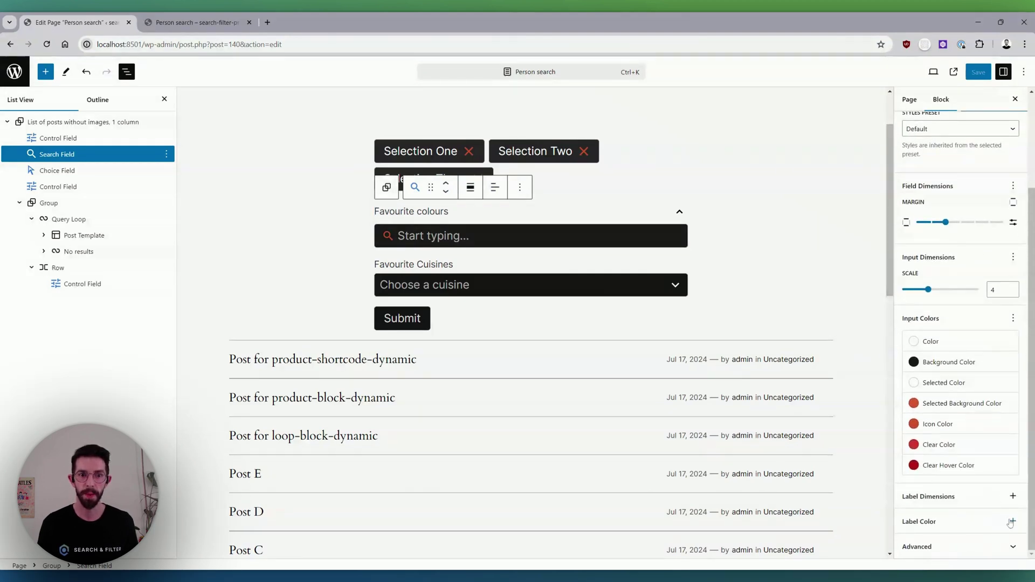
drag(965, 485, 959, 521)
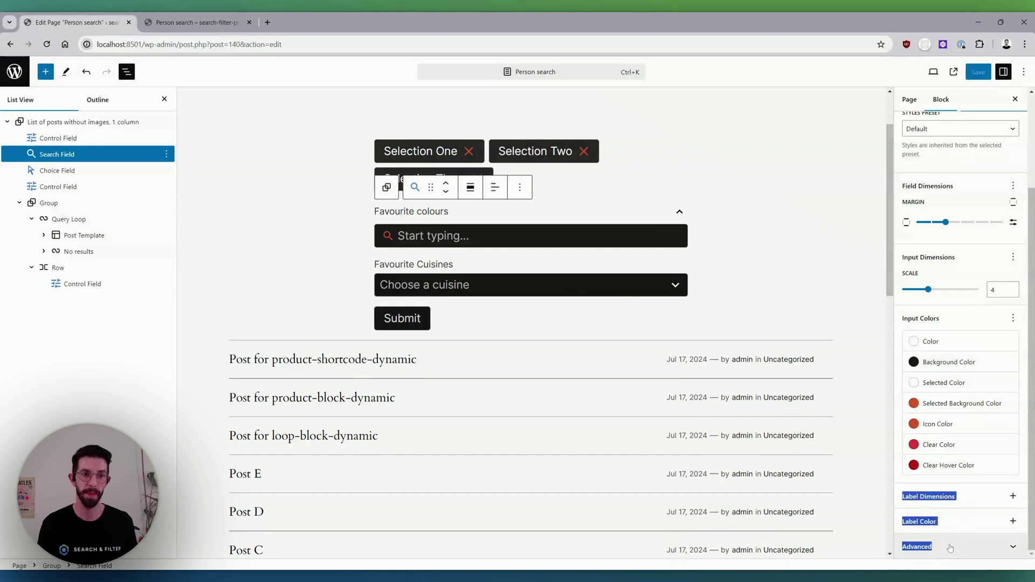
click(1013, 522)
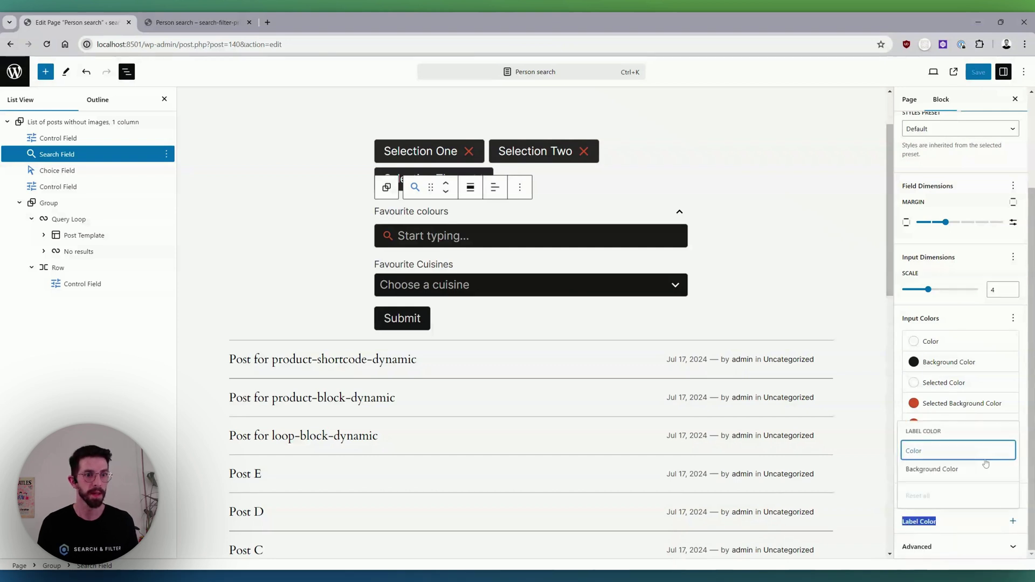
click(950, 472)
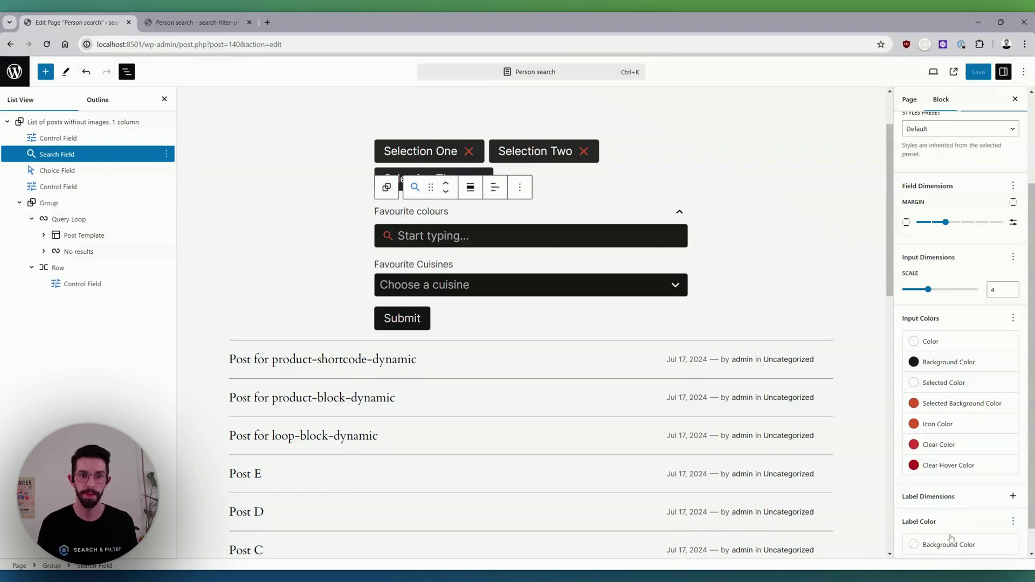
click(949, 515)
click(809, 486)
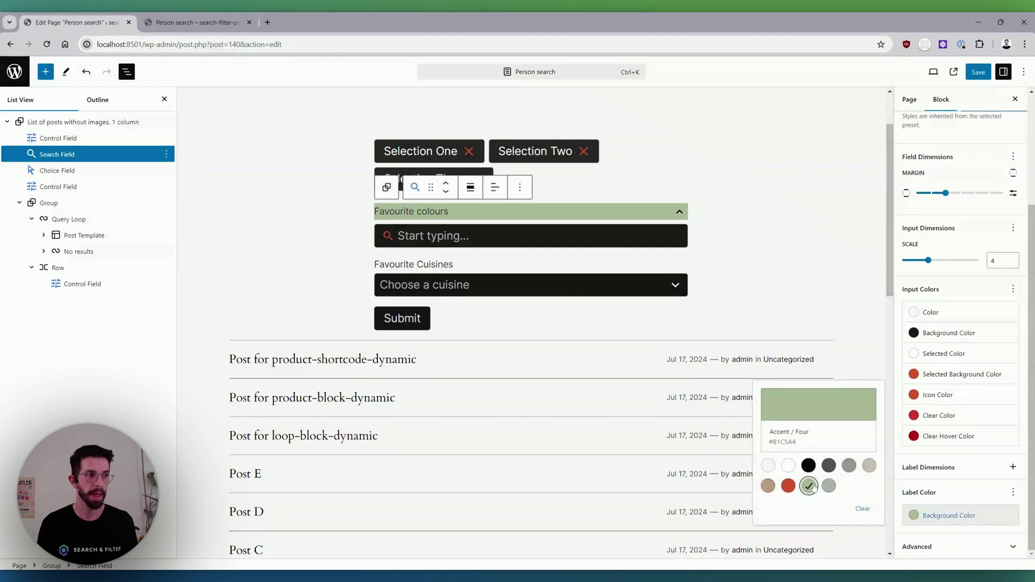
click(1013, 492)
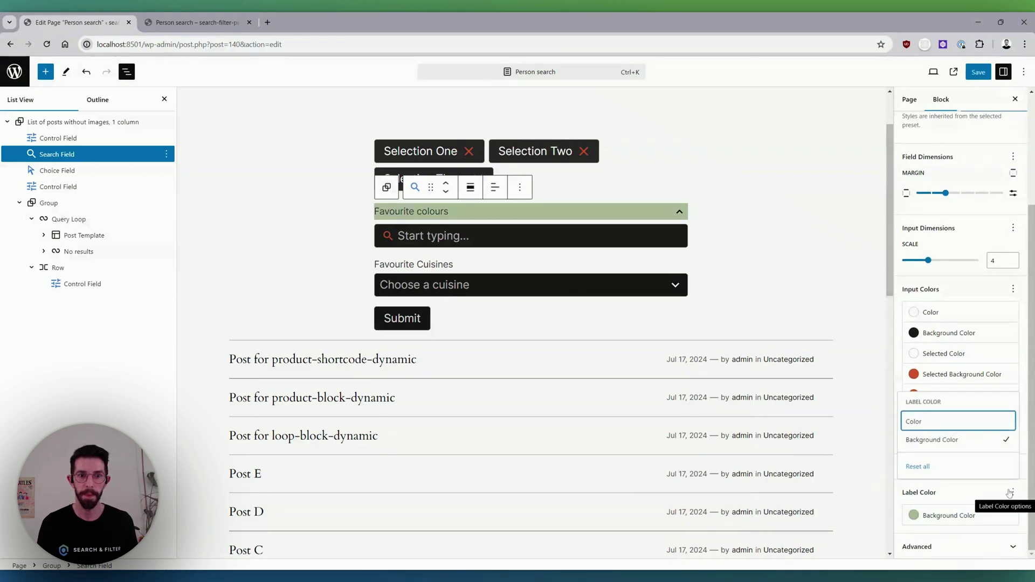
click(949, 422)
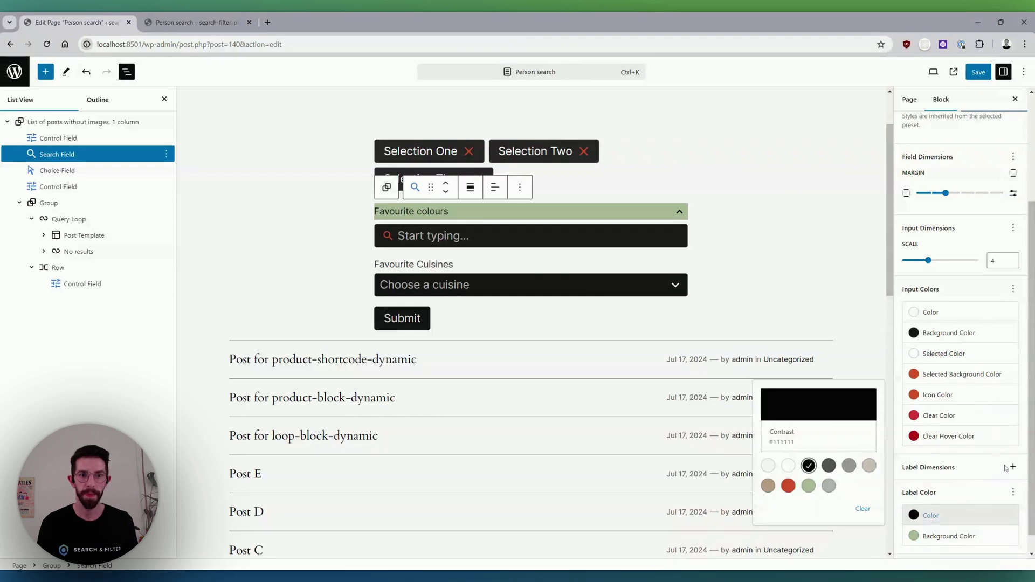
- Add a little padding to the label and save the page
click(1013, 467)
click(949, 402)
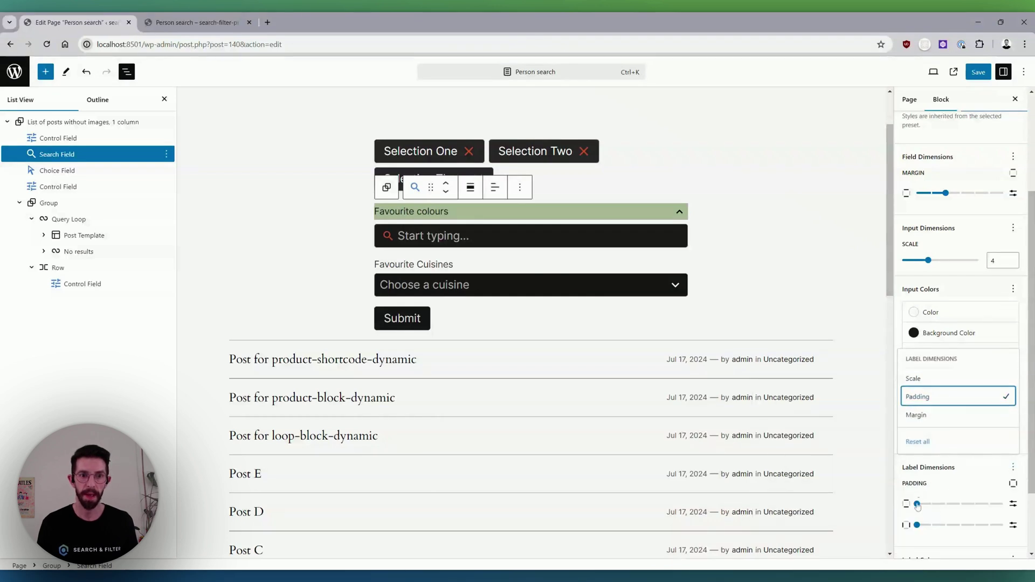
mouse_move(917, 504)
mouse_down()
mouse_move(930, 503)
mouse_move(945, 524)
mouse_up()
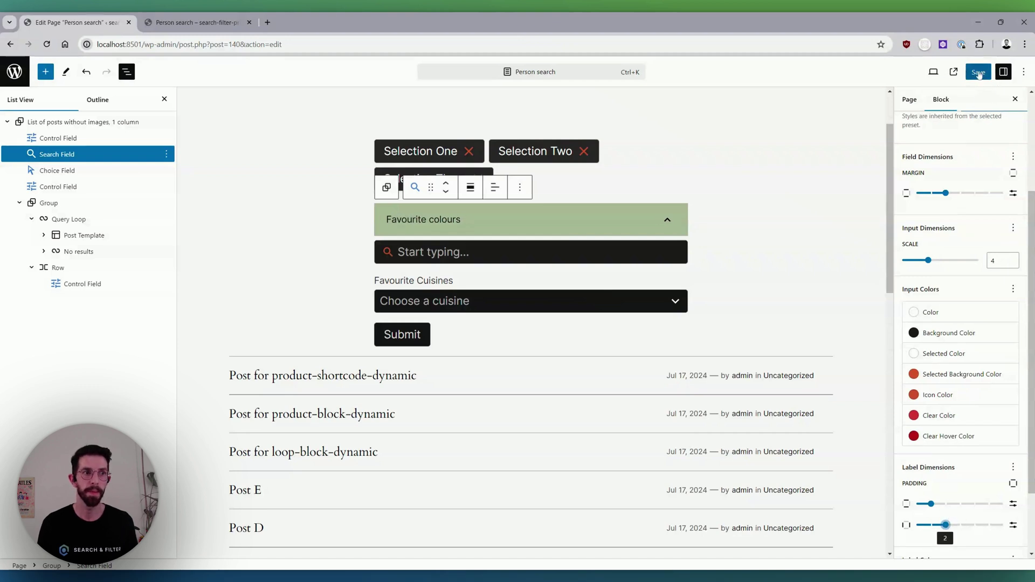
click(979, 73)
- On the live page, collapse and expand the green Favourite colours header
key(ctrl+Tab)
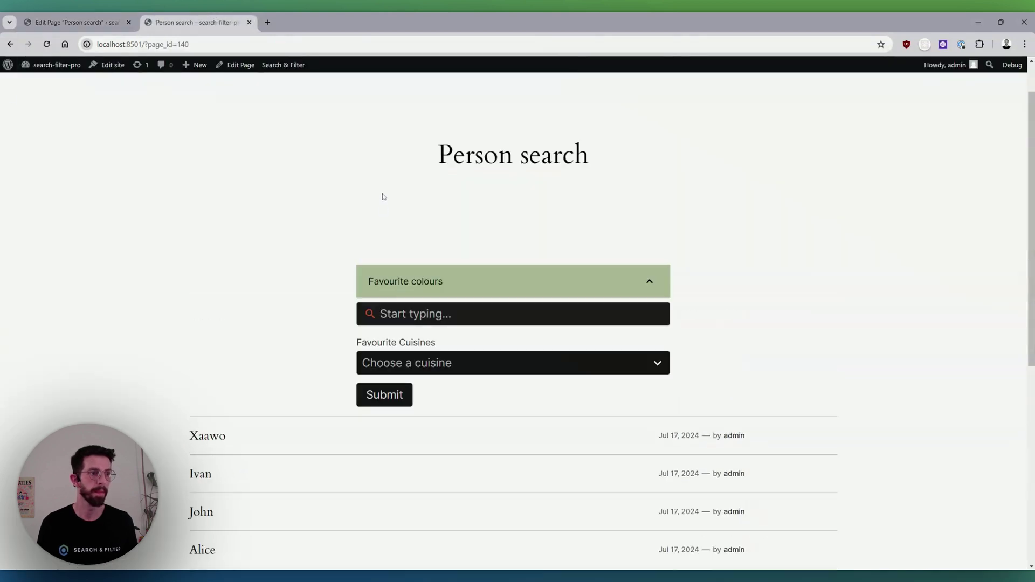
click(620, 286)
click(477, 286)
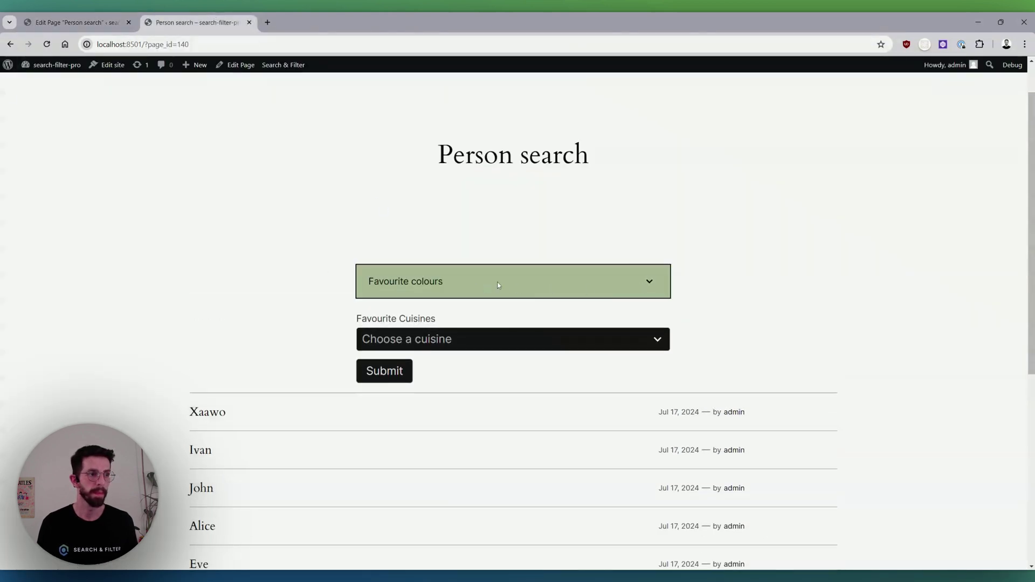